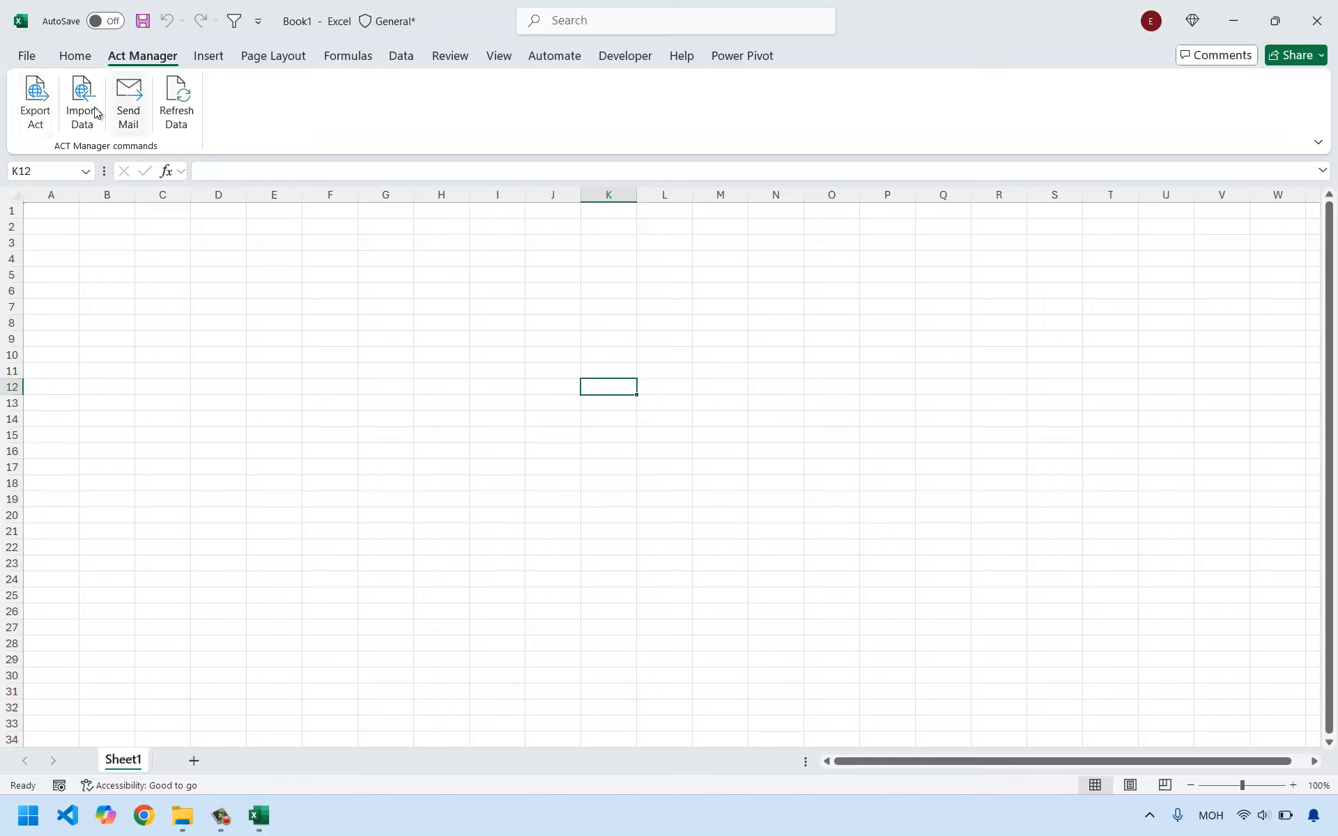
click(129, 322)
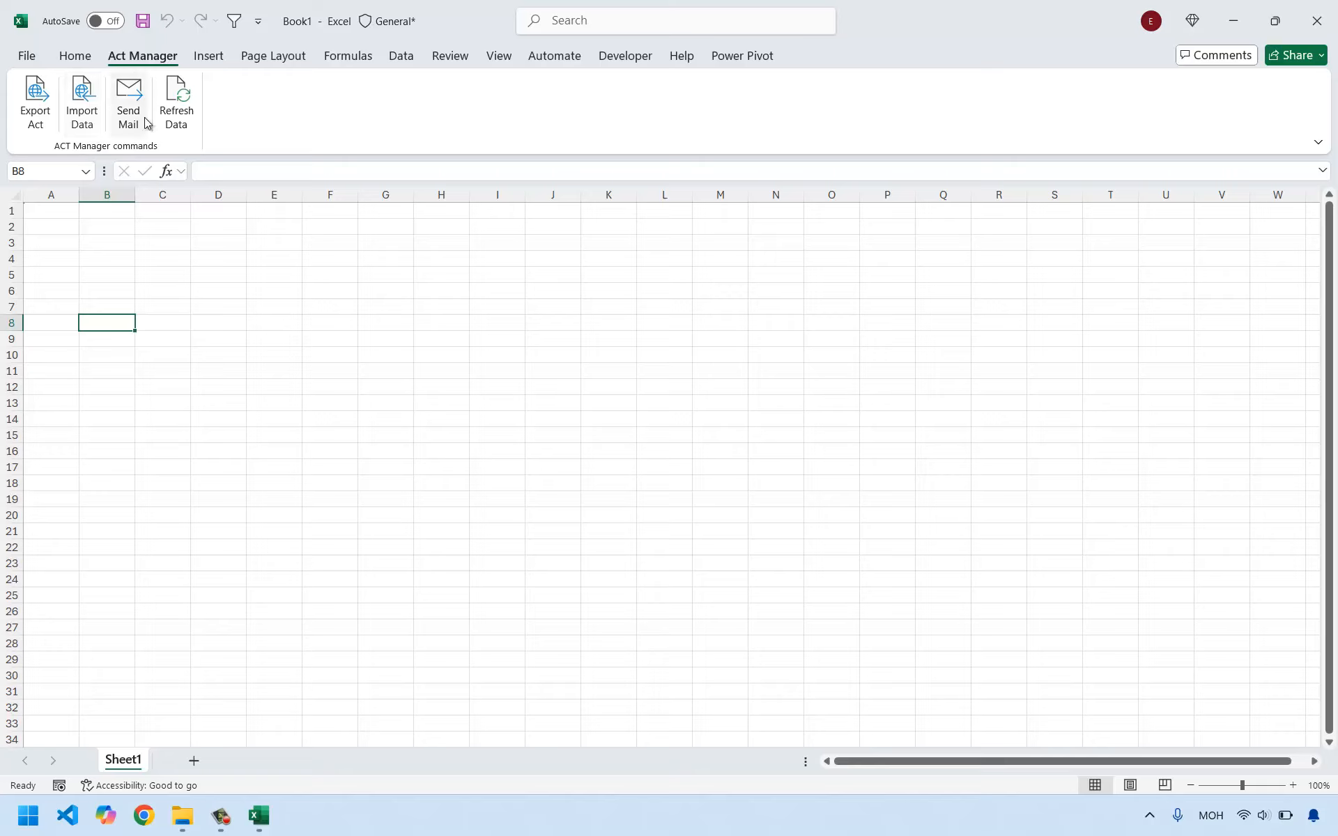
click(233, 271)
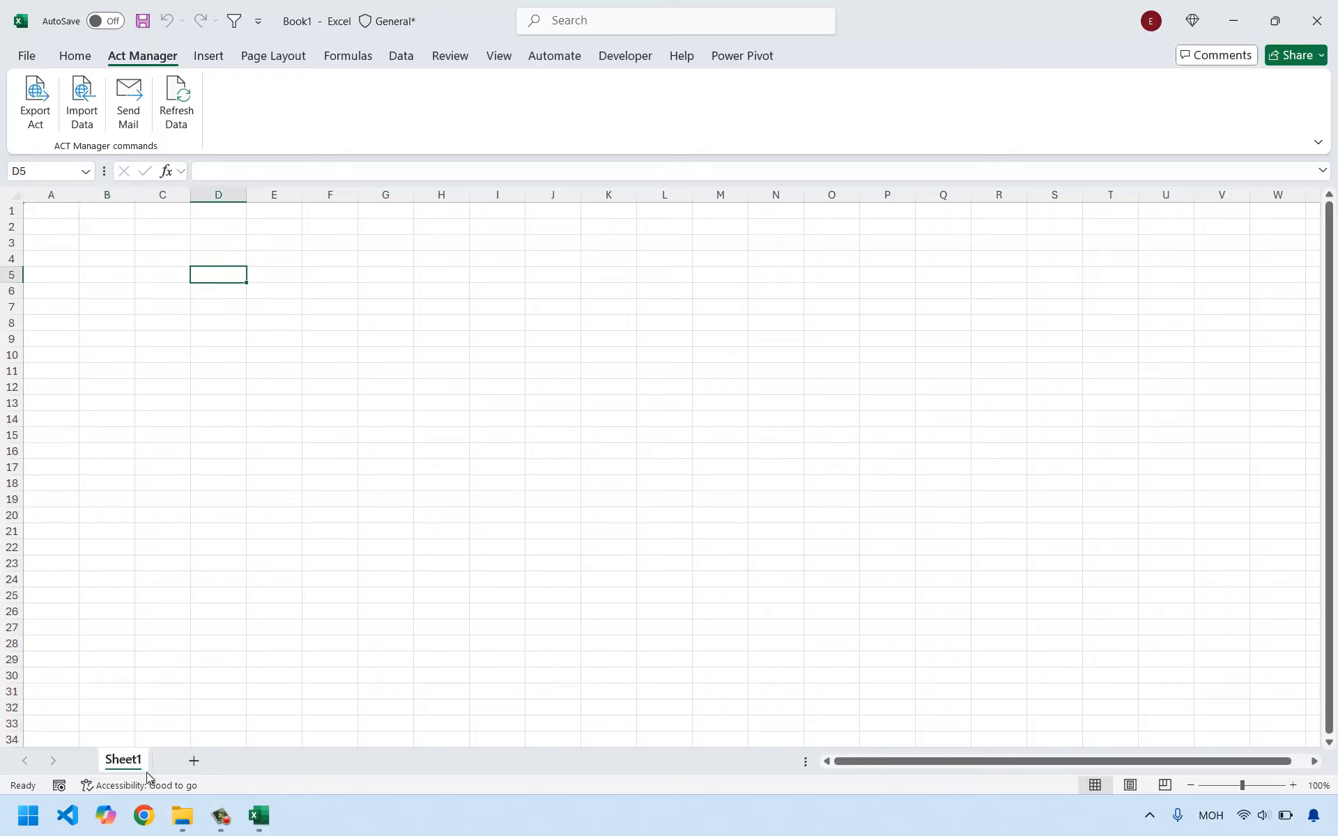
Switch to File Explorer and open the Act workbook from the Excel test folder.
mouse_move(183, 816)
click(178, 718)
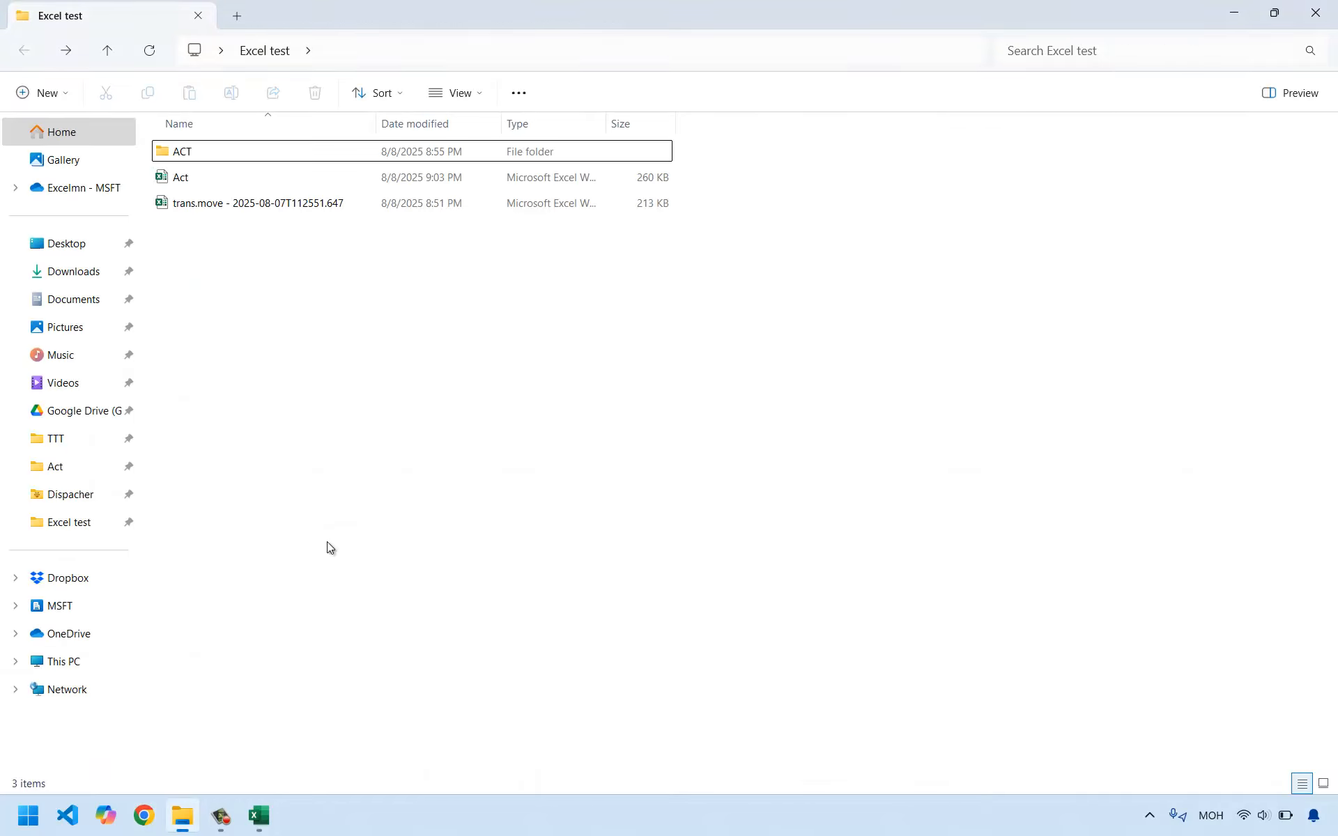
click(195, 176)
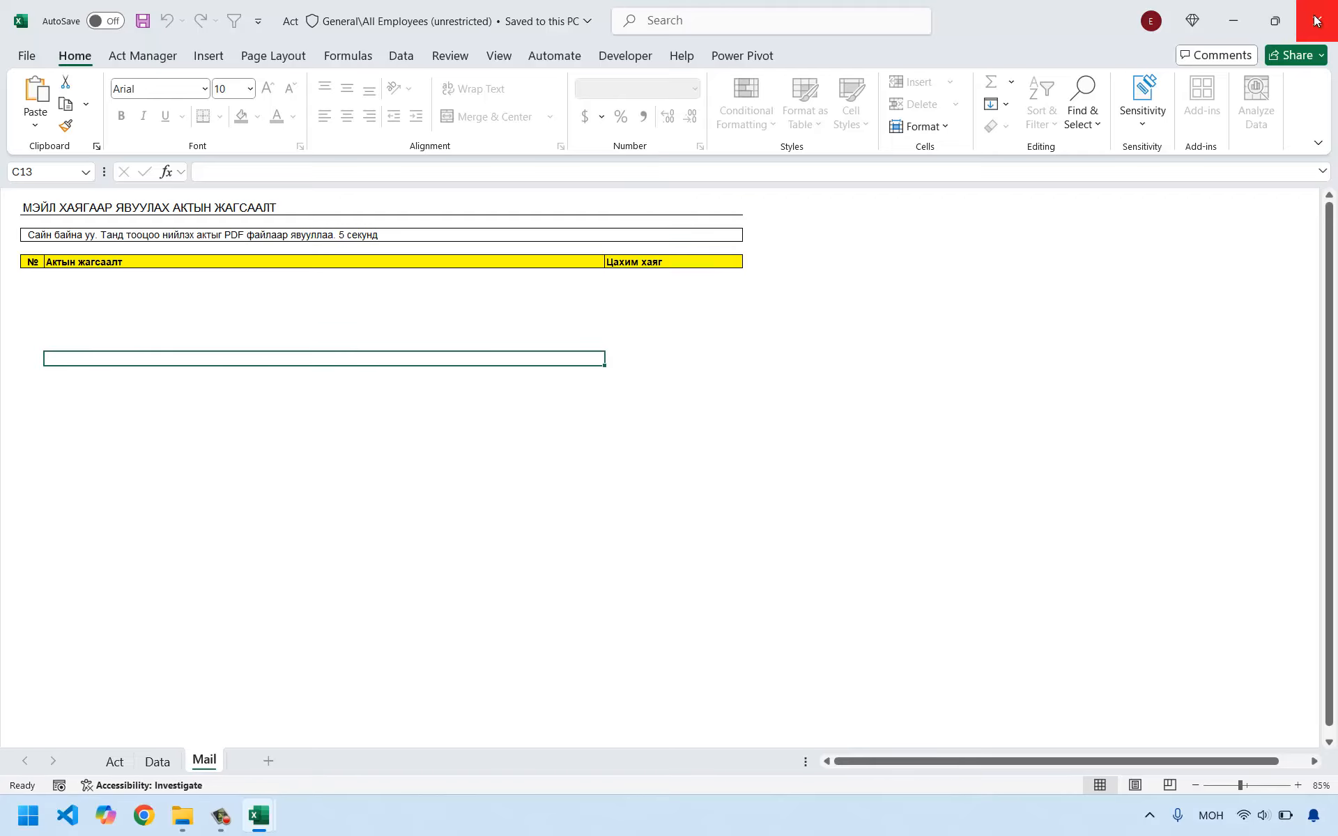
click(1317, 20)
click(284, 322)
key(alt+Tab)
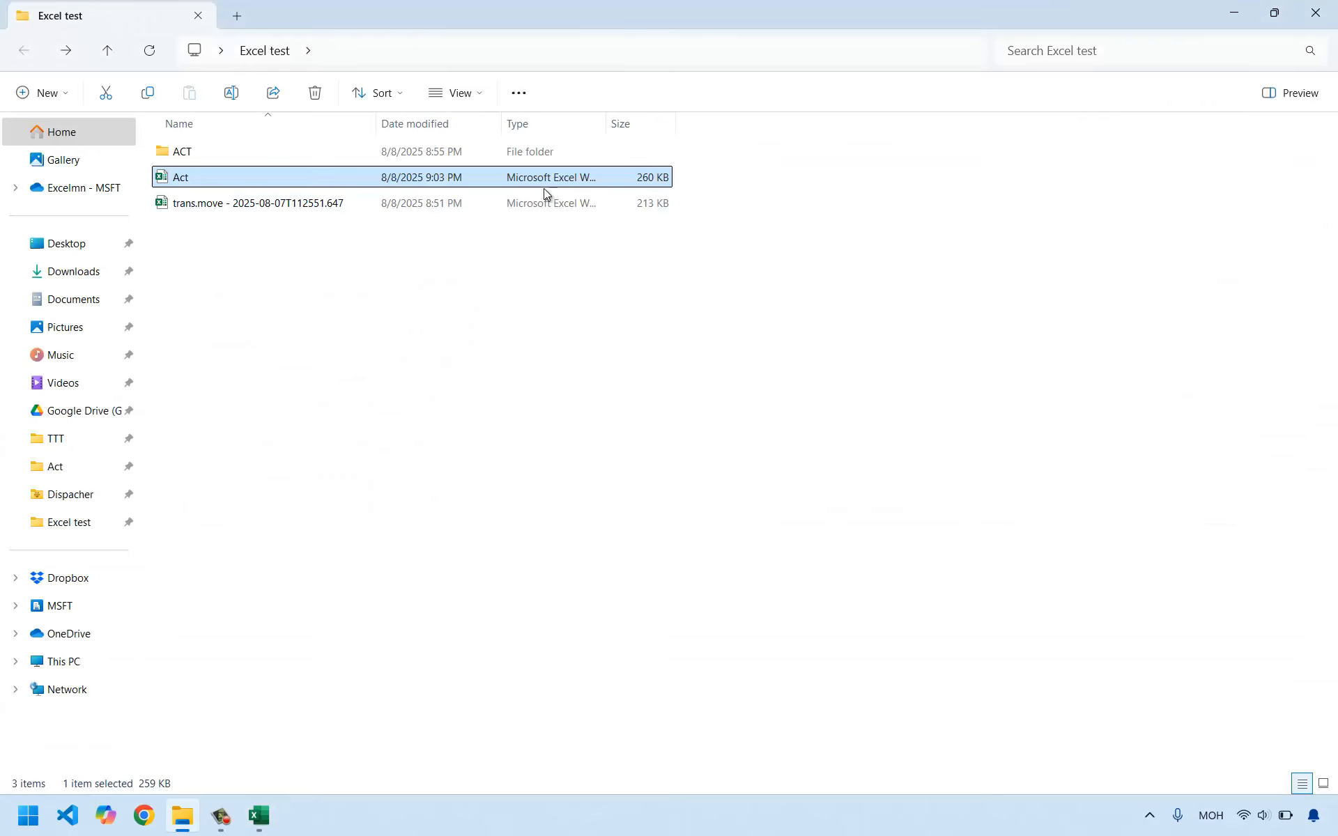
double_click(178, 179)
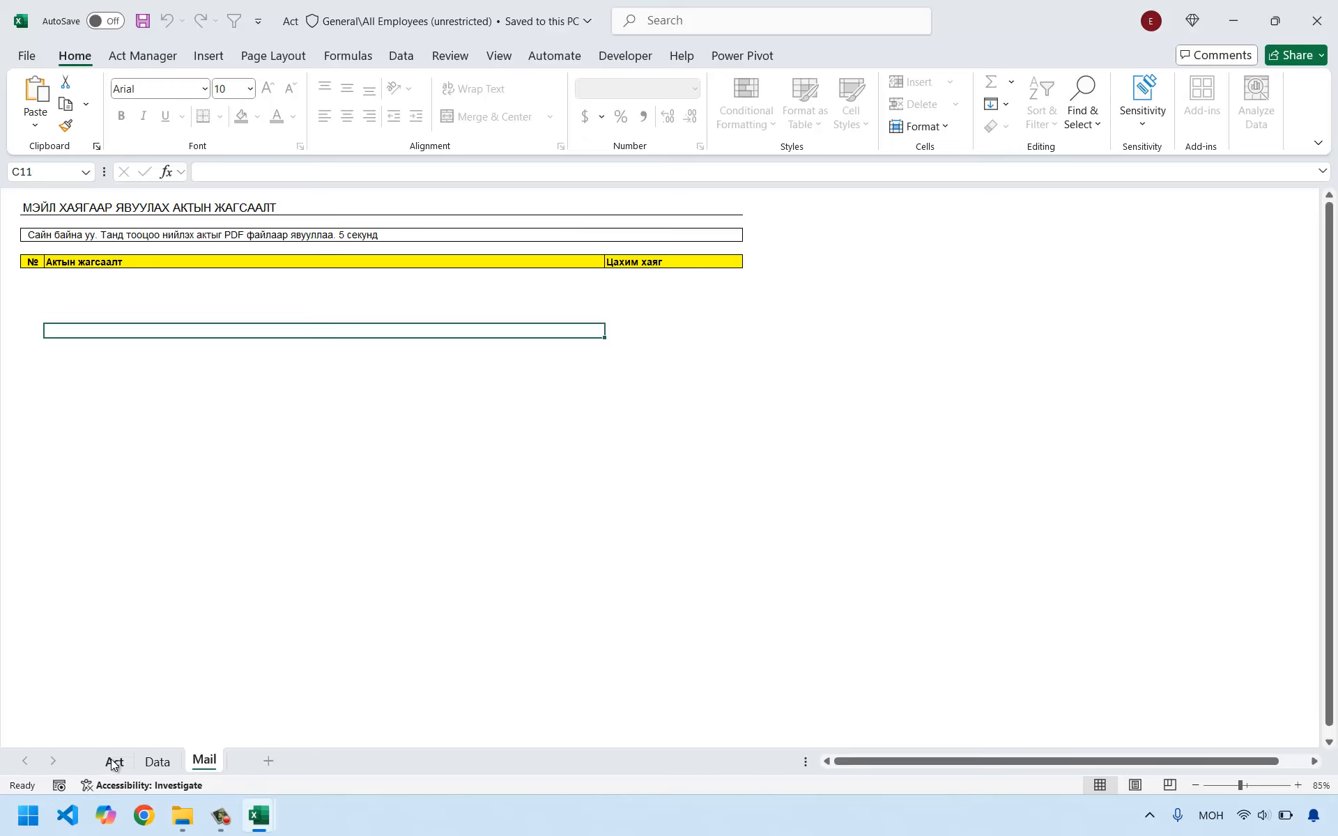
click(296, 471)
Look through the workbook's sheets and examine the Act sheet's form from its header to the signature lines.
click(115, 762)
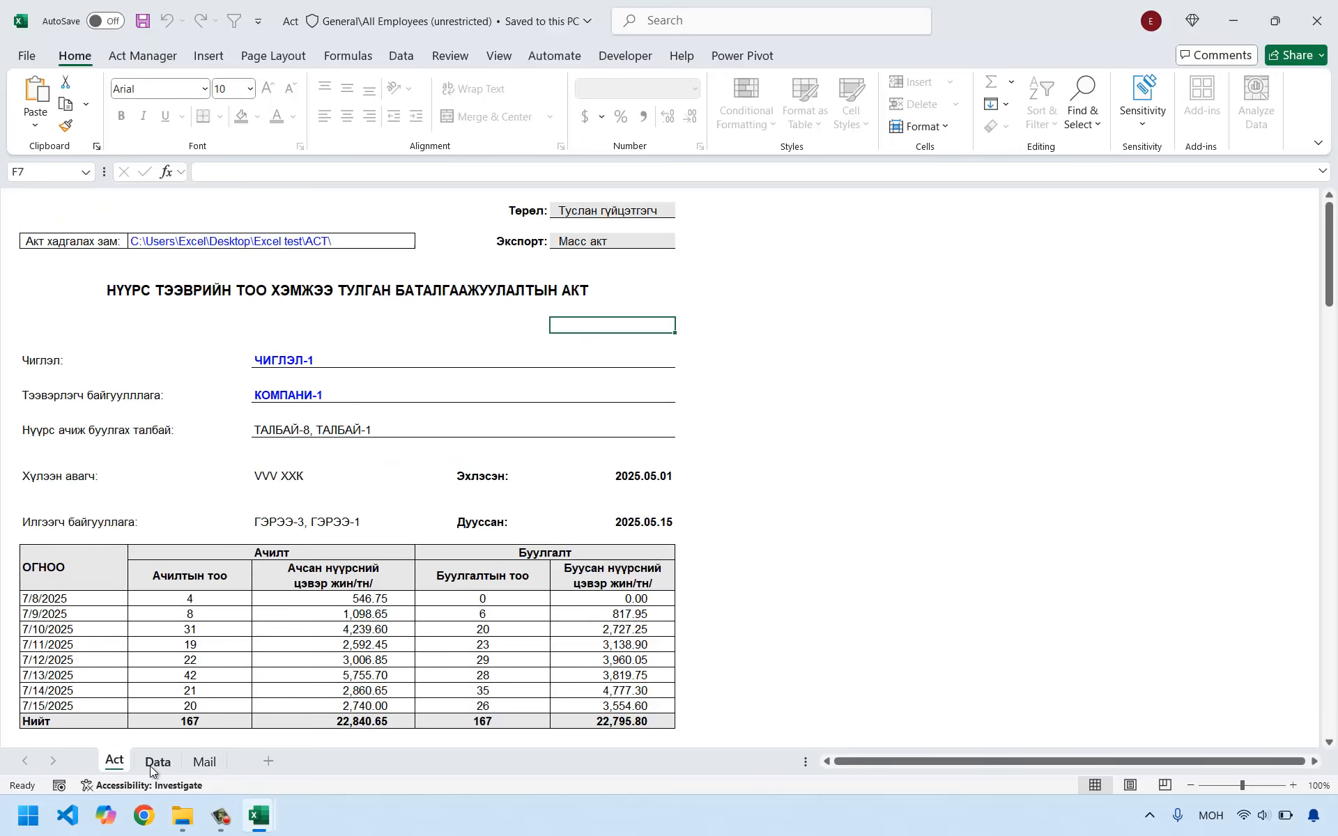
click(167, 763)
click(205, 762)
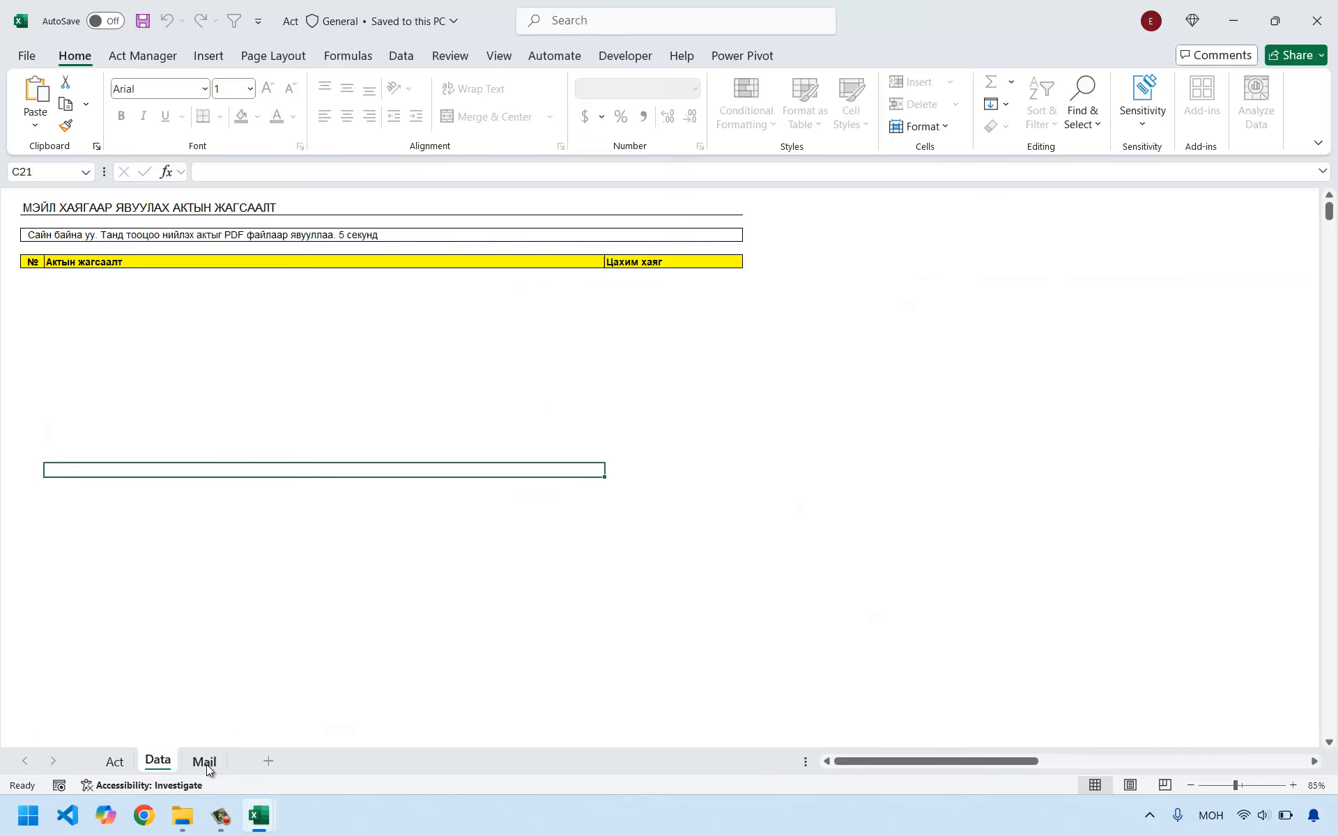
click(113, 762)
scroll(177, 419, down, 4)
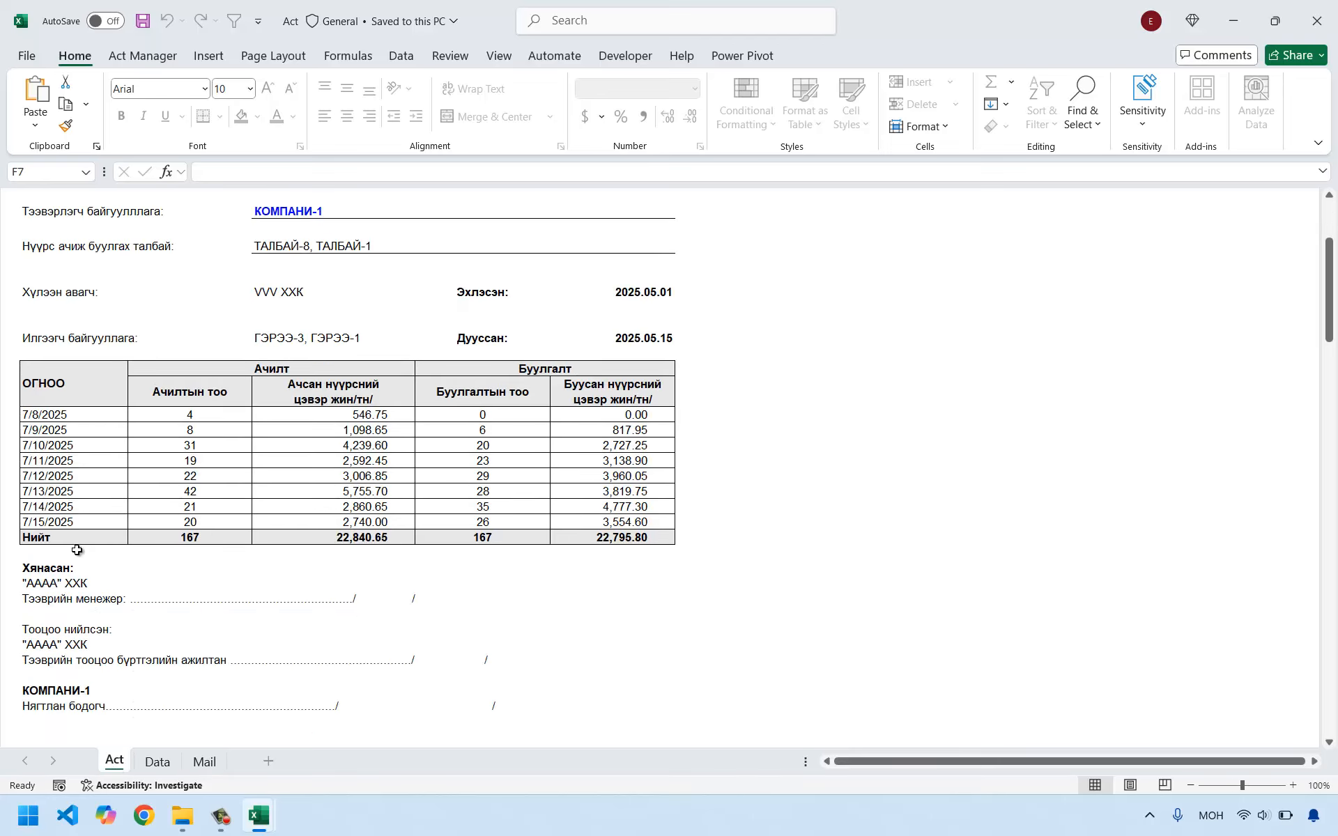
scroll(77, 550, up, 4)
click(30, 290)
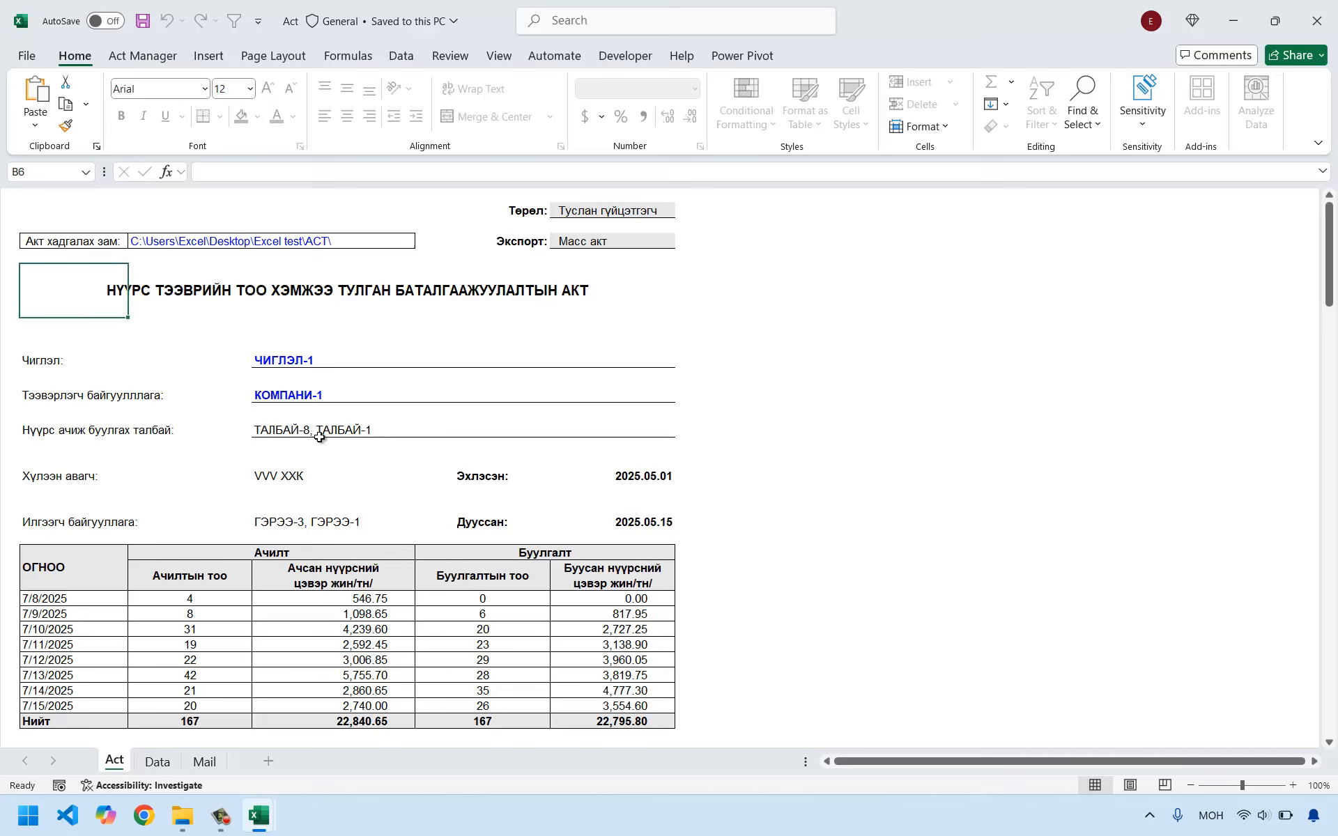
scroll(362, 472, down, 2)
scroll(502, 470, up, 2)
Examine the daily loading records table and its column headings on the Data sheet.
click(158, 762)
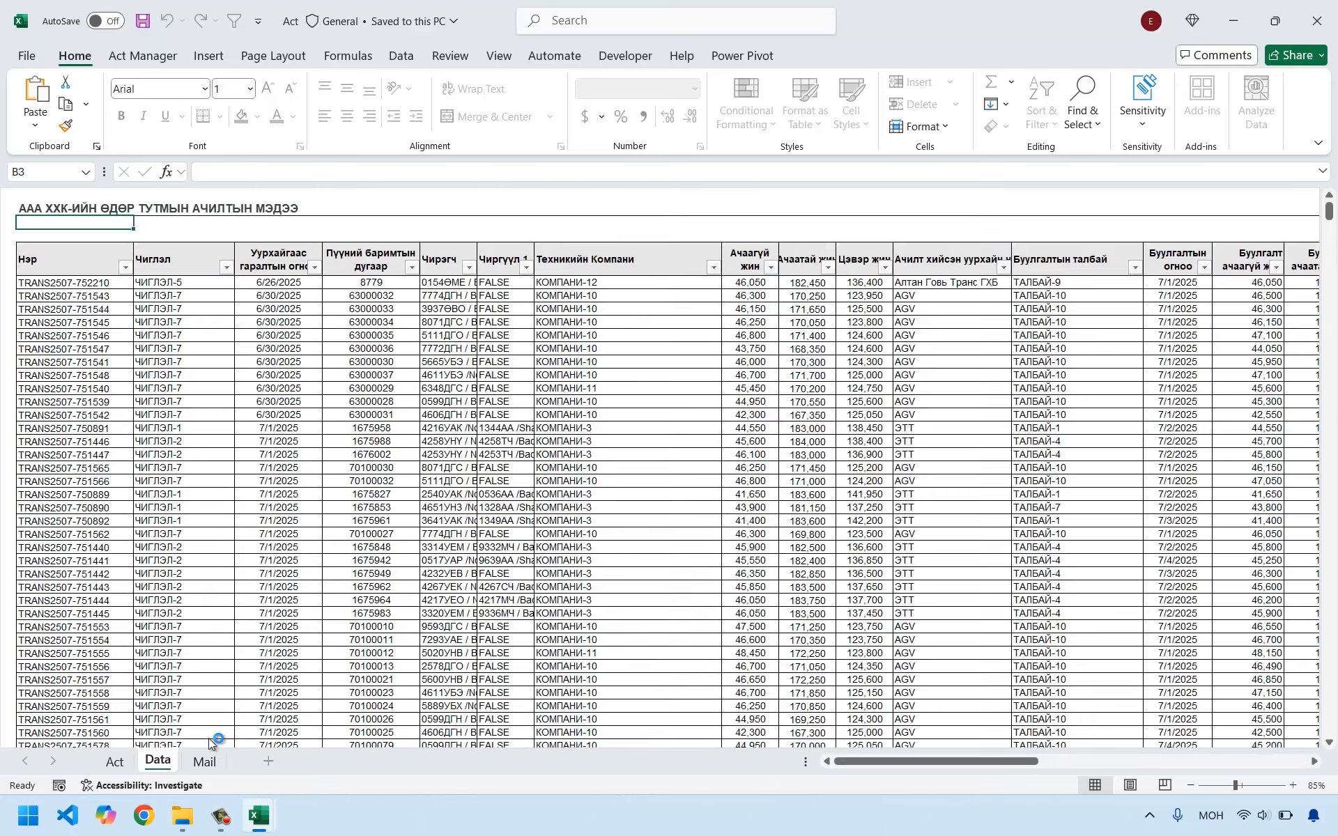
scroll(307, 521, down, 5)
scroll(307, 520, up, 5)
key(Down)
key(Down)
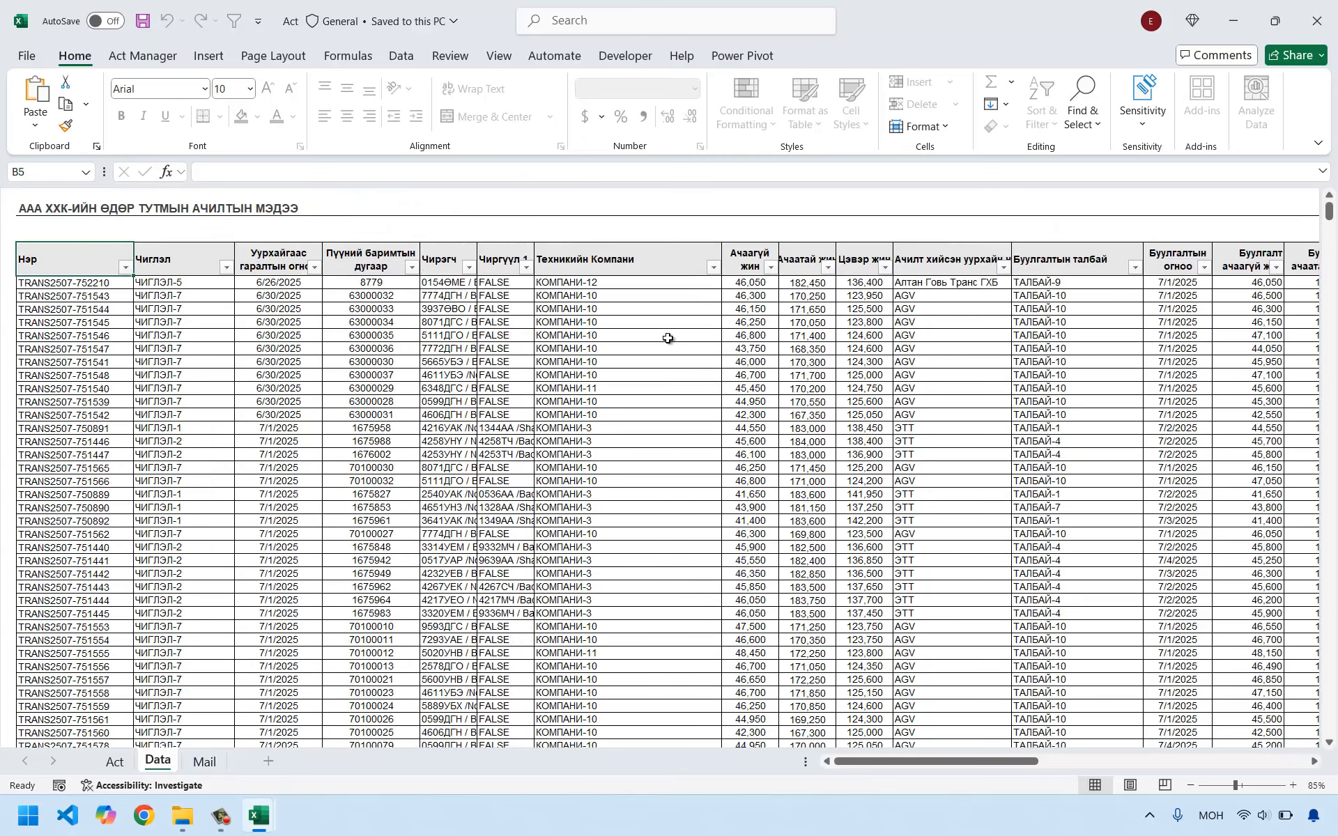
scroll(140, 478, down, 7)
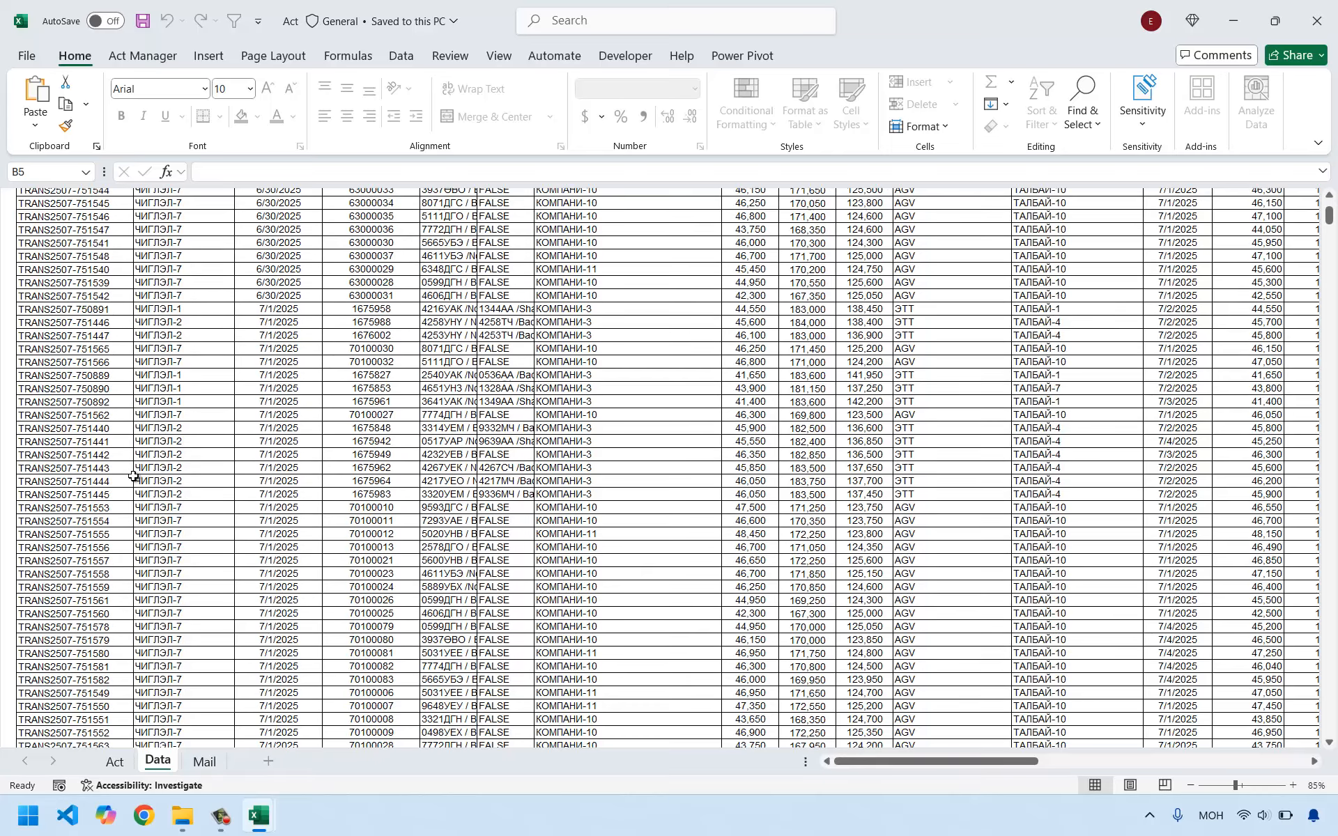
scroll(103, 486, up, 5)
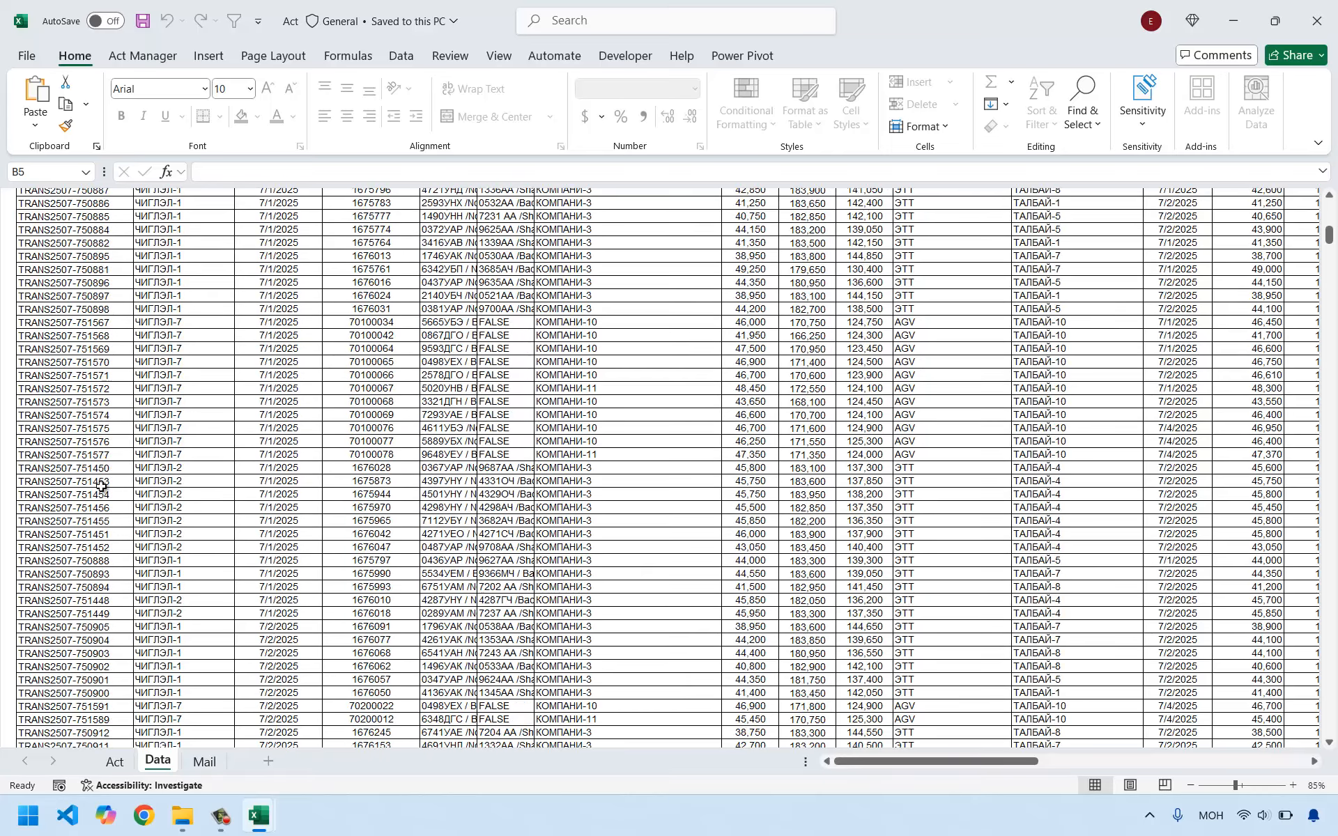
scroll(102, 485, up, 2)
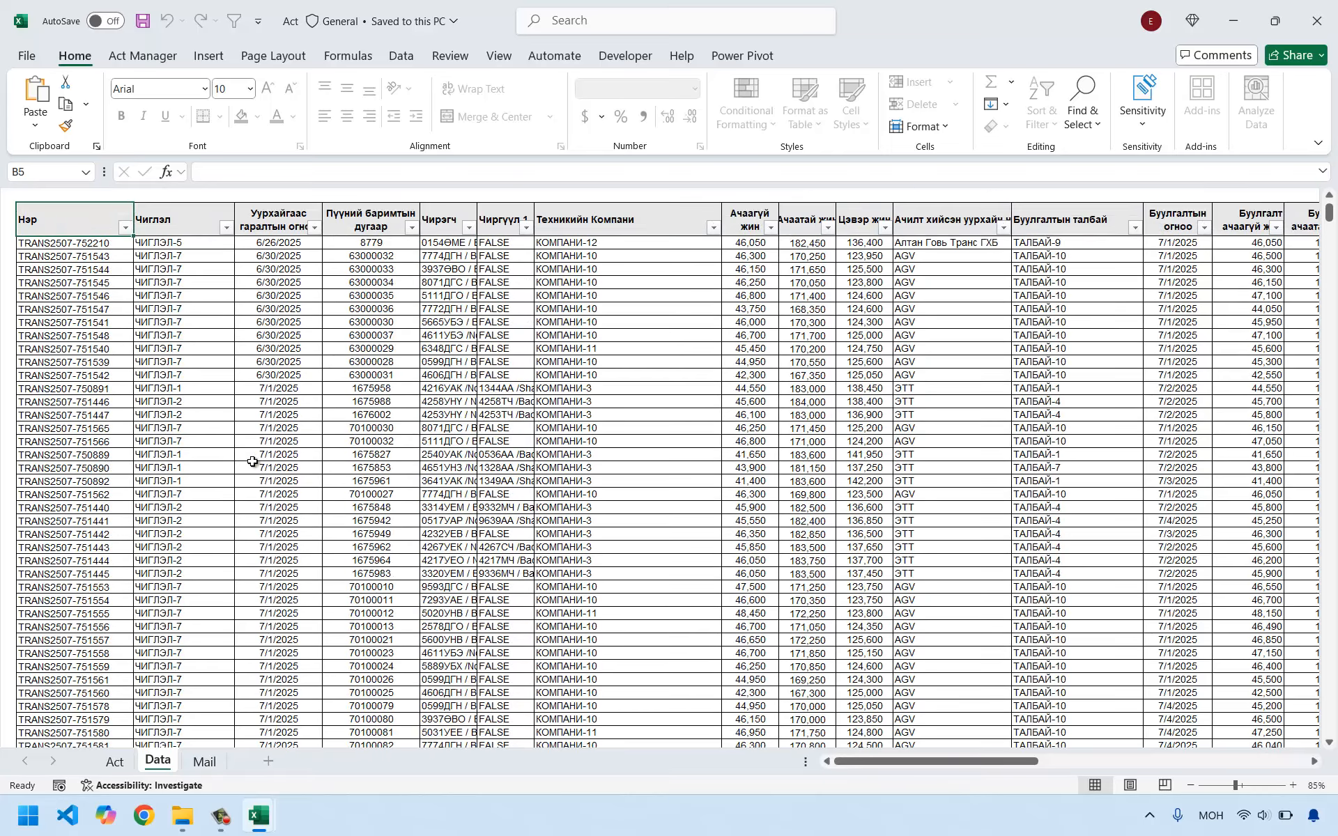
scroll(252, 462, down, 1)
Check the Mail sheet's list layout and return to the Act sheet.
click(204, 761)
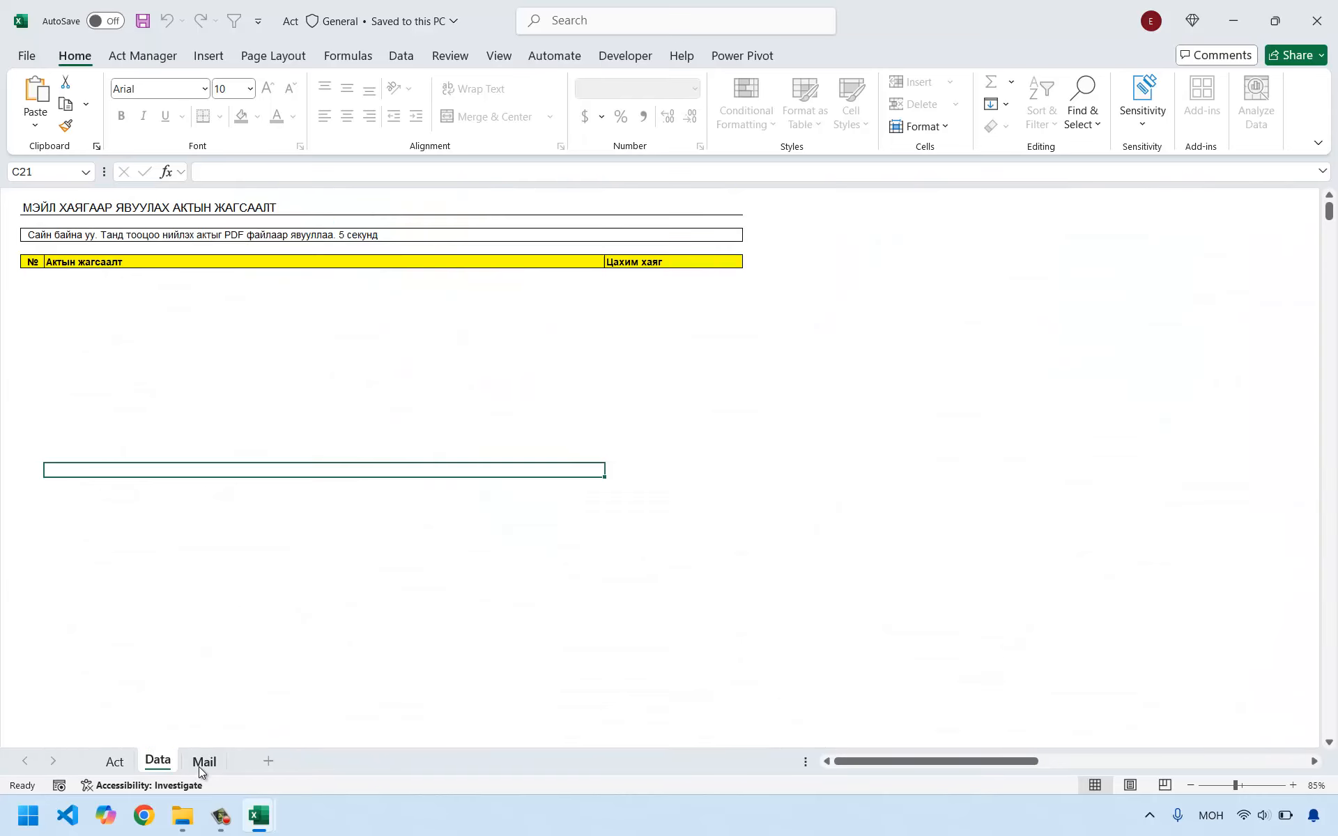
click(159, 762)
click(114, 761)
click(338, 499)
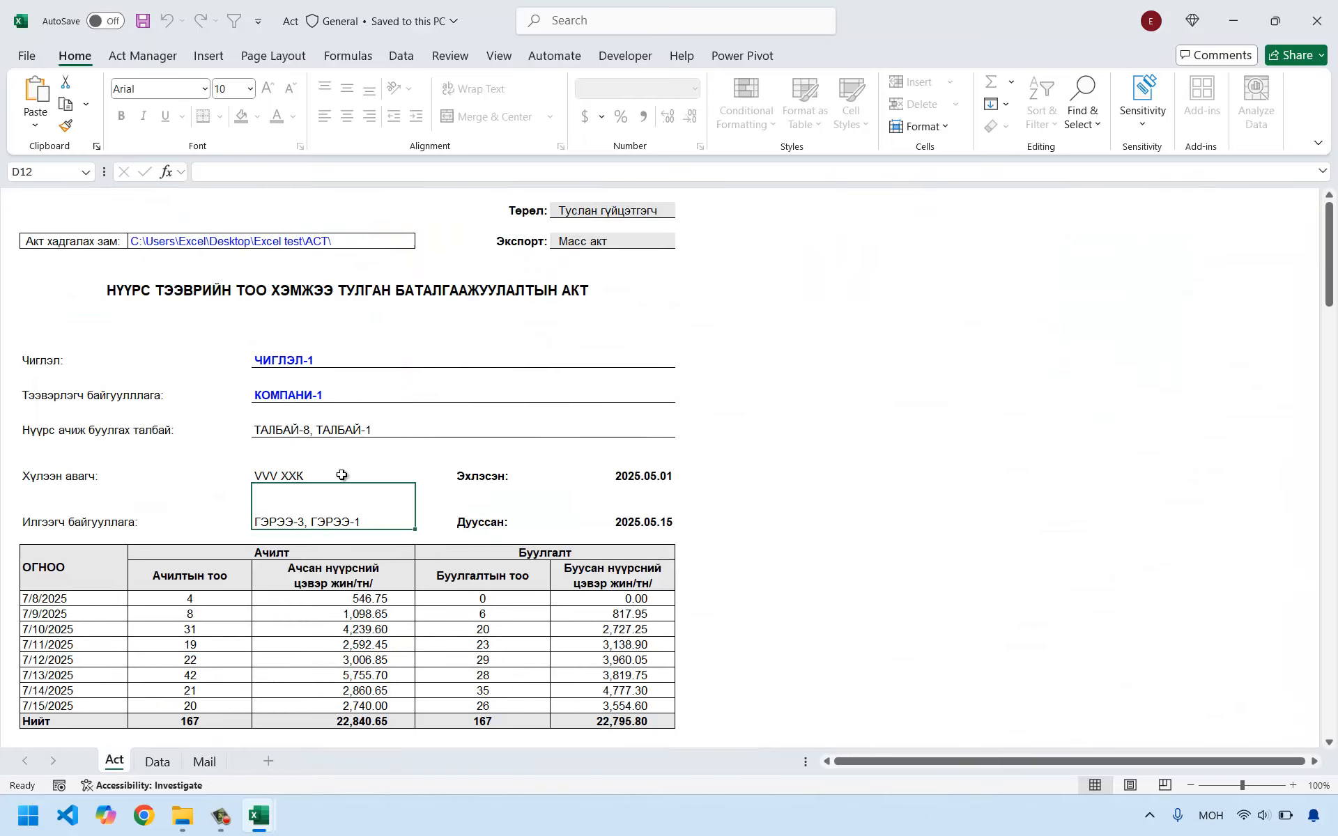
click(138, 324)
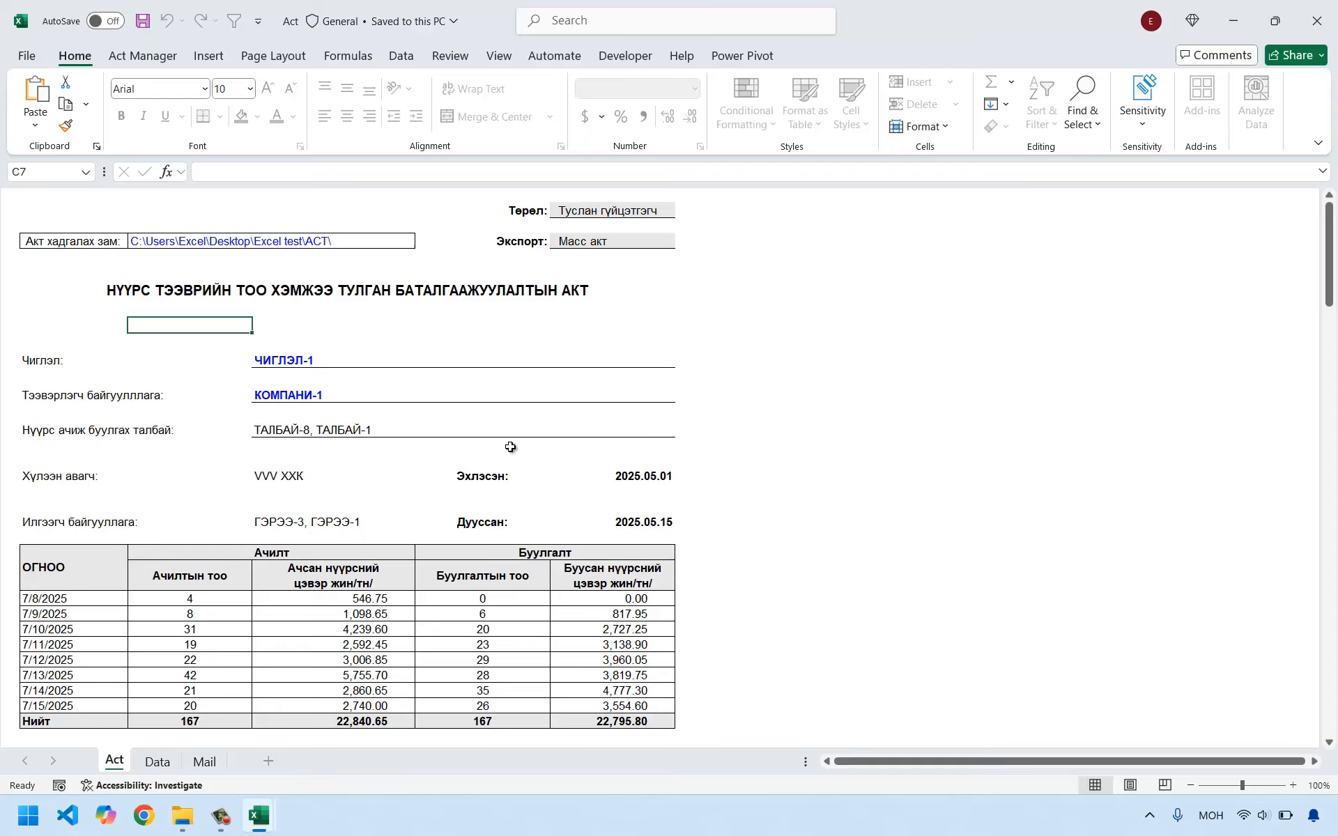
Import the data file trans.move - 2025-08-07T112551.647 from the Desktop's Excel test folder with Act Manager.
click(138, 59)
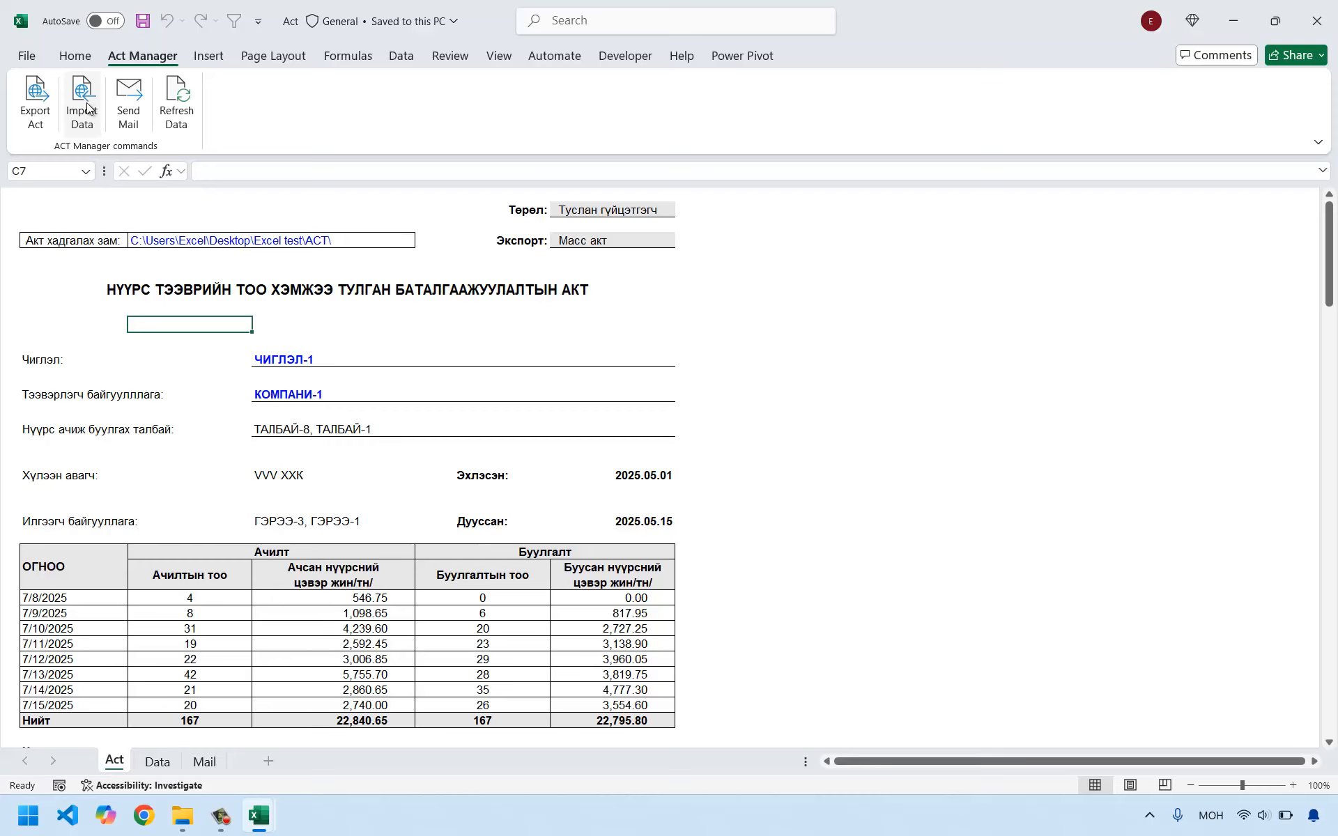
click(83, 105)
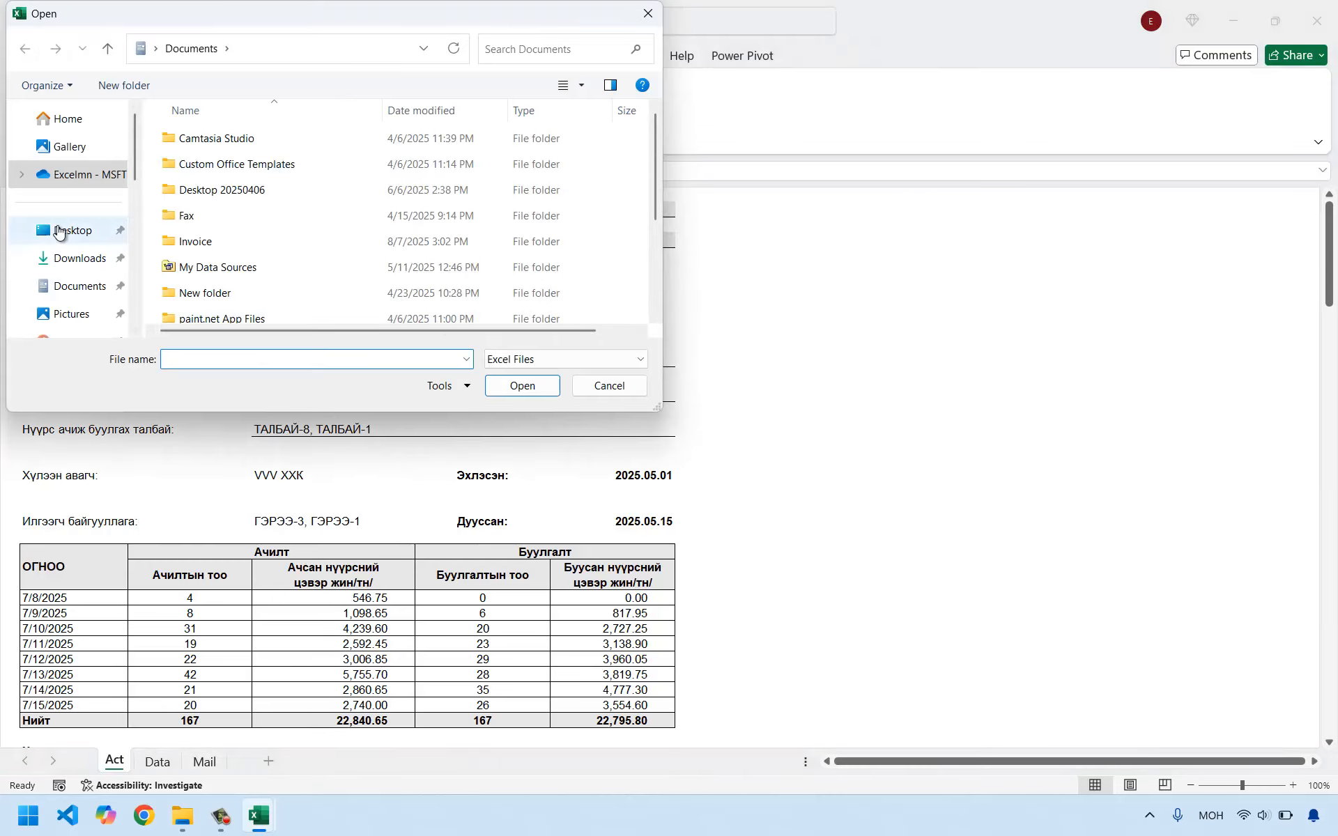
click(59, 232)
click(193, 160)
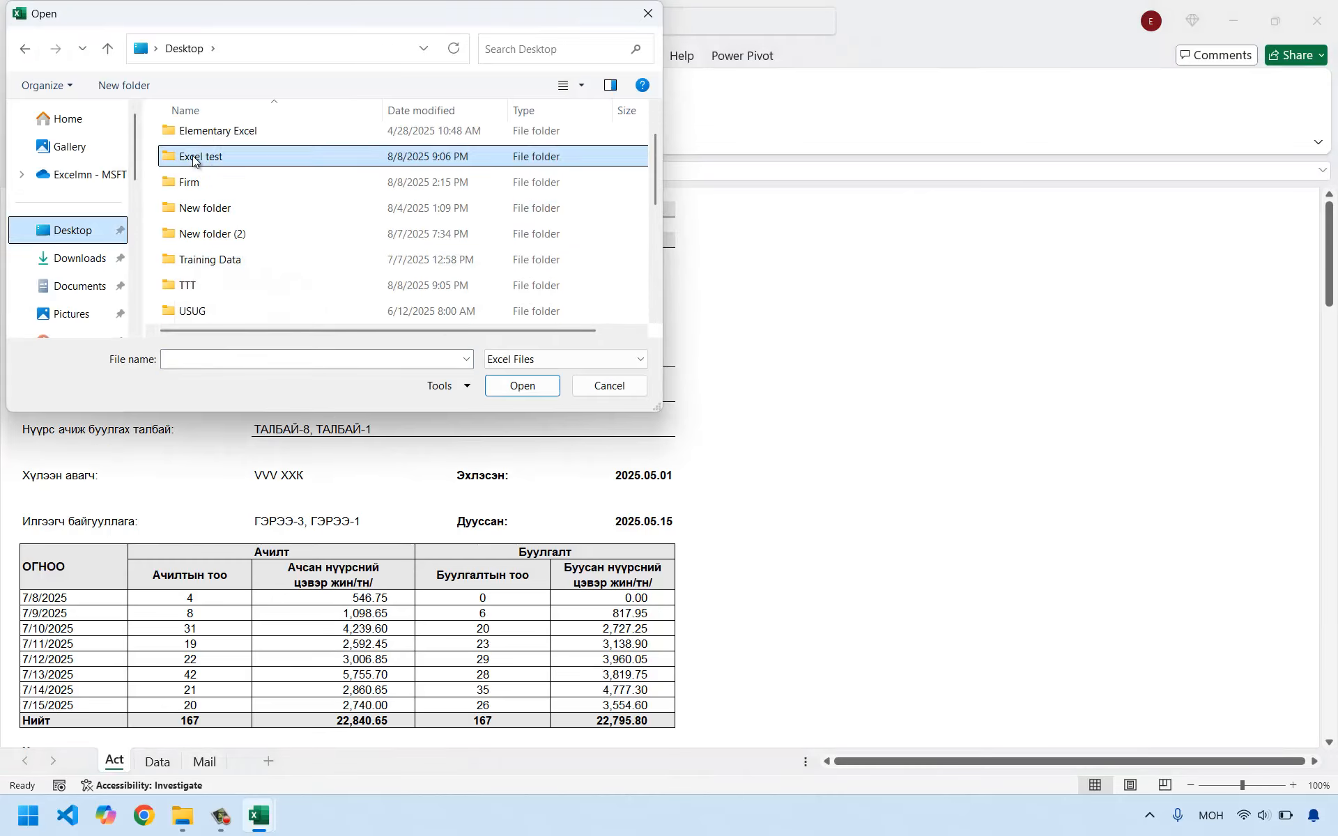
double_click(193, 159)
click(183, 191)
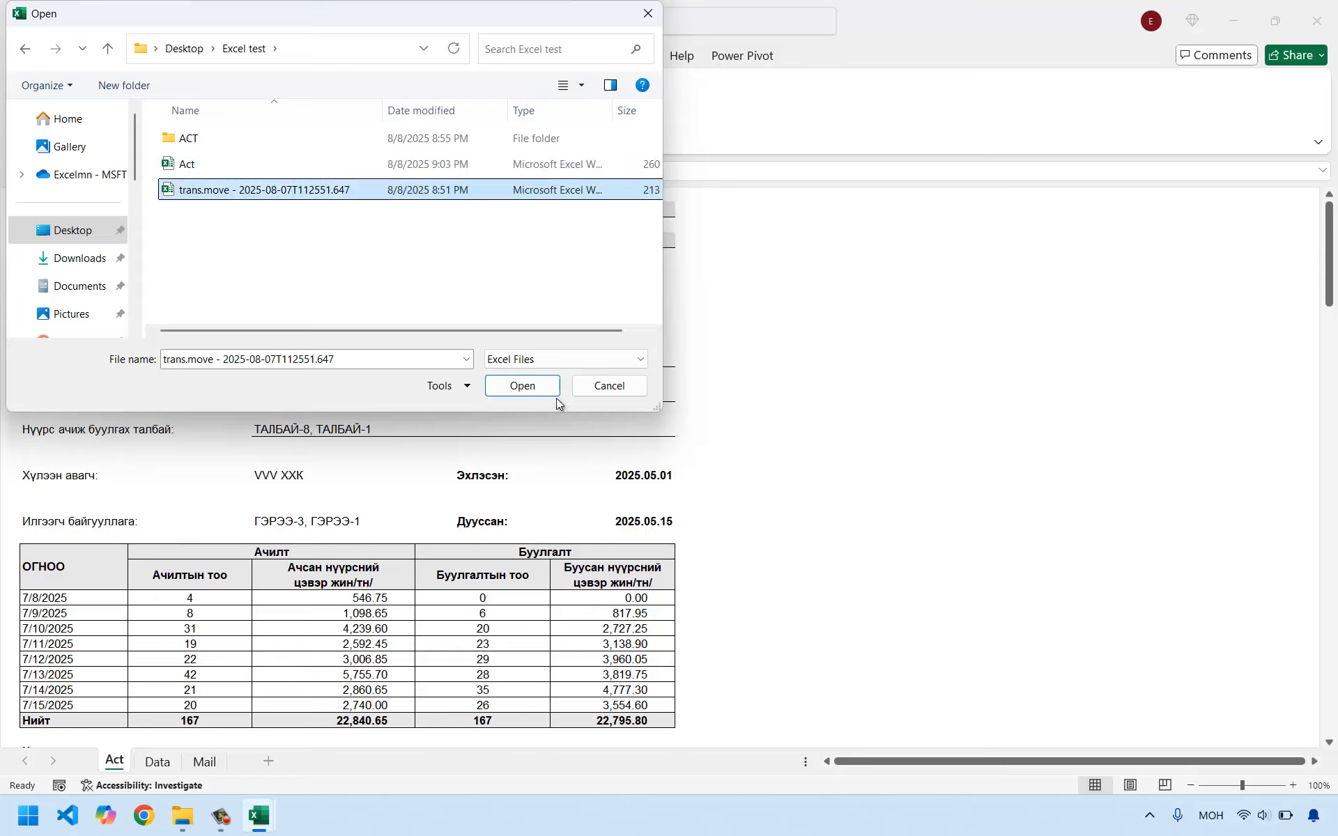
click(522, 386)
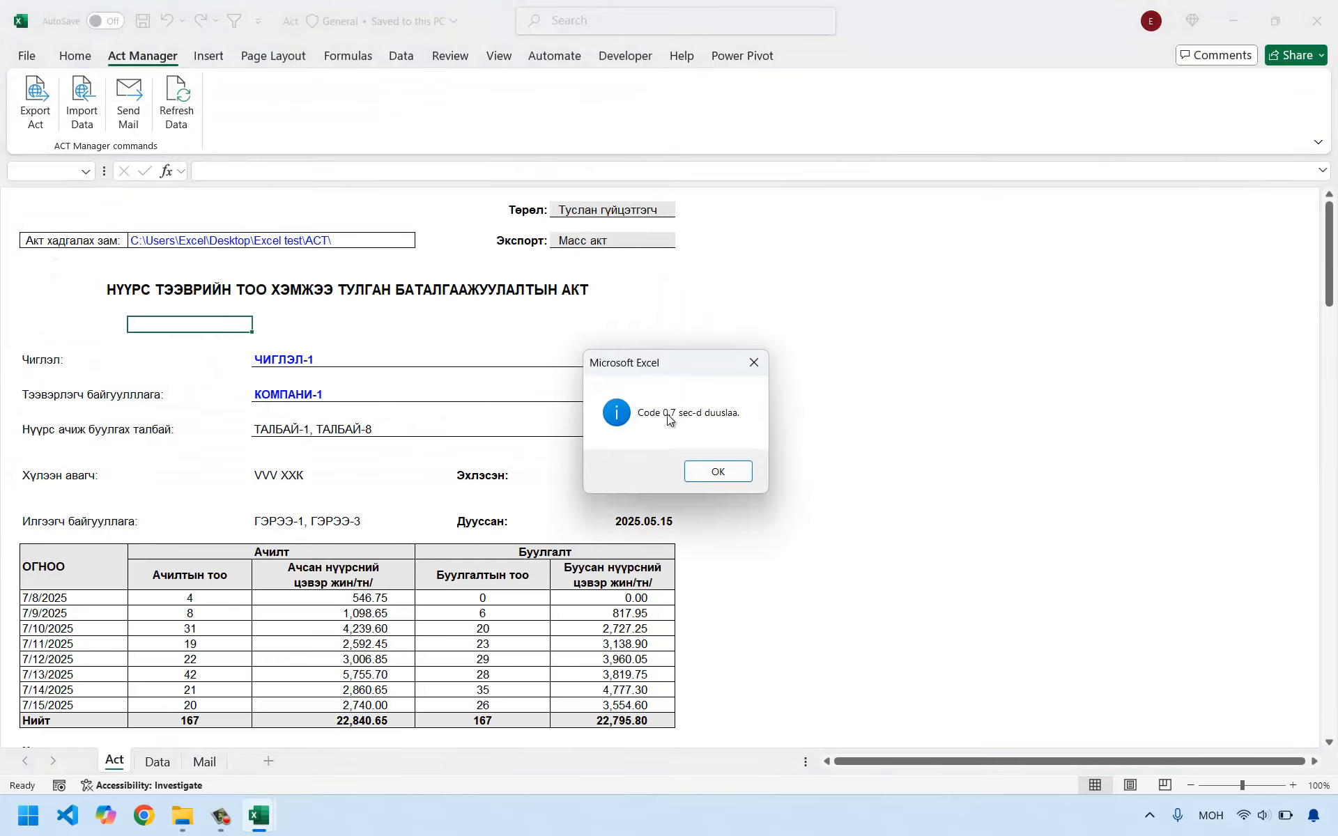
click(718, 472)
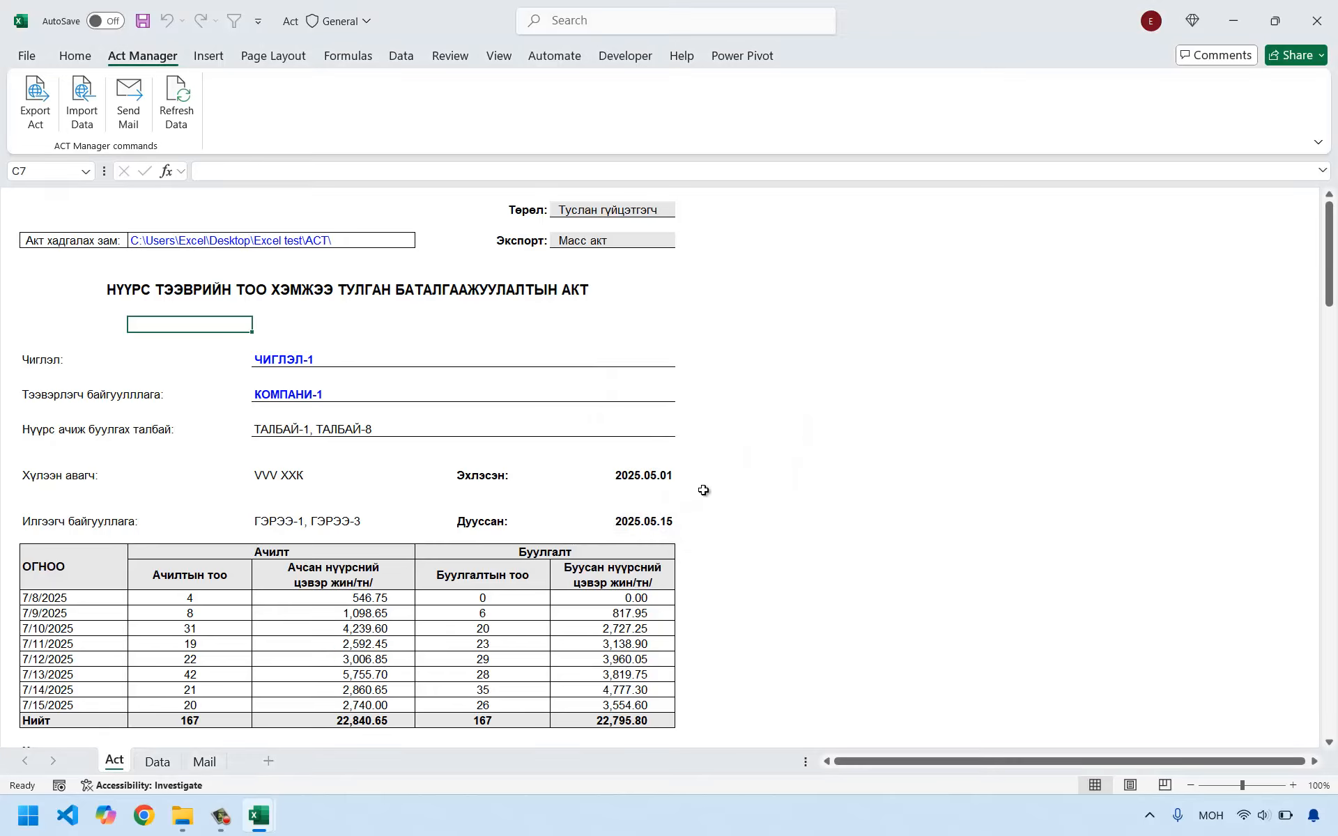
Review the act form and choose ЧИГЛЭЛ-1 as the direction (Чиглэл).
click(691, 326)
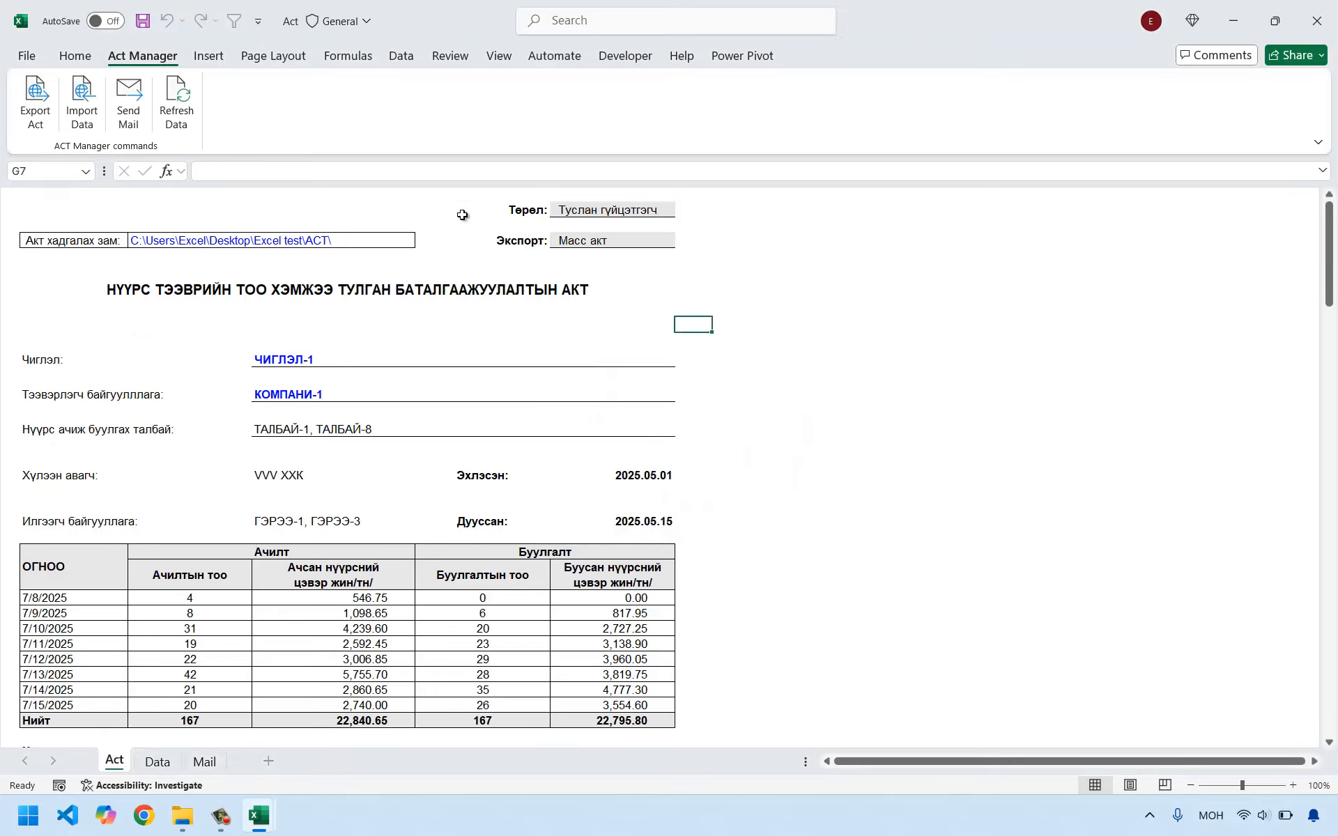
scroll(233, 460, down, 1)
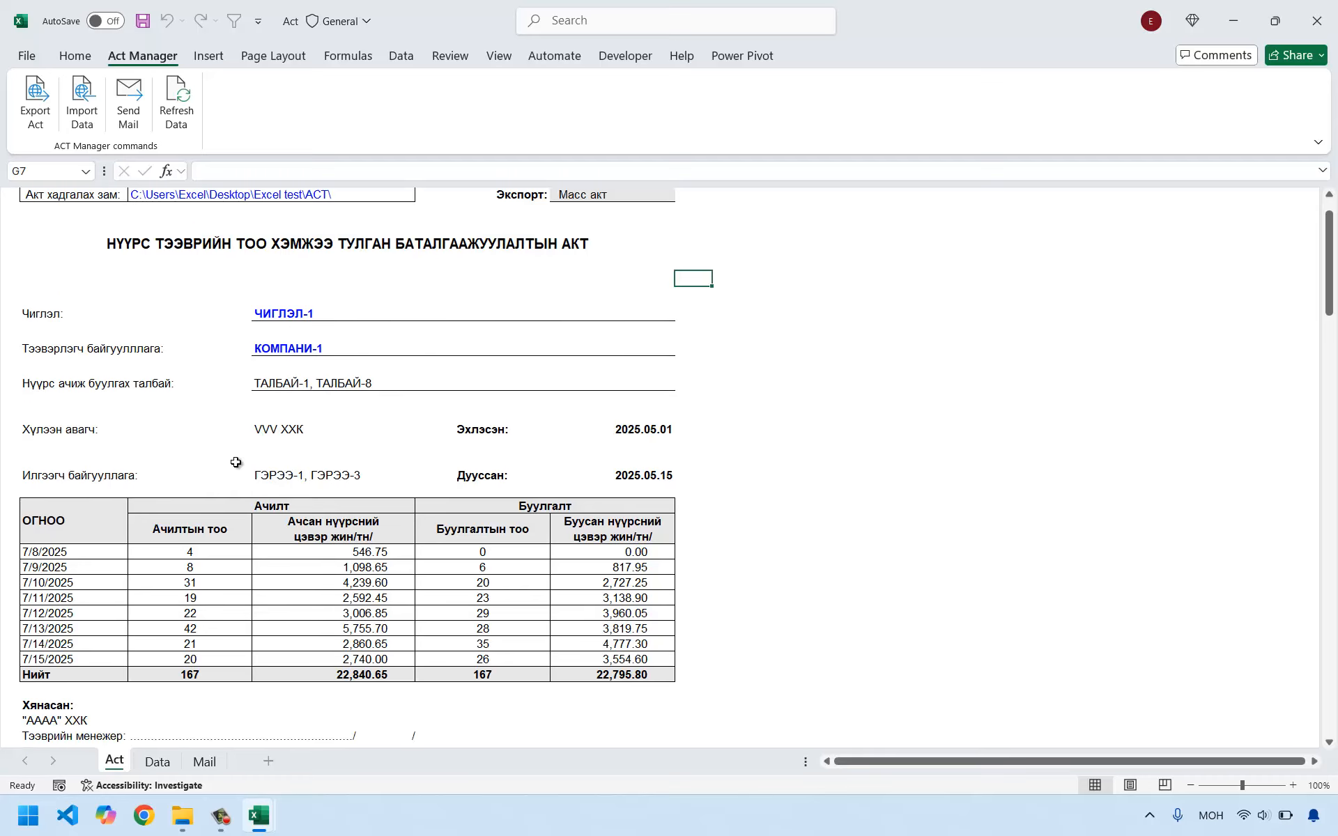
scroll(233, 460, up, 1)
click(286, 361)
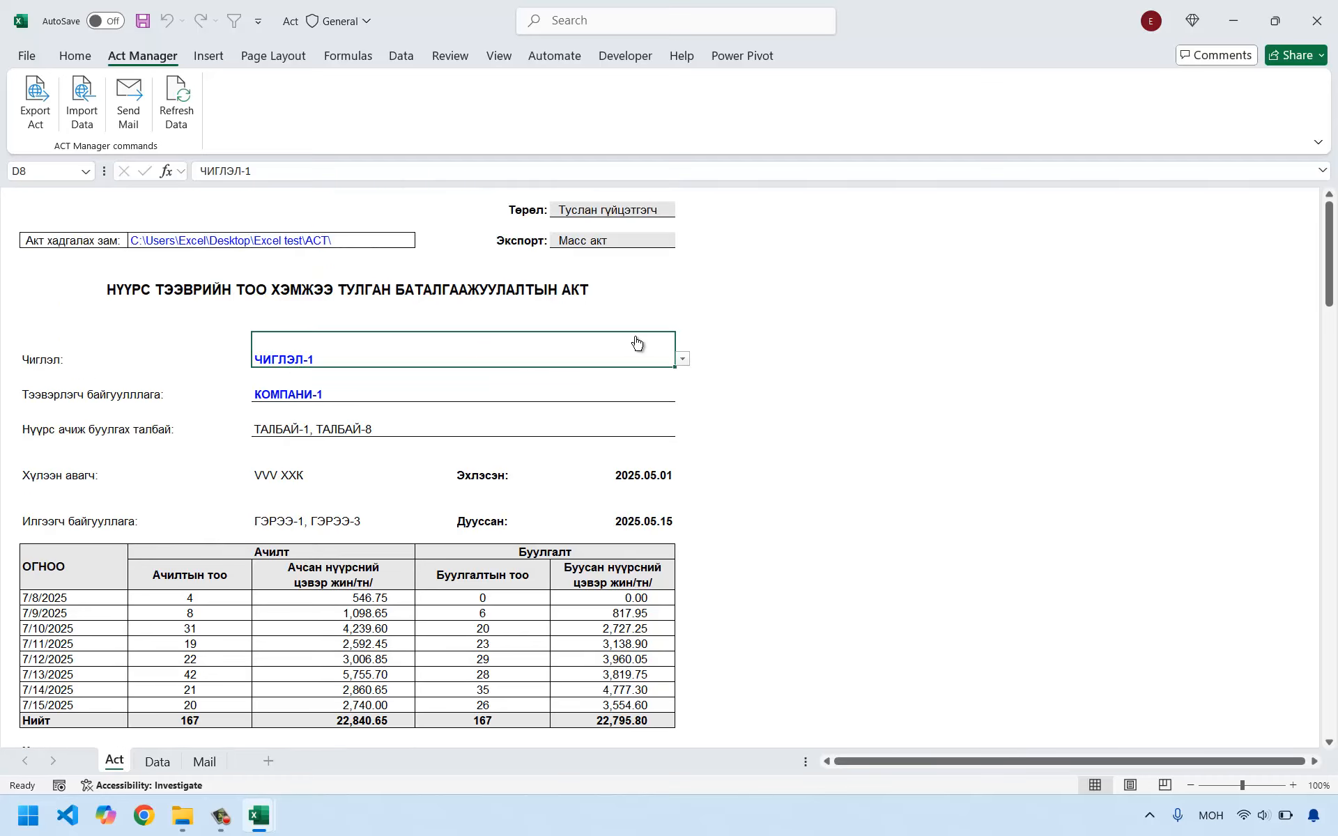
click(682, 359)
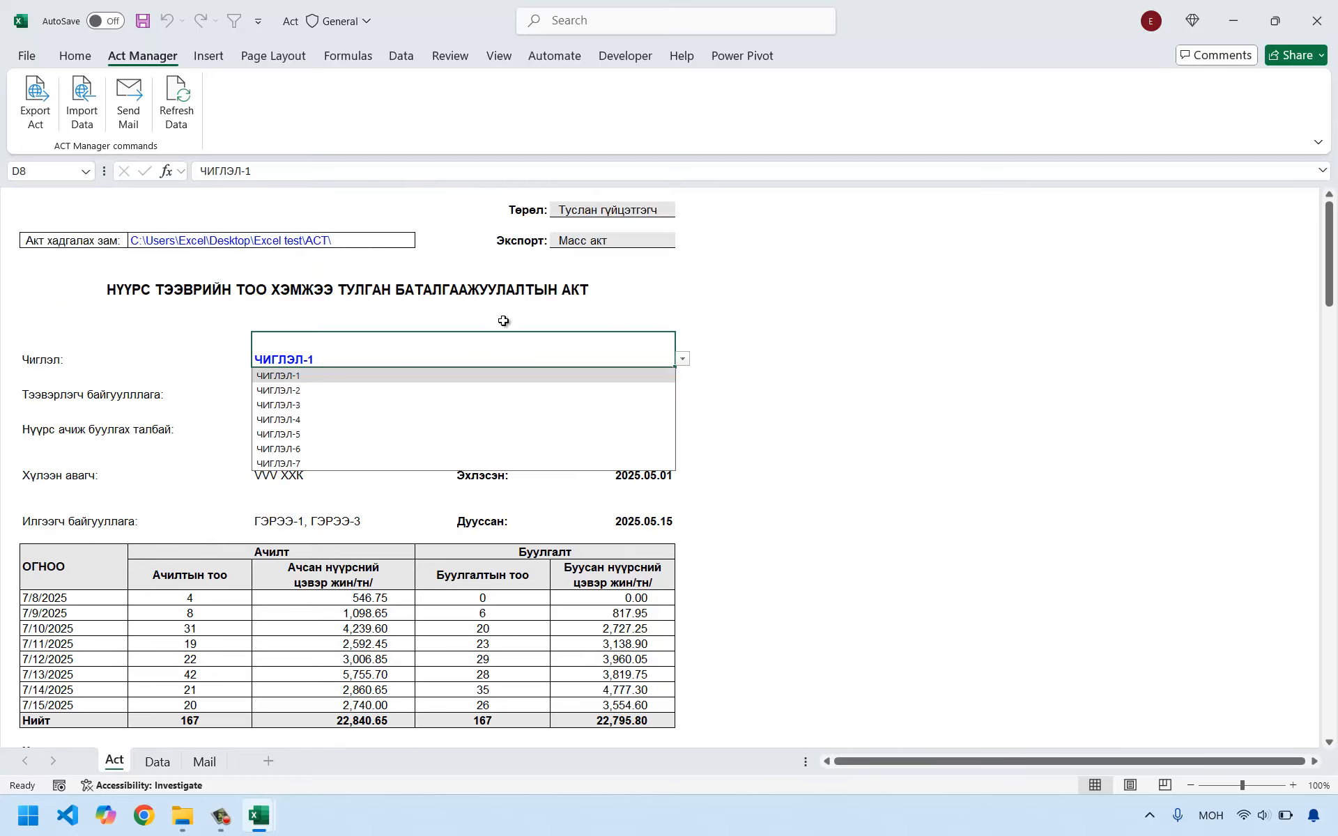
click(503, 322)
click(682, 358)
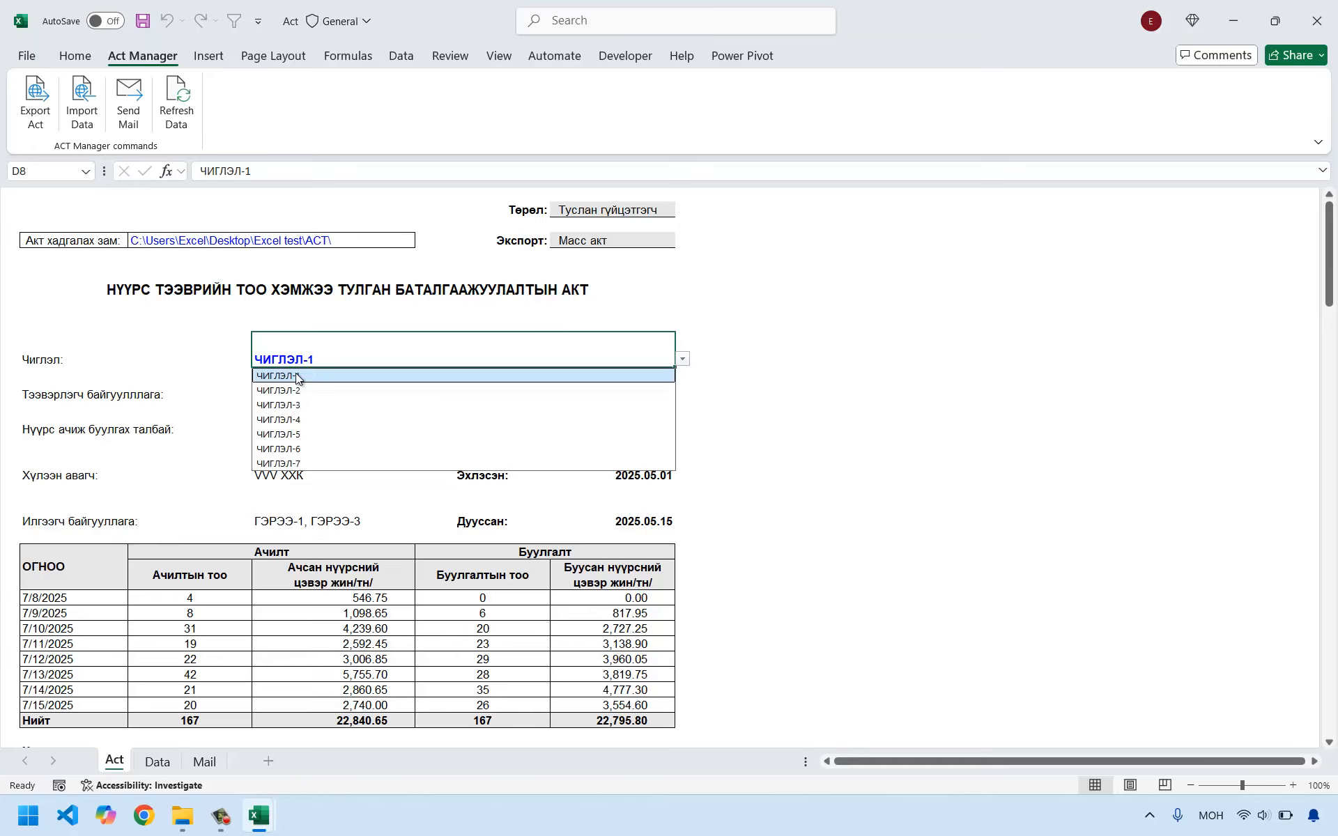
click(296, 373)
Set the carrier company (Тээвэрлэгч) on the act form to КОМПАНИ-2.
click(597, 406)
click(682, 394)
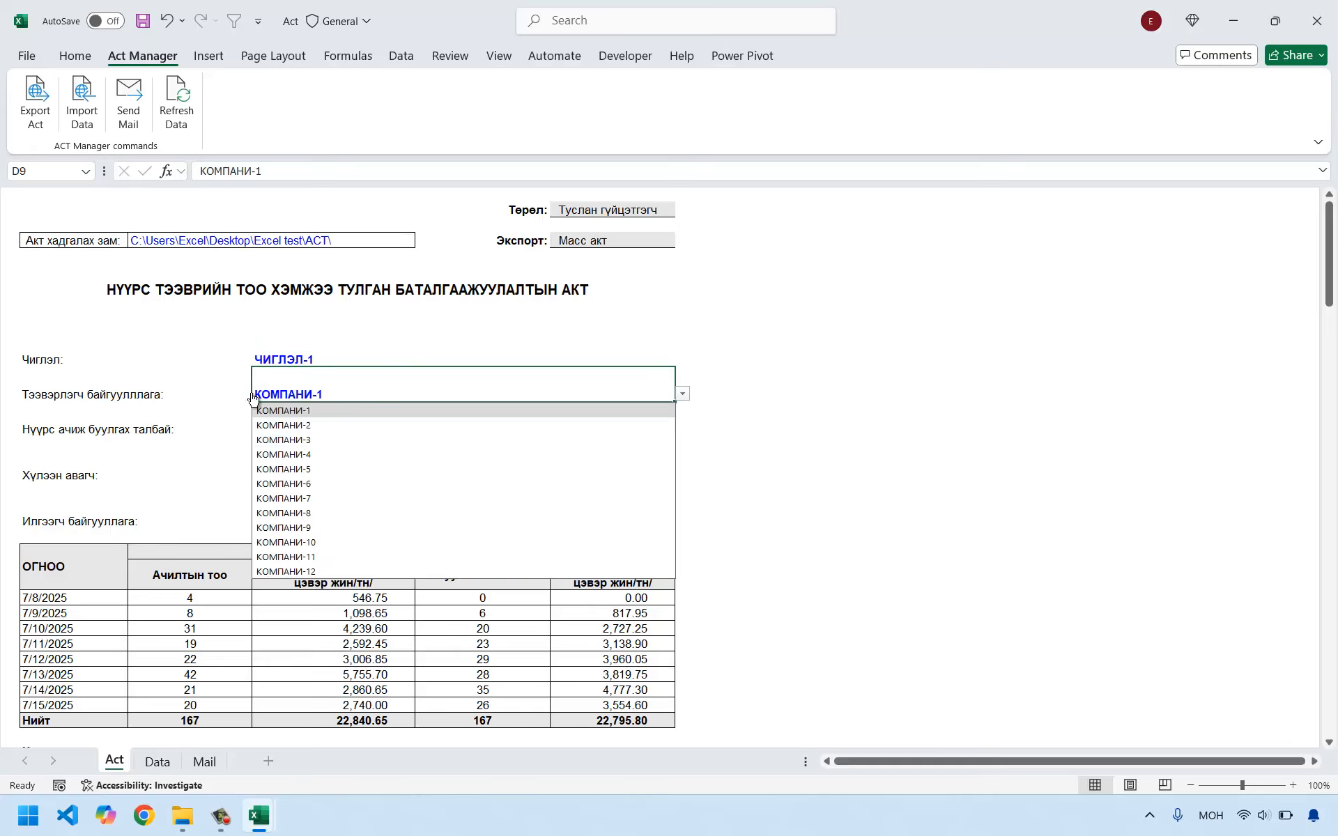
click(292, 425)
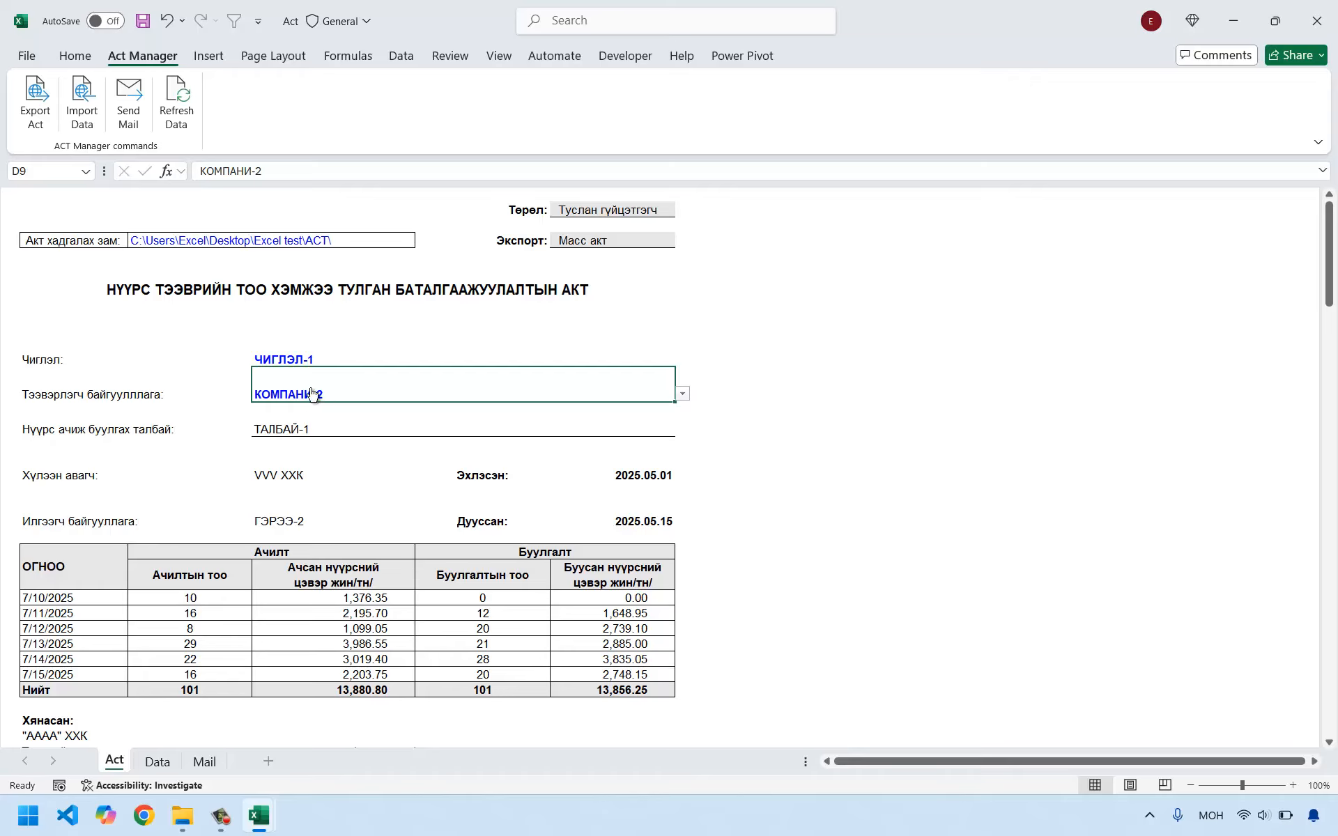
Set the carrier company (Тээвэрлэгч) to КОМПАНИ-1 and review the act's table and signature lines.
click(683, 394)
click(353, 410)
scroll(398, 589, down, 2)
scroll(398, 589, down, 1)
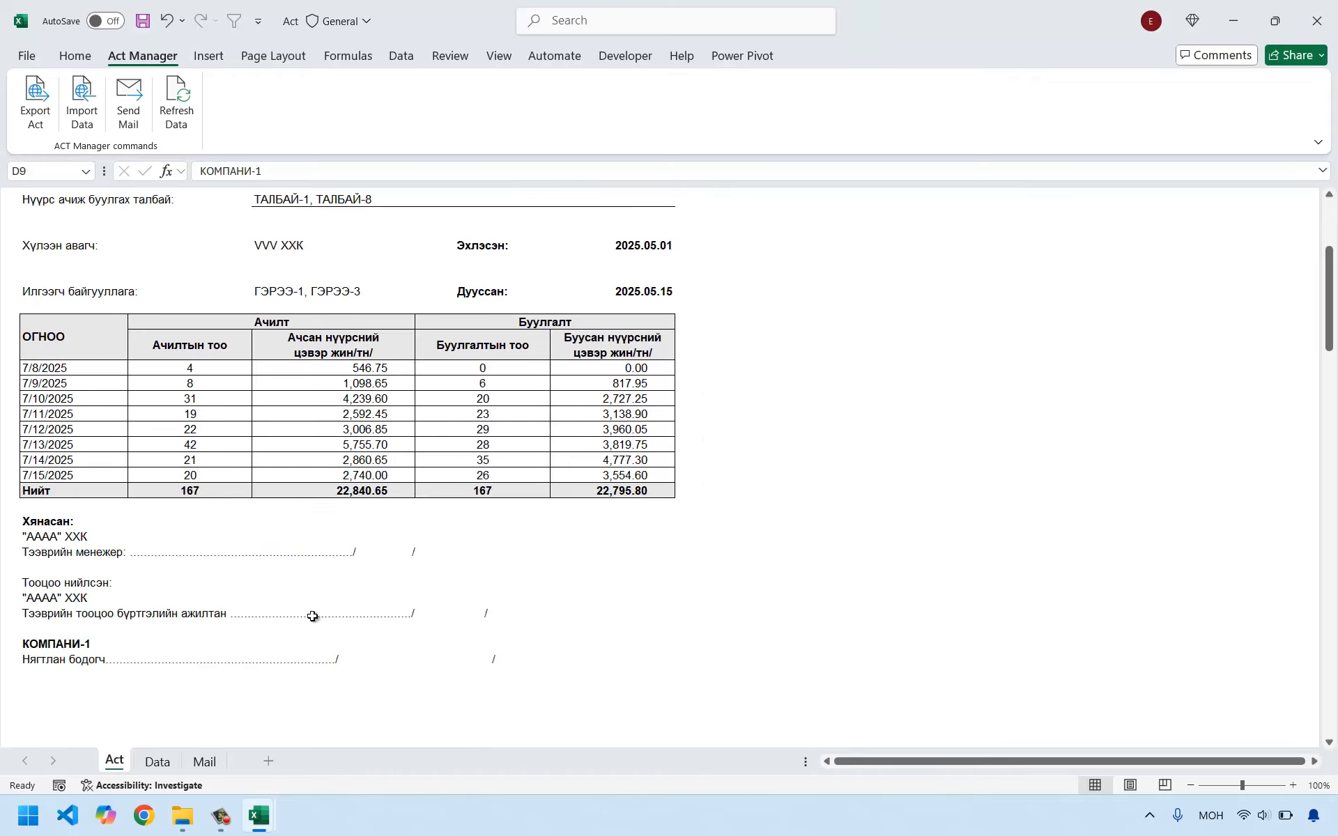
scroll(313, 611, up, 4)
click(570, 269)
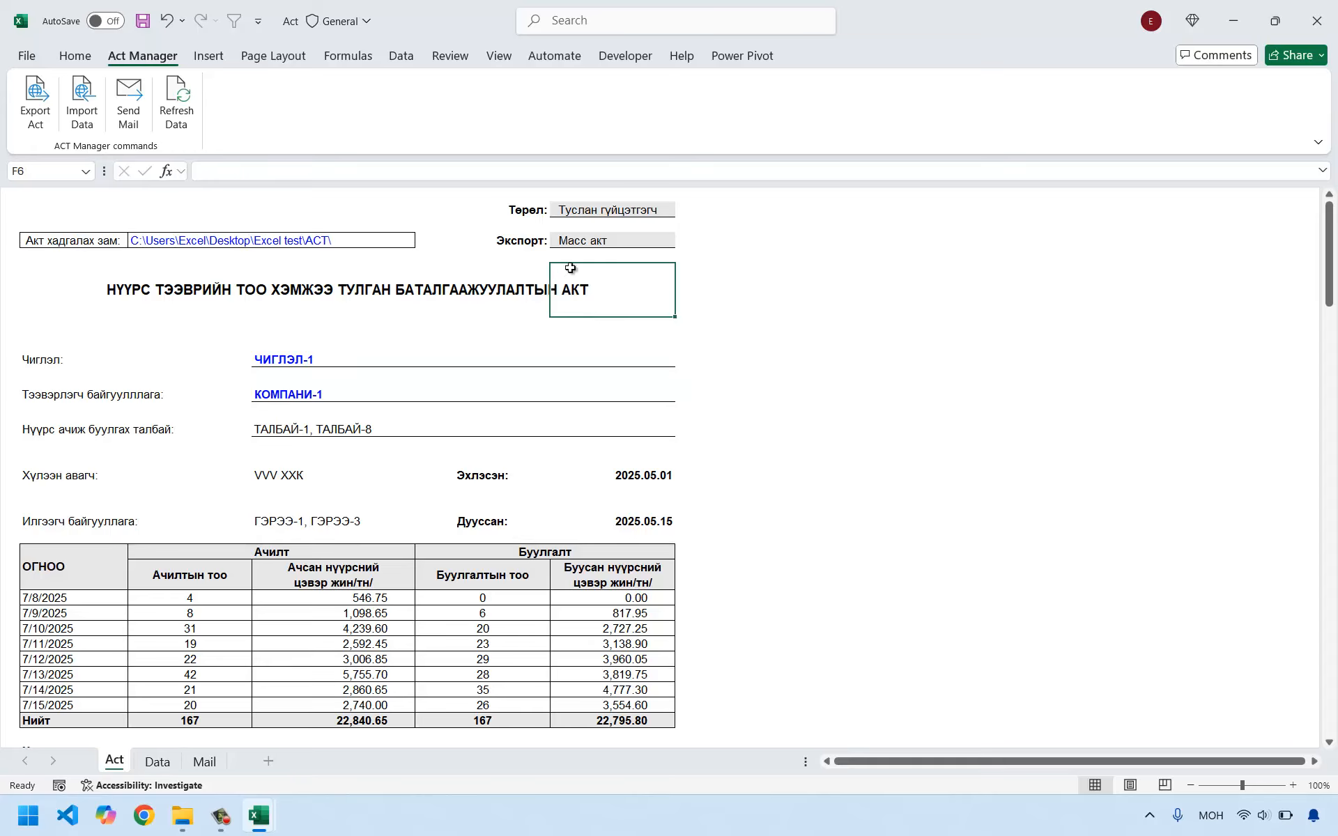
click(123, 295)
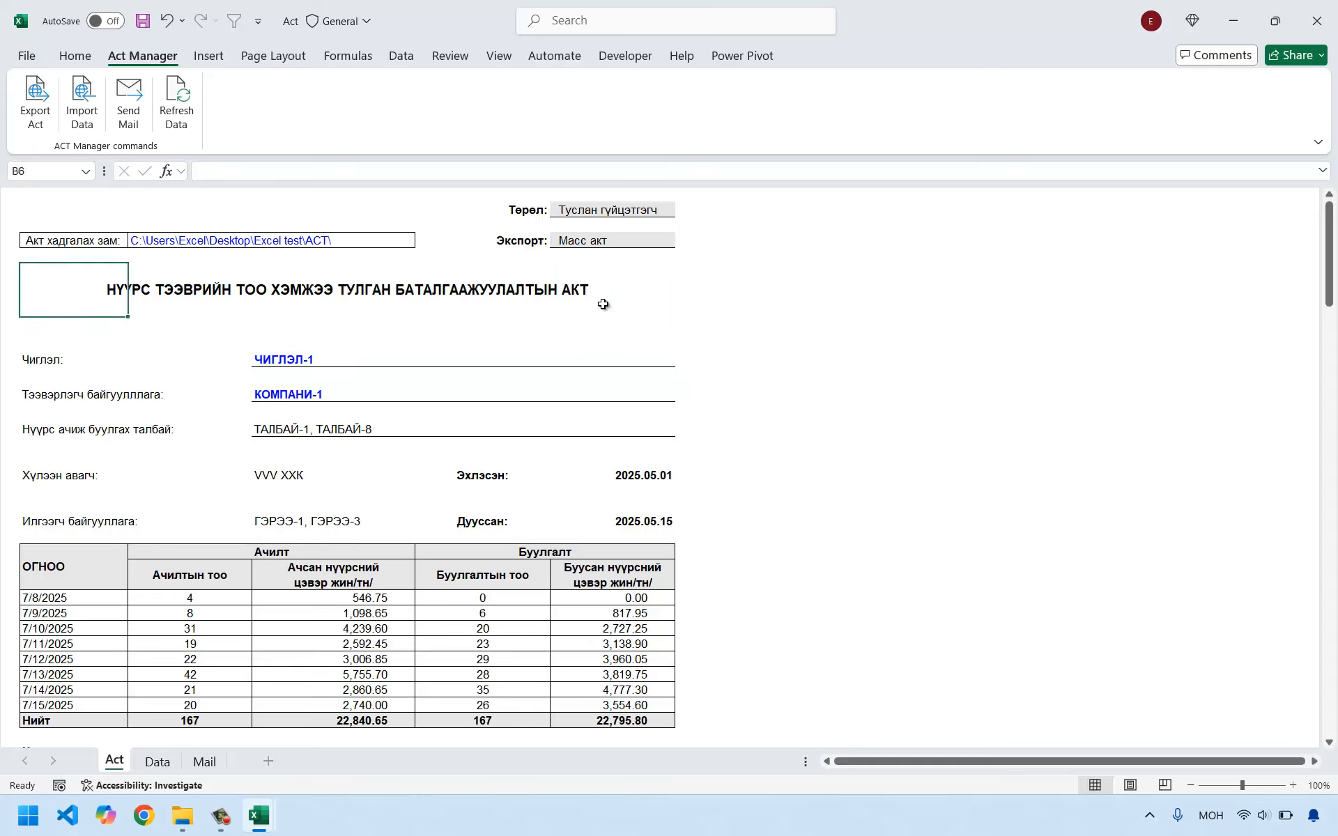
click(554, 301)
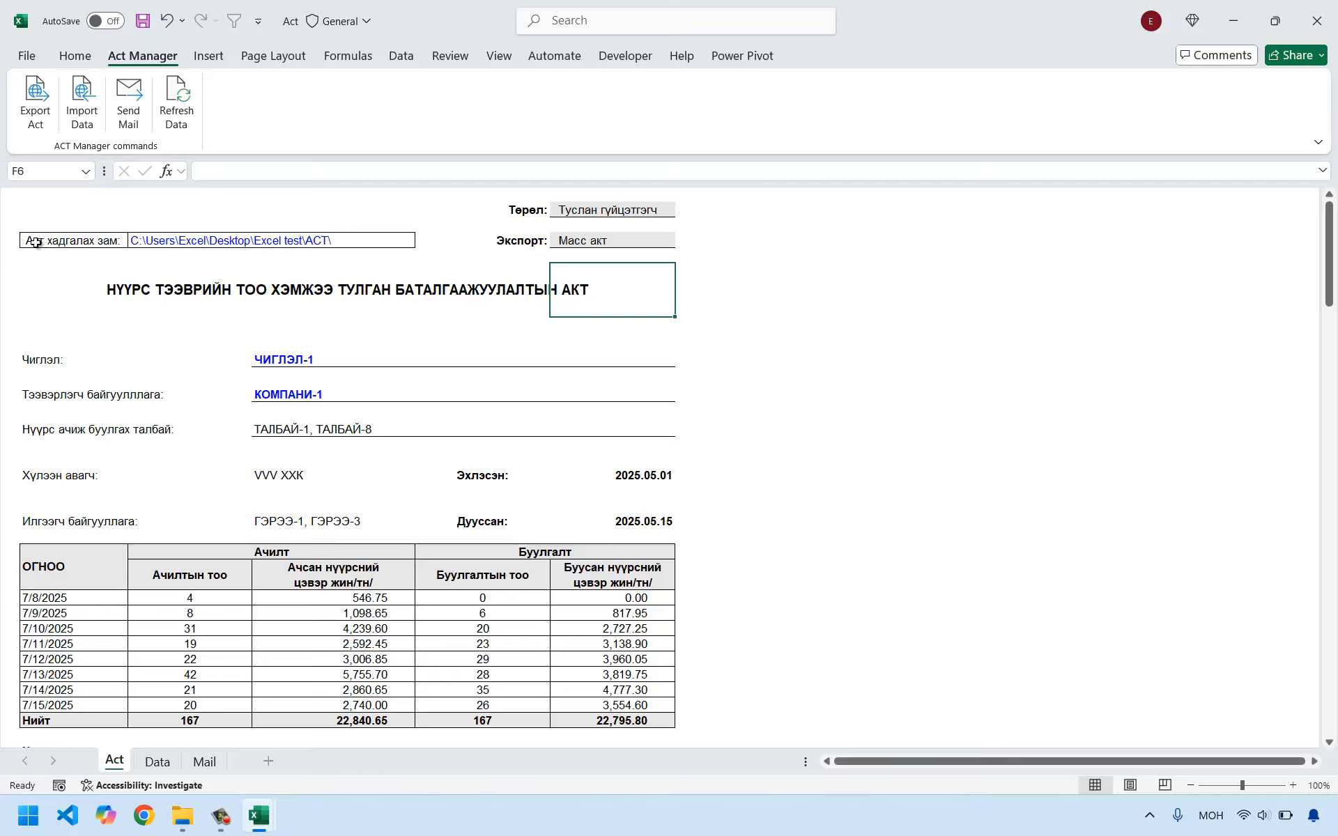
Set the act save path (Акт хадгалах зам) to the ACT folder inside the Desktop's Excel test folder.
click(60, 242)
click(153, 243)
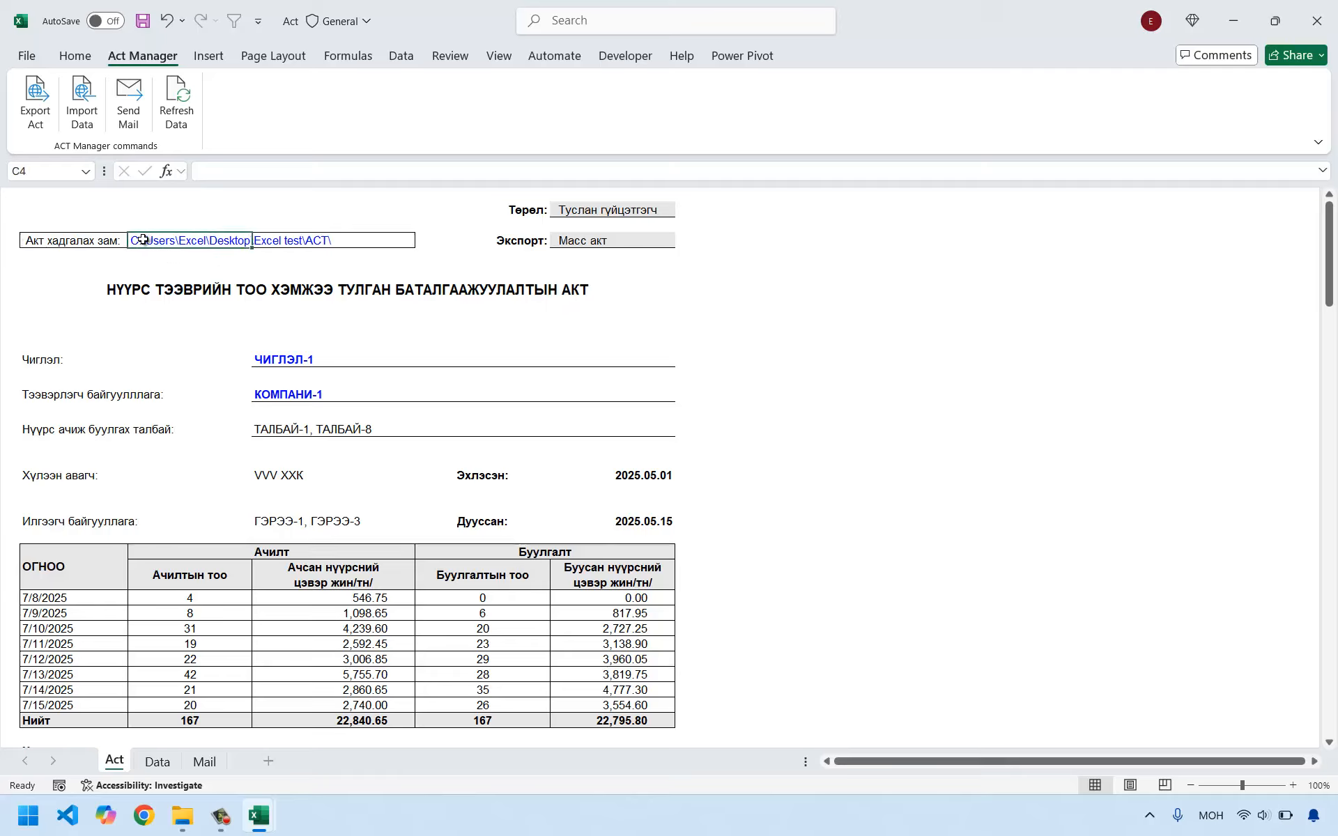
click(384, 275)
mouse_move(150, 243)
mouse_down()
mouse_move(446, 239)
mouse_move(383, 242)
mouse_up()
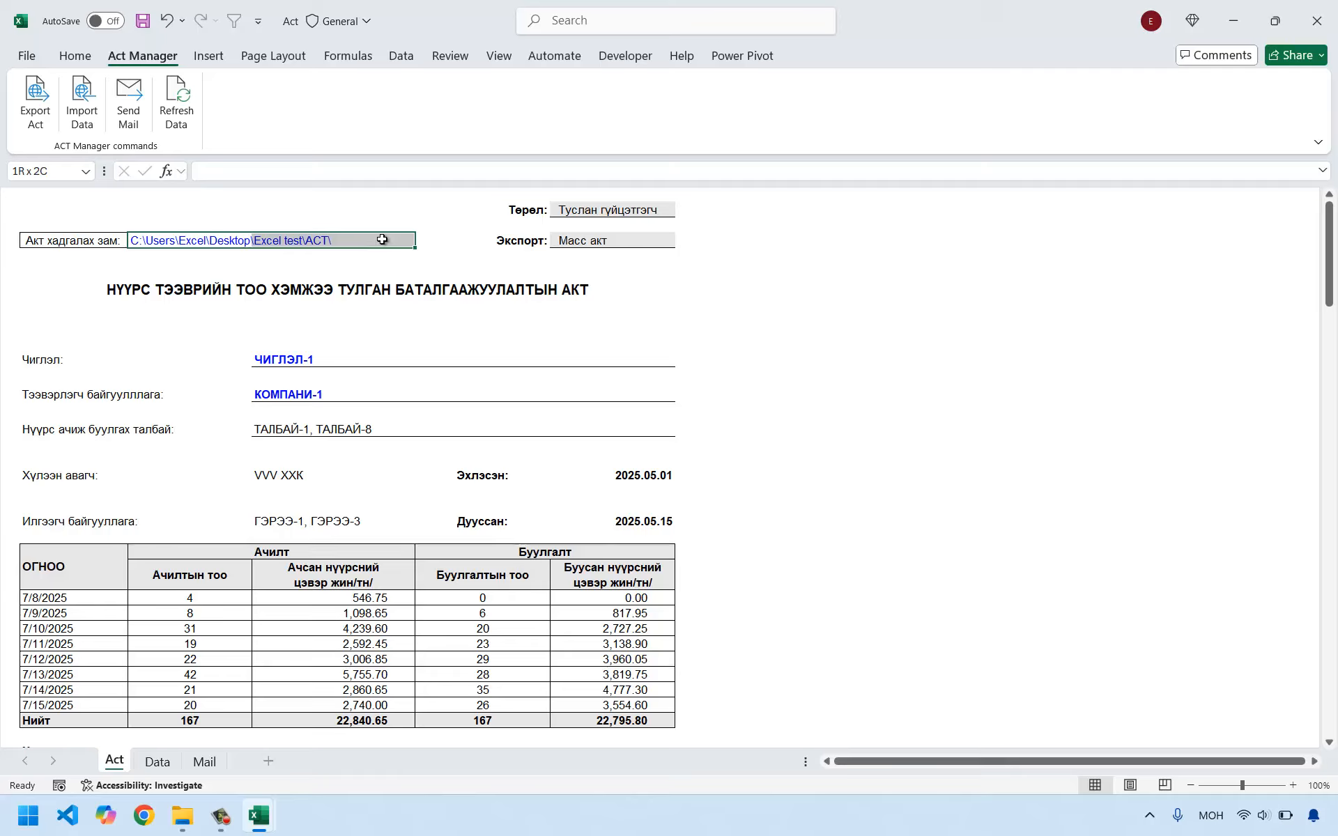
click(252, 276)
click(151, 239)
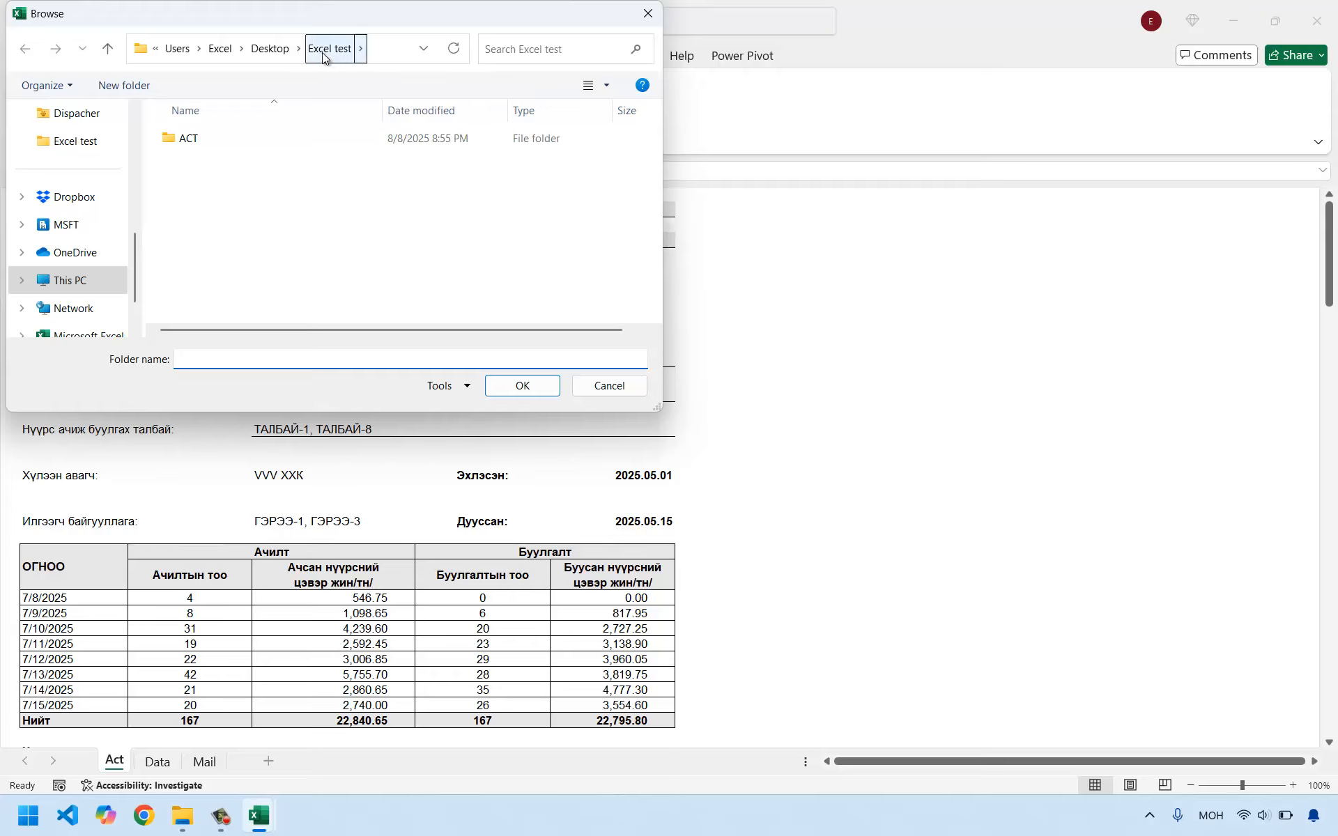
double_click(183, 138)
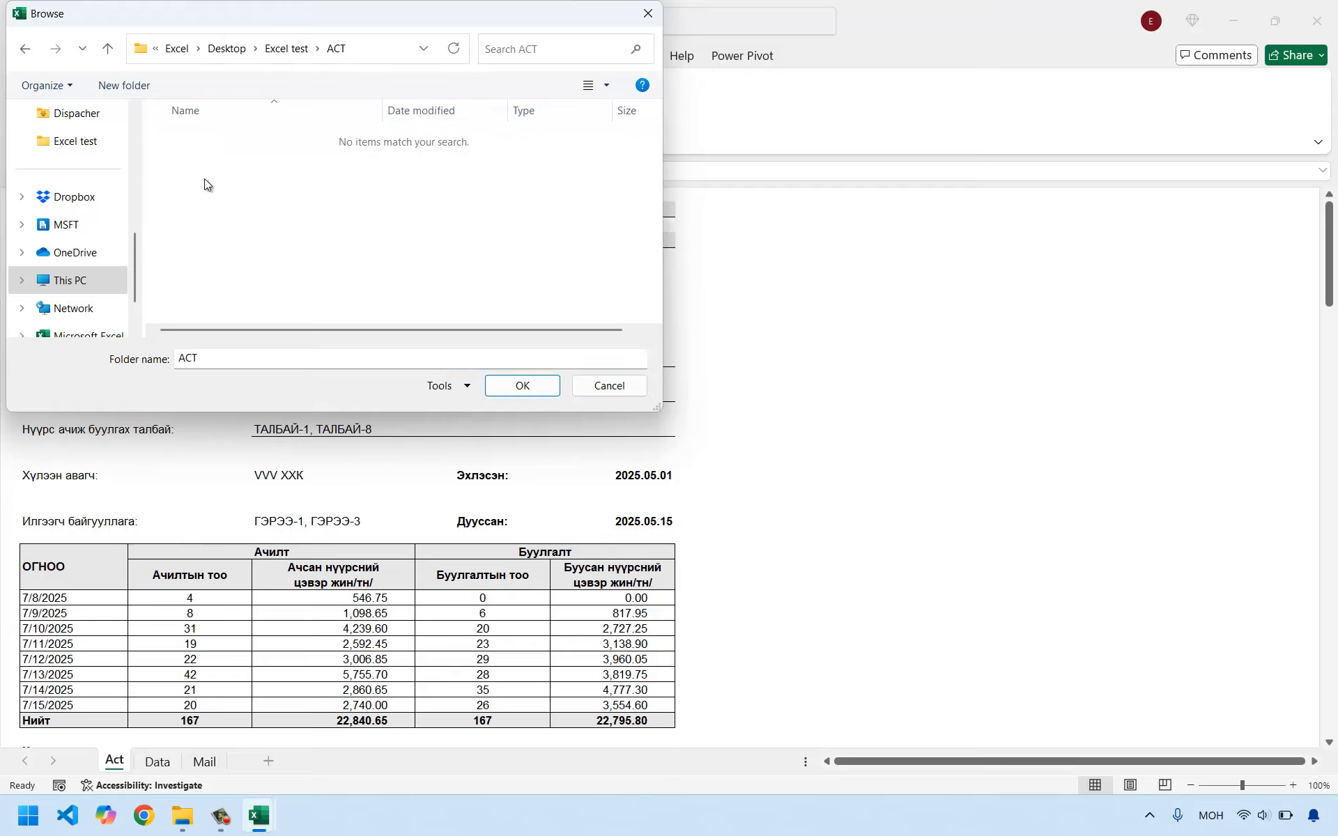
click(512, 387)
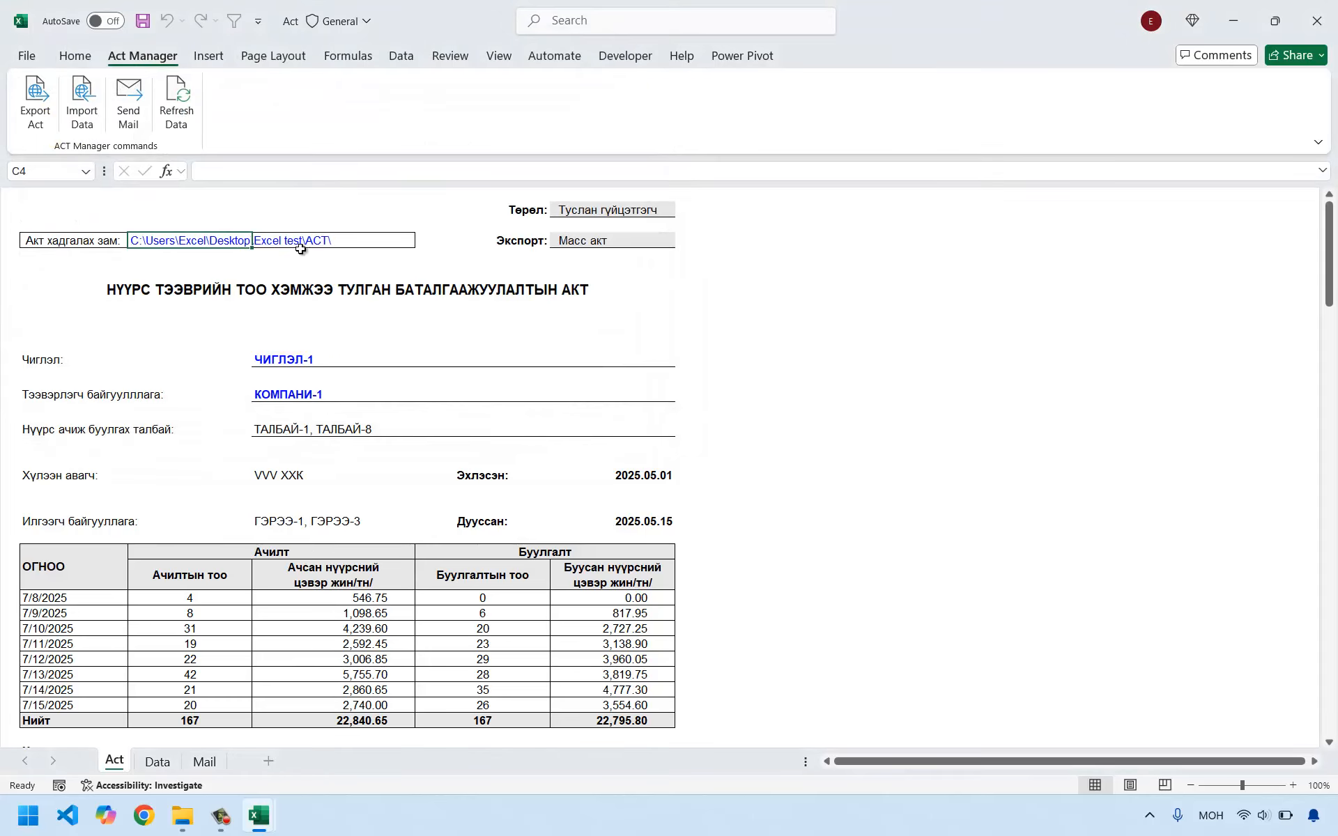
drag(139, 240, 335, 241)
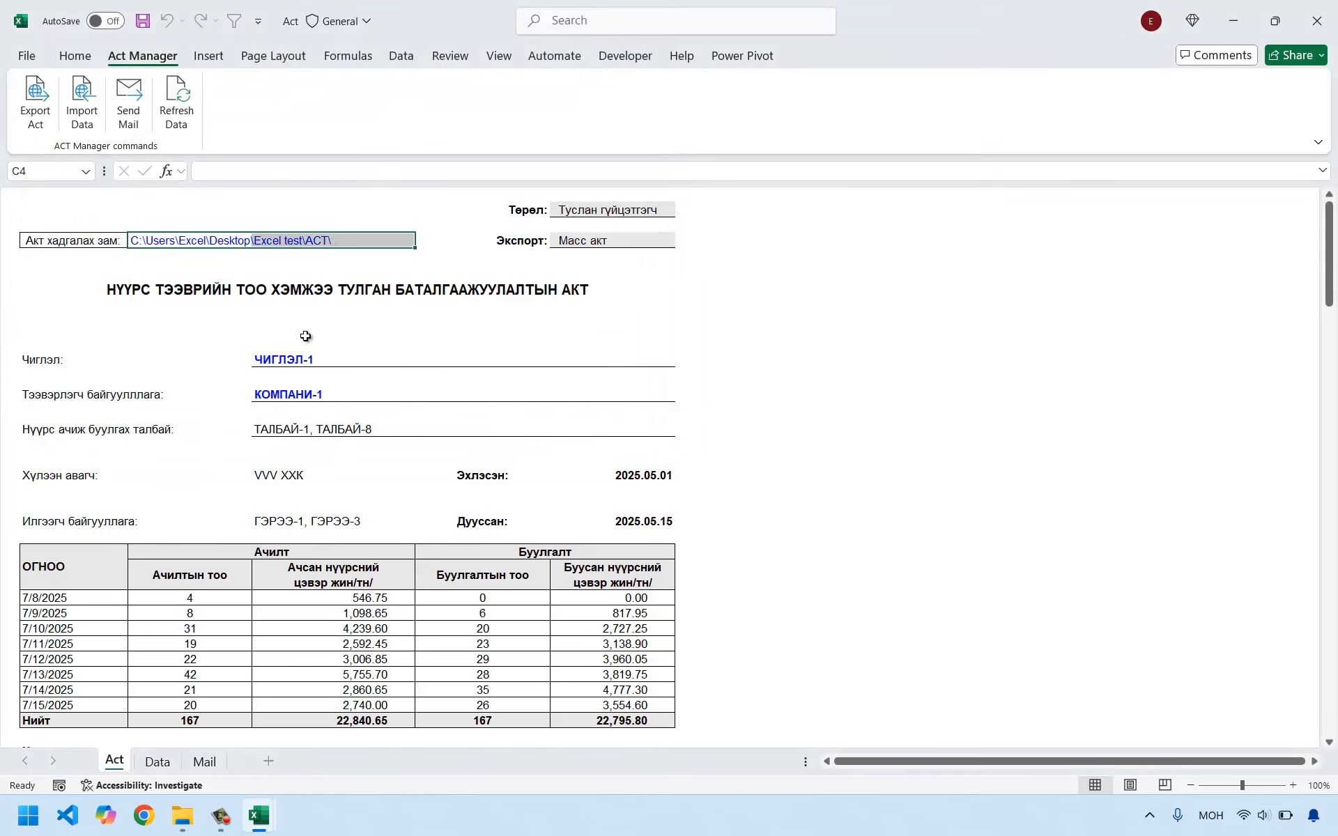
click(308, 343)
Try the Сингл акт export mode (Экспорт) on the act form and set it back to Масс акт.
click(608, 242)
click(682, 240)
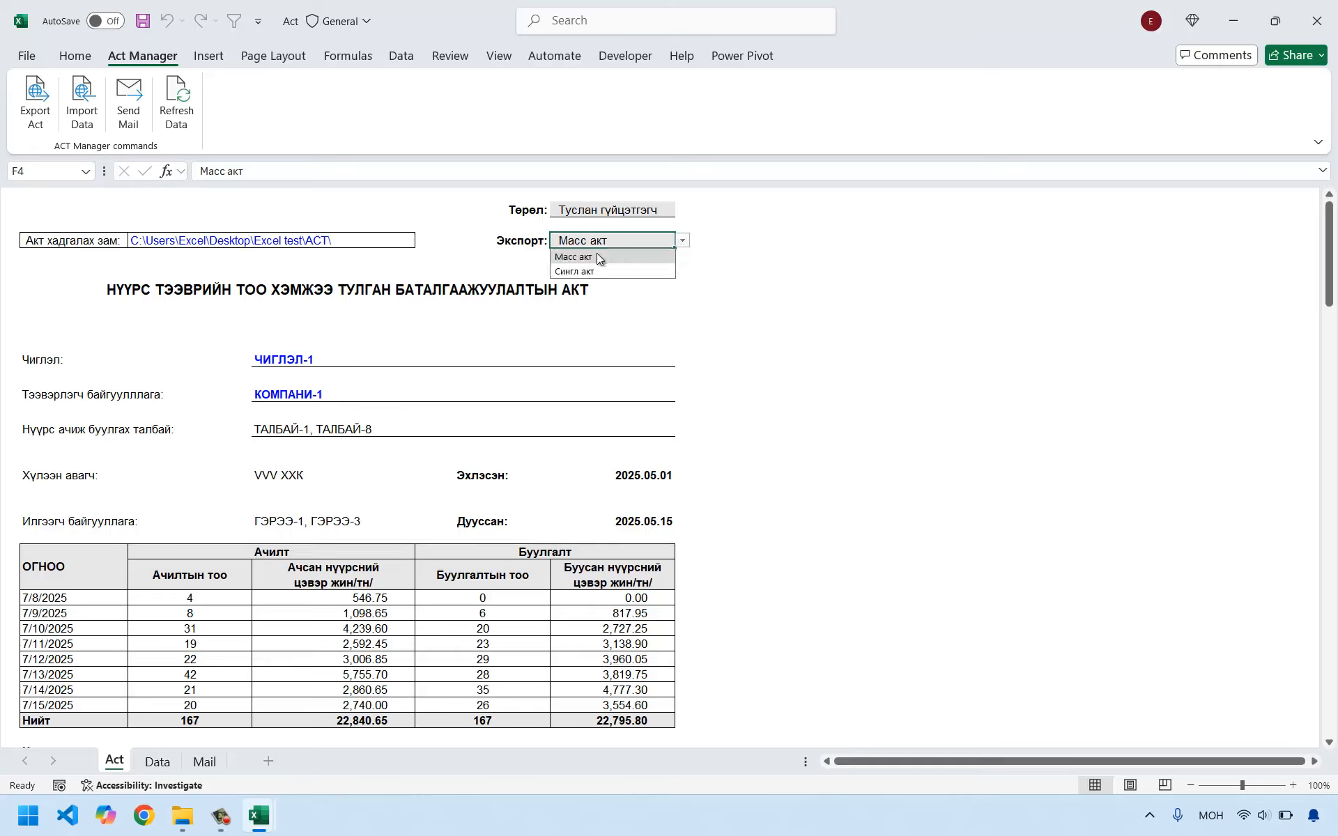
click(597, 258)
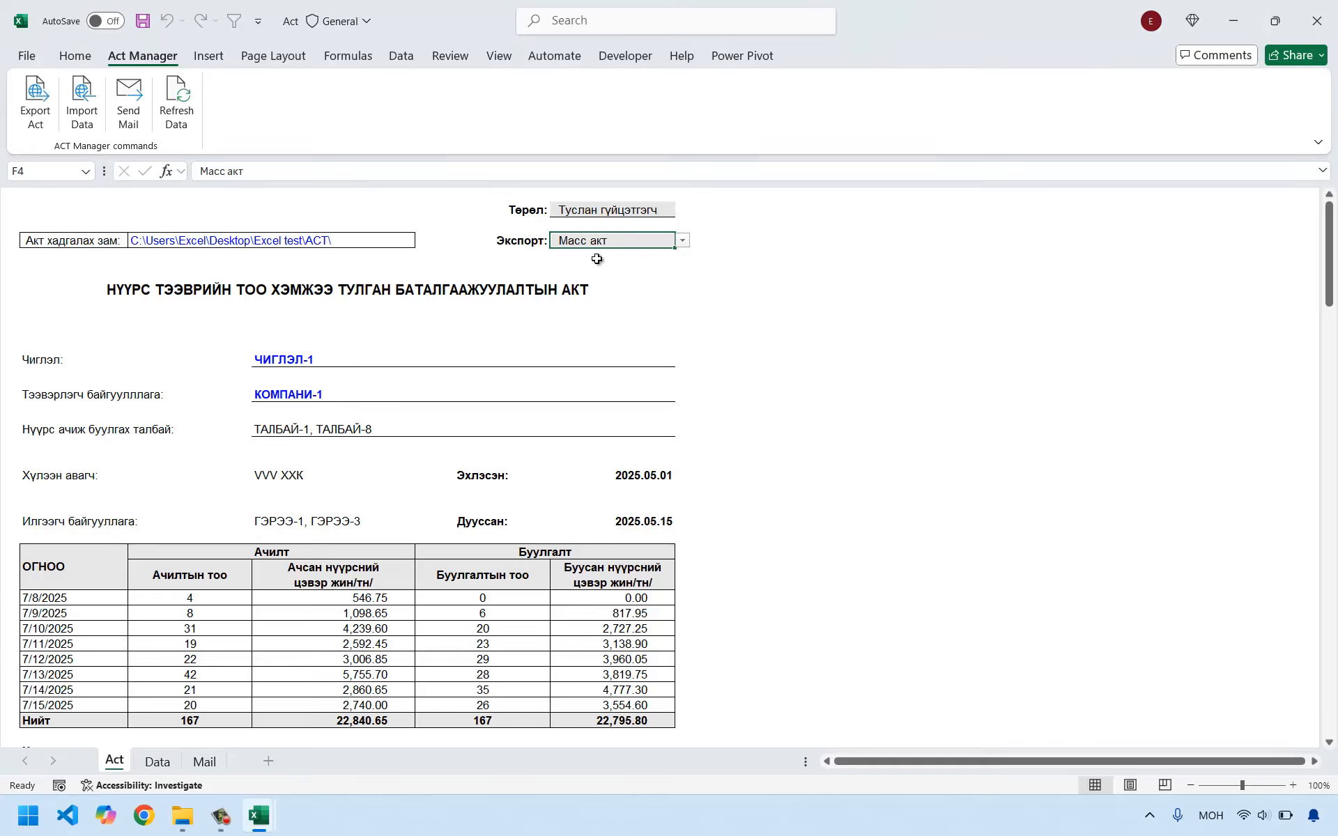
click(682, 241)
click(565, 271)
click(682, 241)
click(595, 257)
click(462, 303)
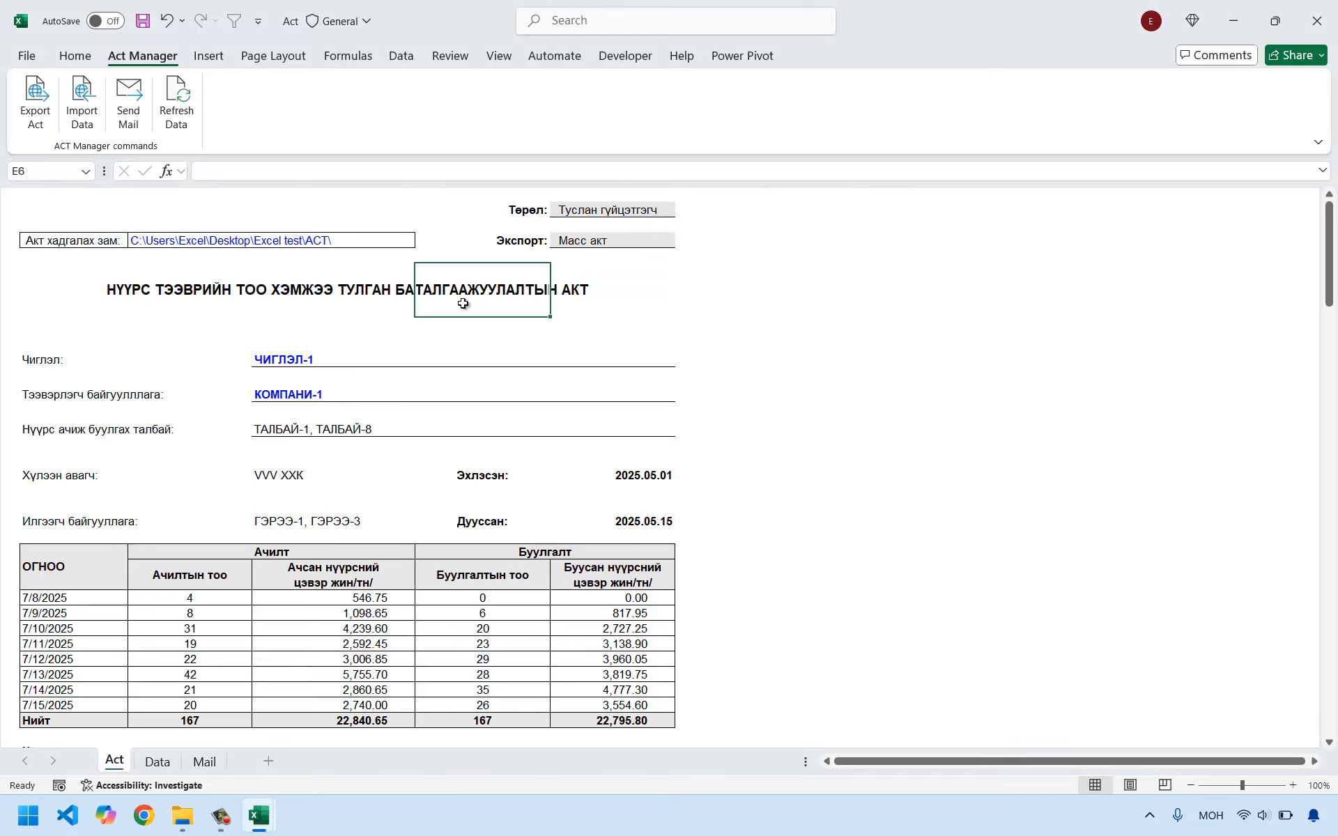
click(581, 327)
click(596, 241)
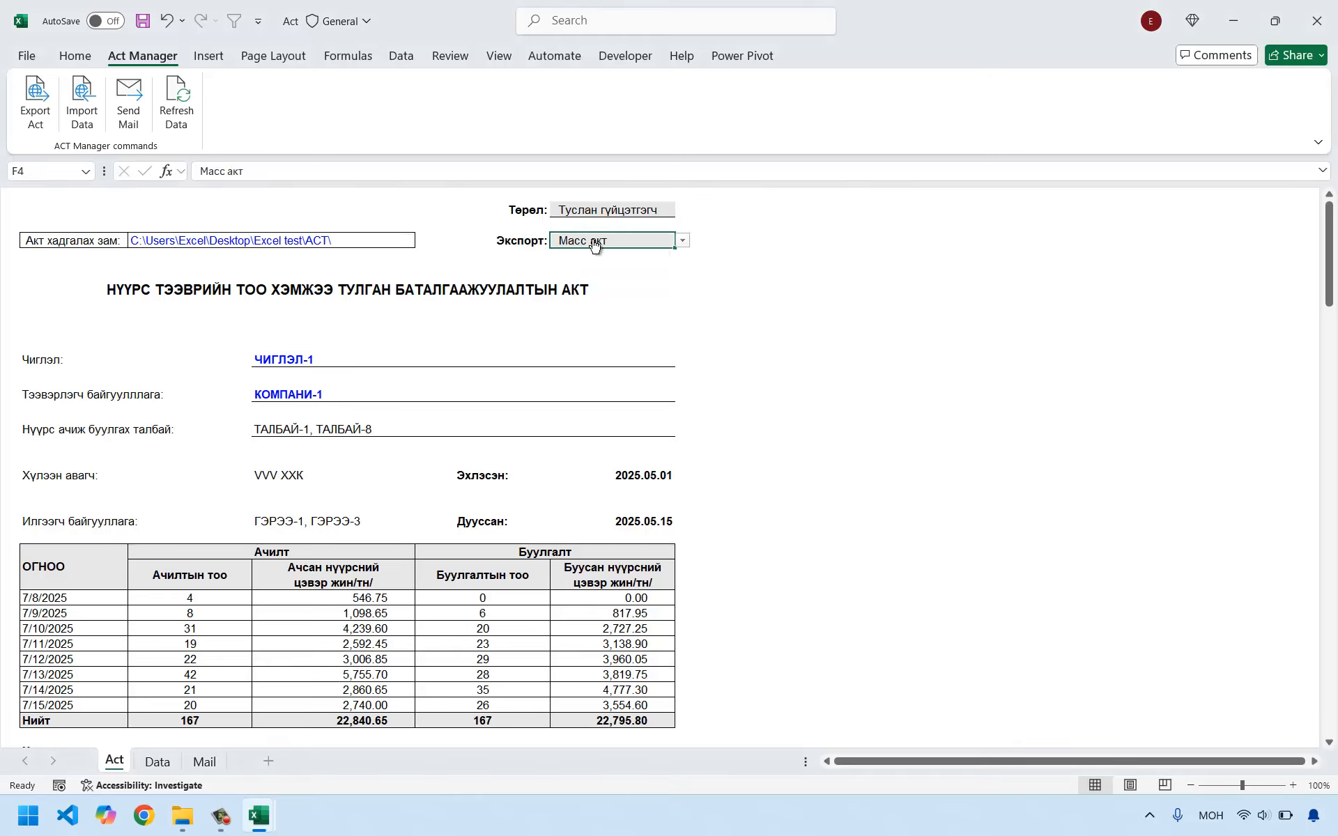
click(418, 341)
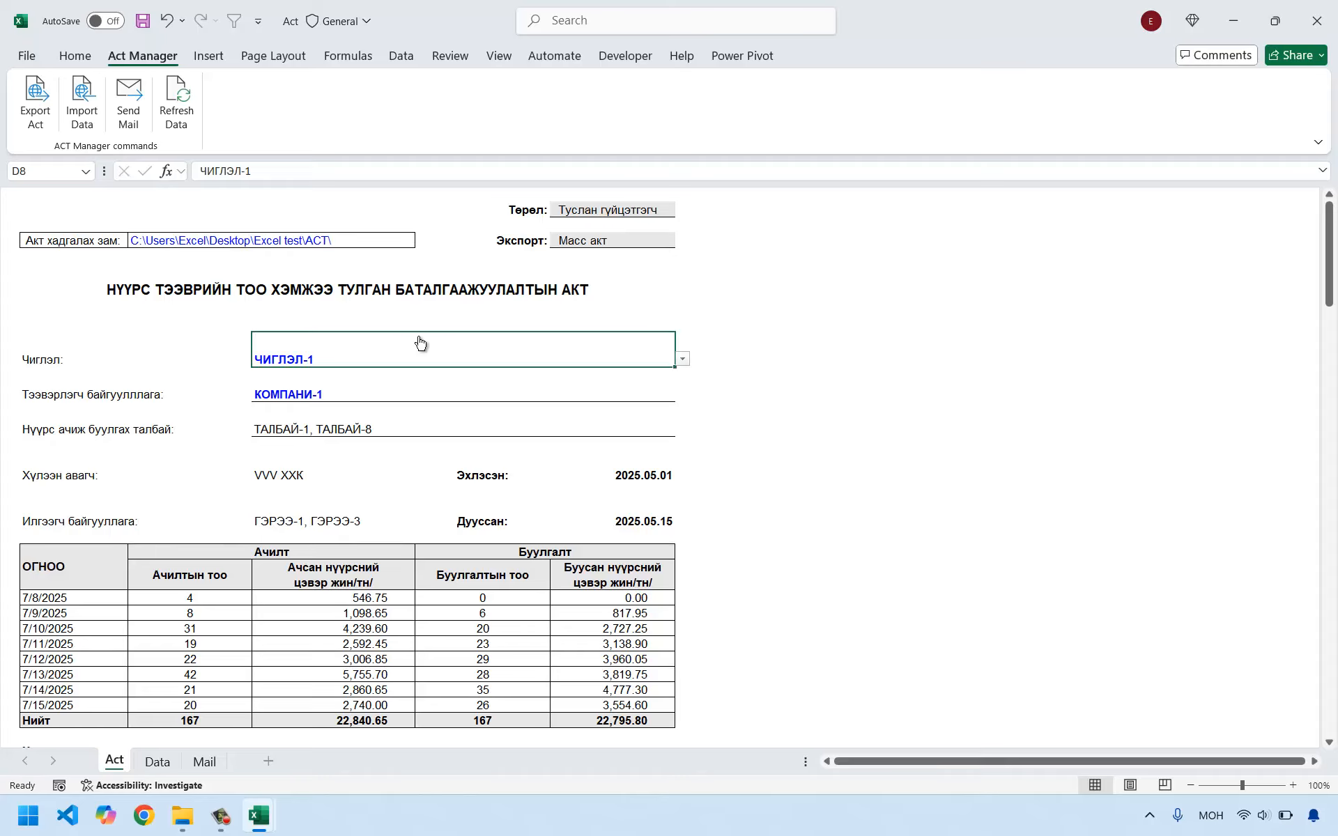
Export the acts in bulk with Act Manager and confirm the export.
click(177, 301)
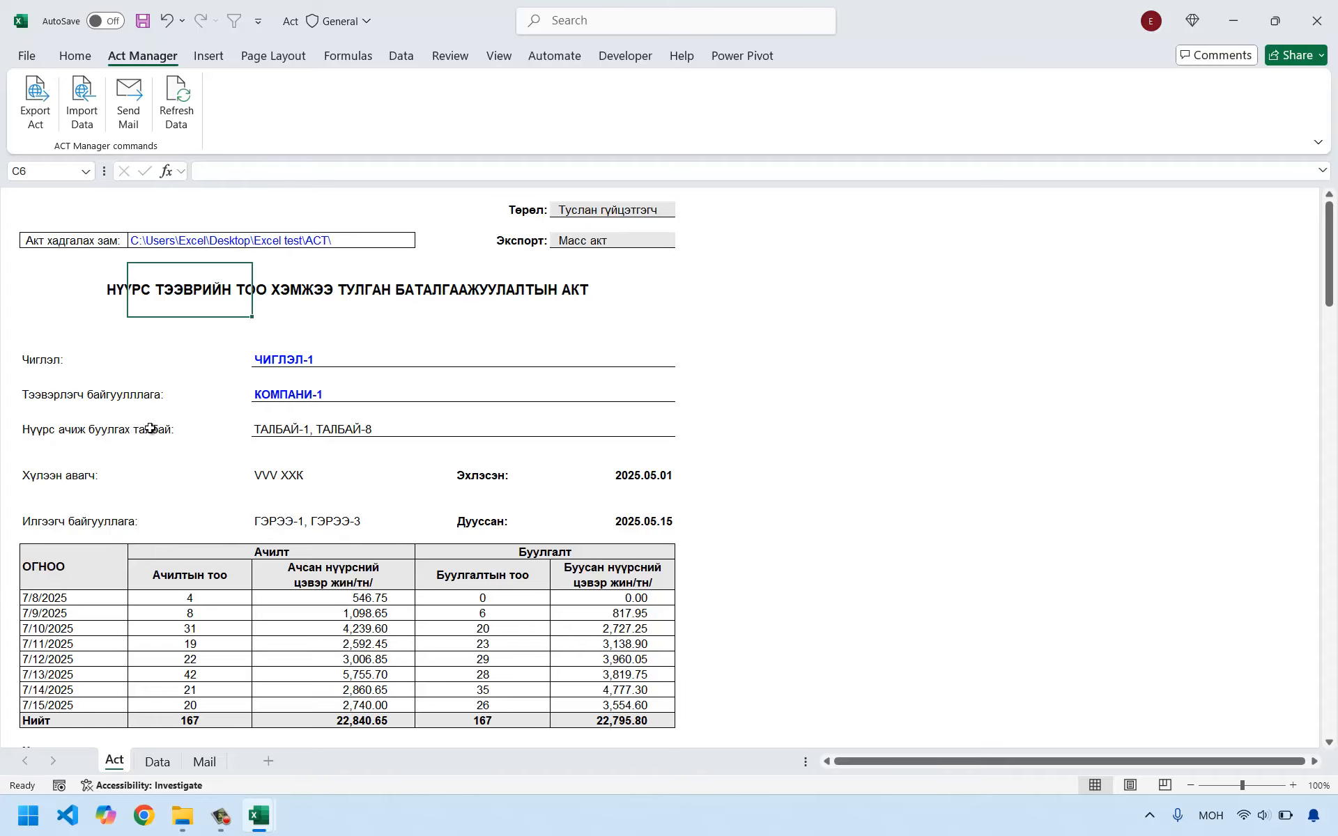
click(37, 112)
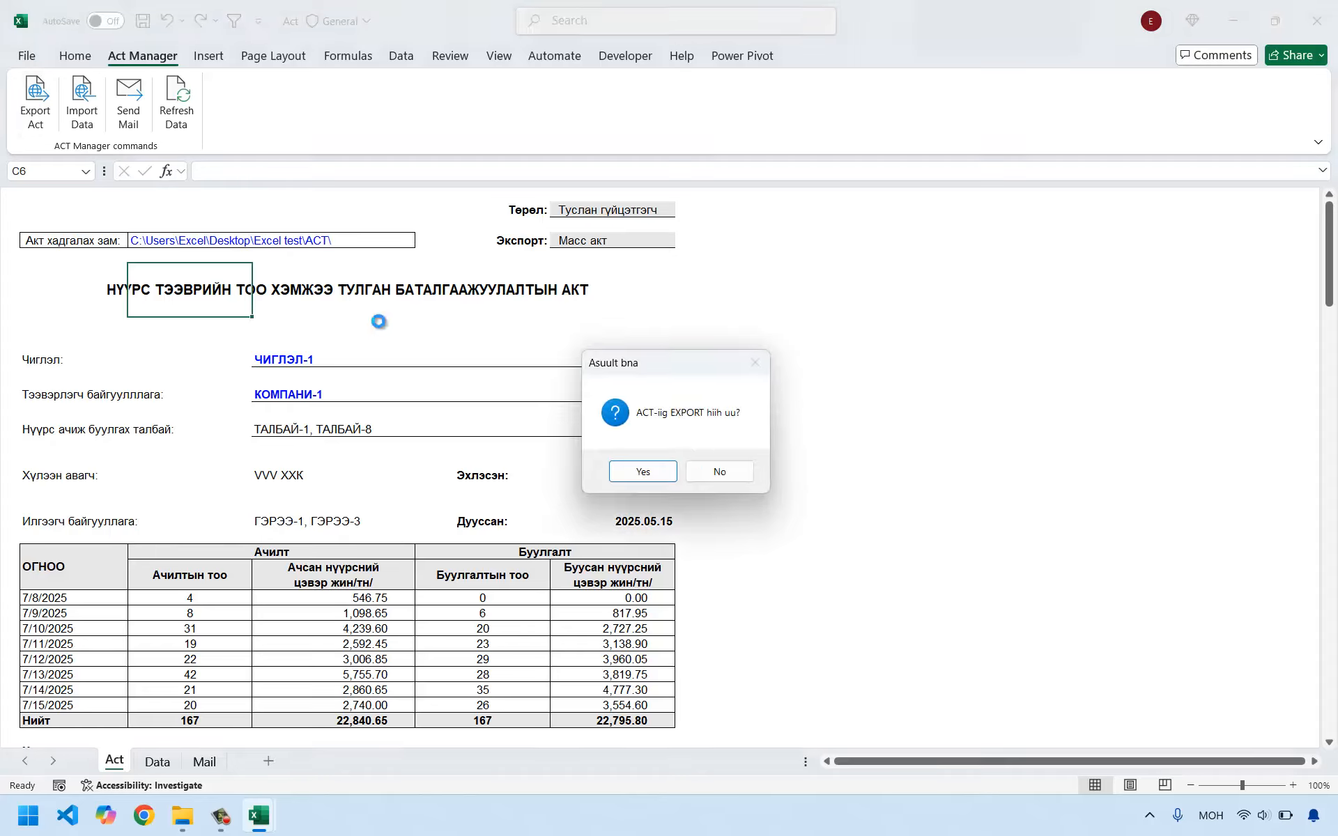
click(643, 473)
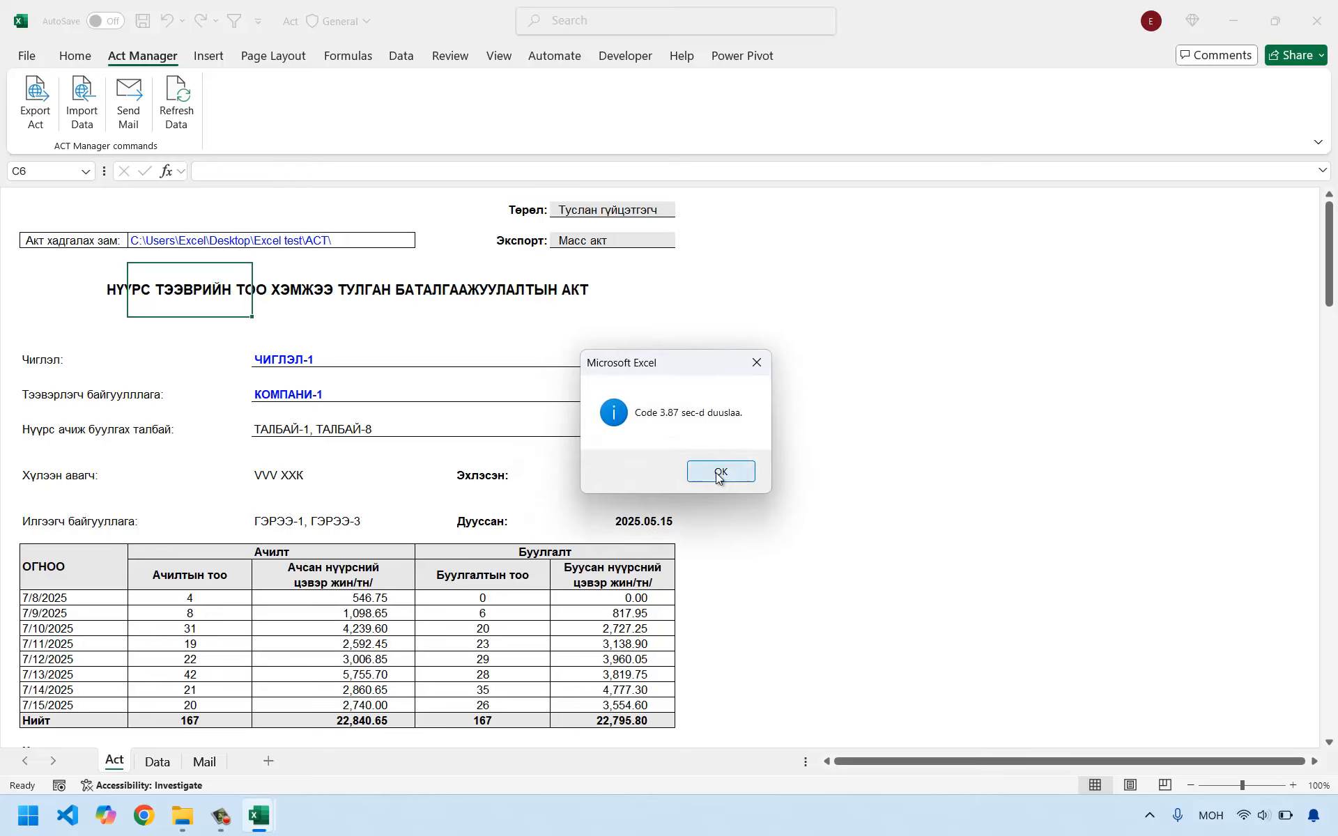
click(719, 472)
click(313, 413)
click(636, 339)
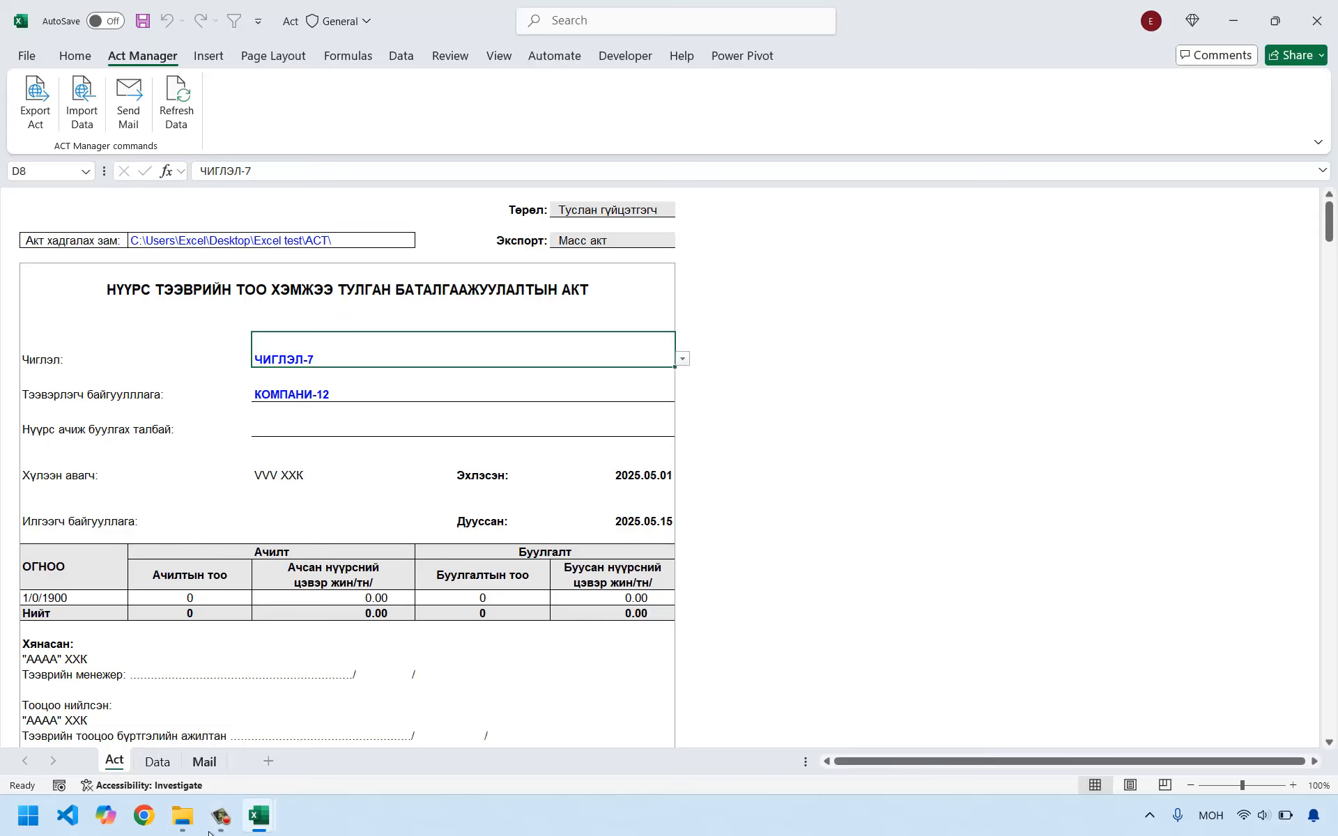
Switch to File Explorer and open the ACT folder inside Excel test.
click(182, 816)
click(422, 602)
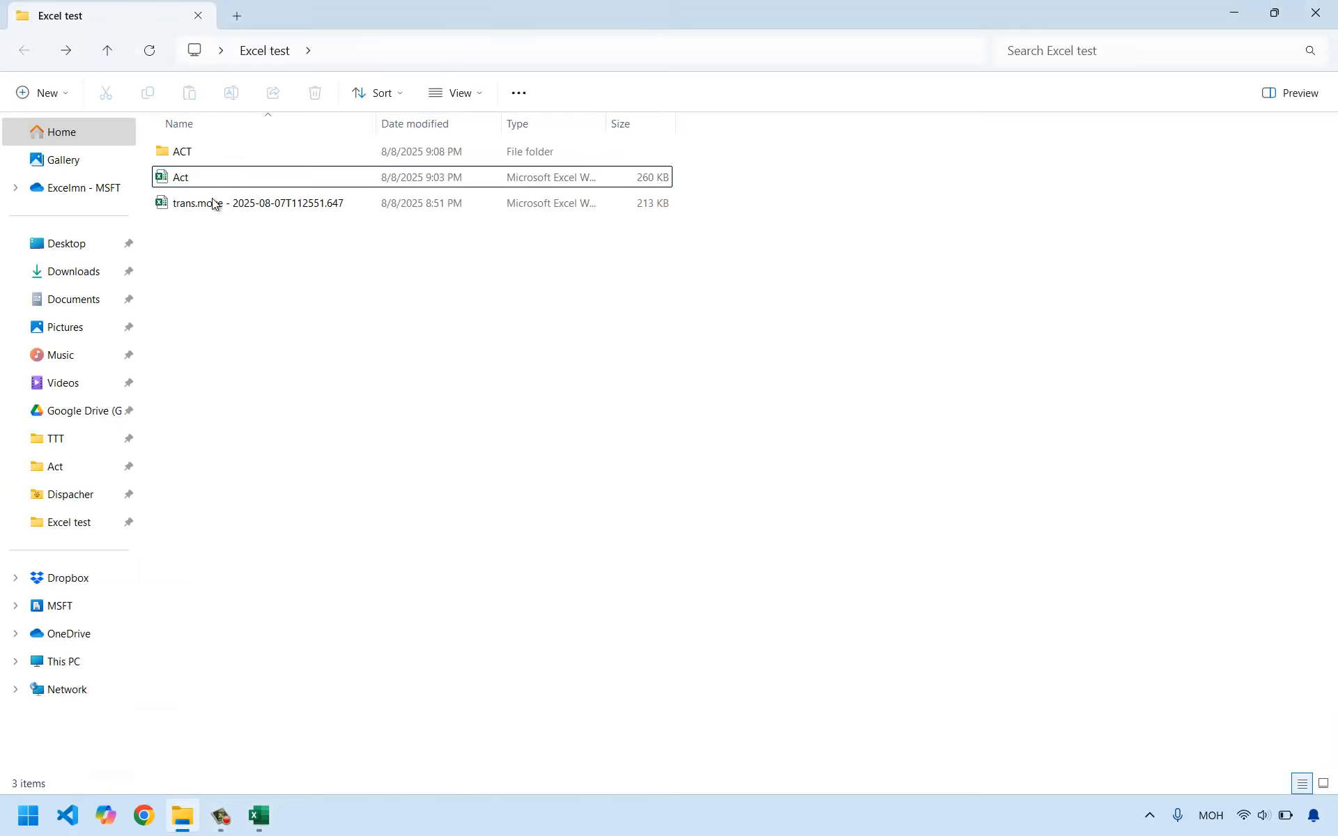
double_click(189, 149)
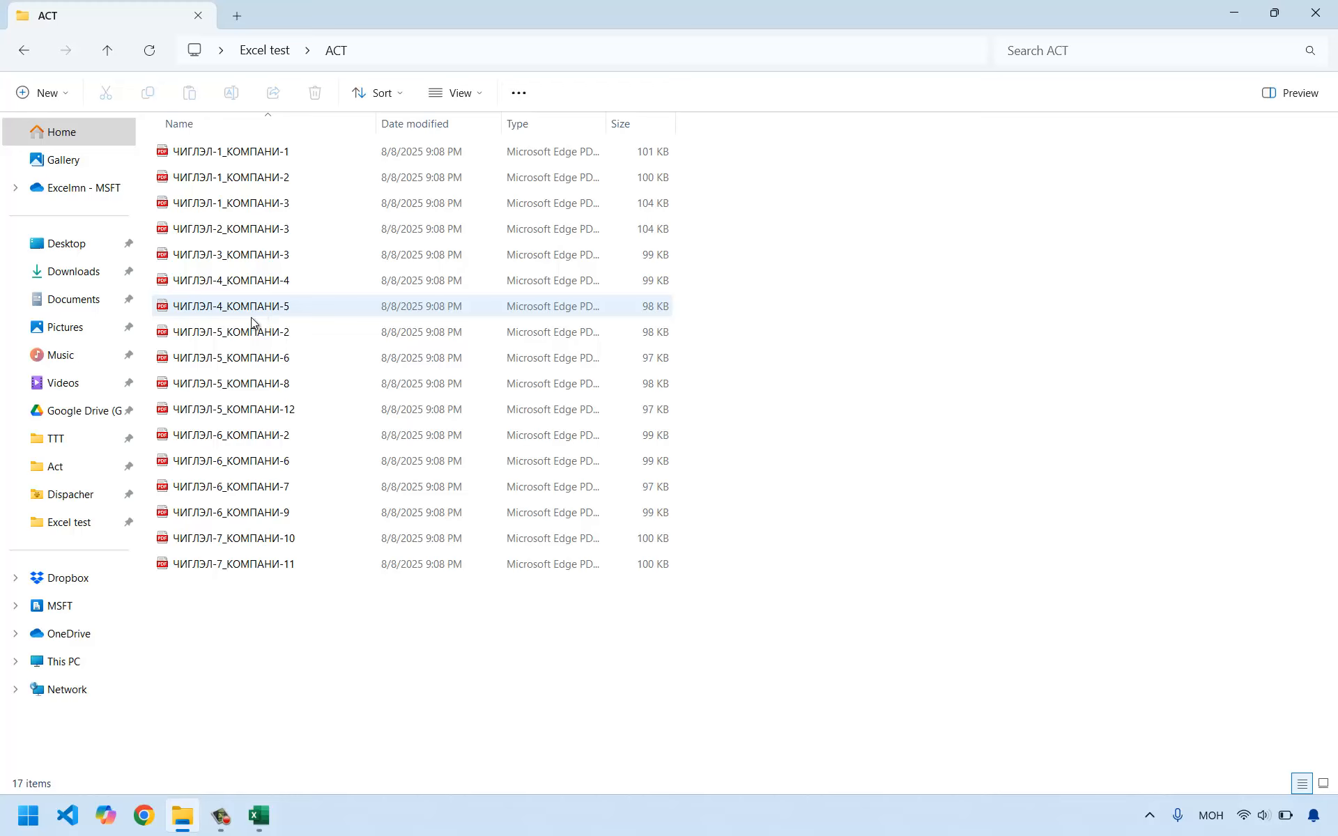
Open the exported PDF ЧИГЛЭЛ-1_КОМПАНИ-2, examine its header fields, table and signature lines, and close it.
click(243, 180)
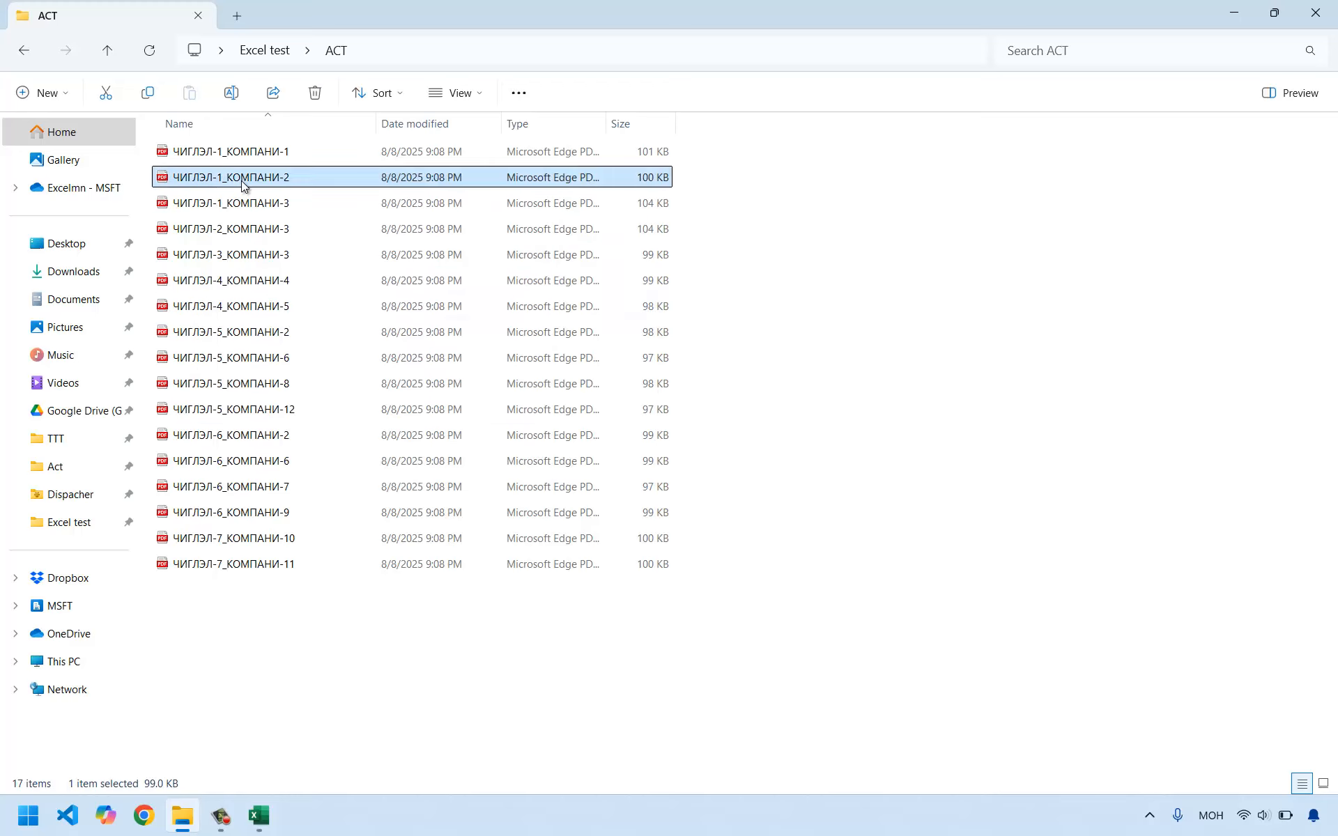
double_click(242, 183)
scroll(574, 414, down, 2)
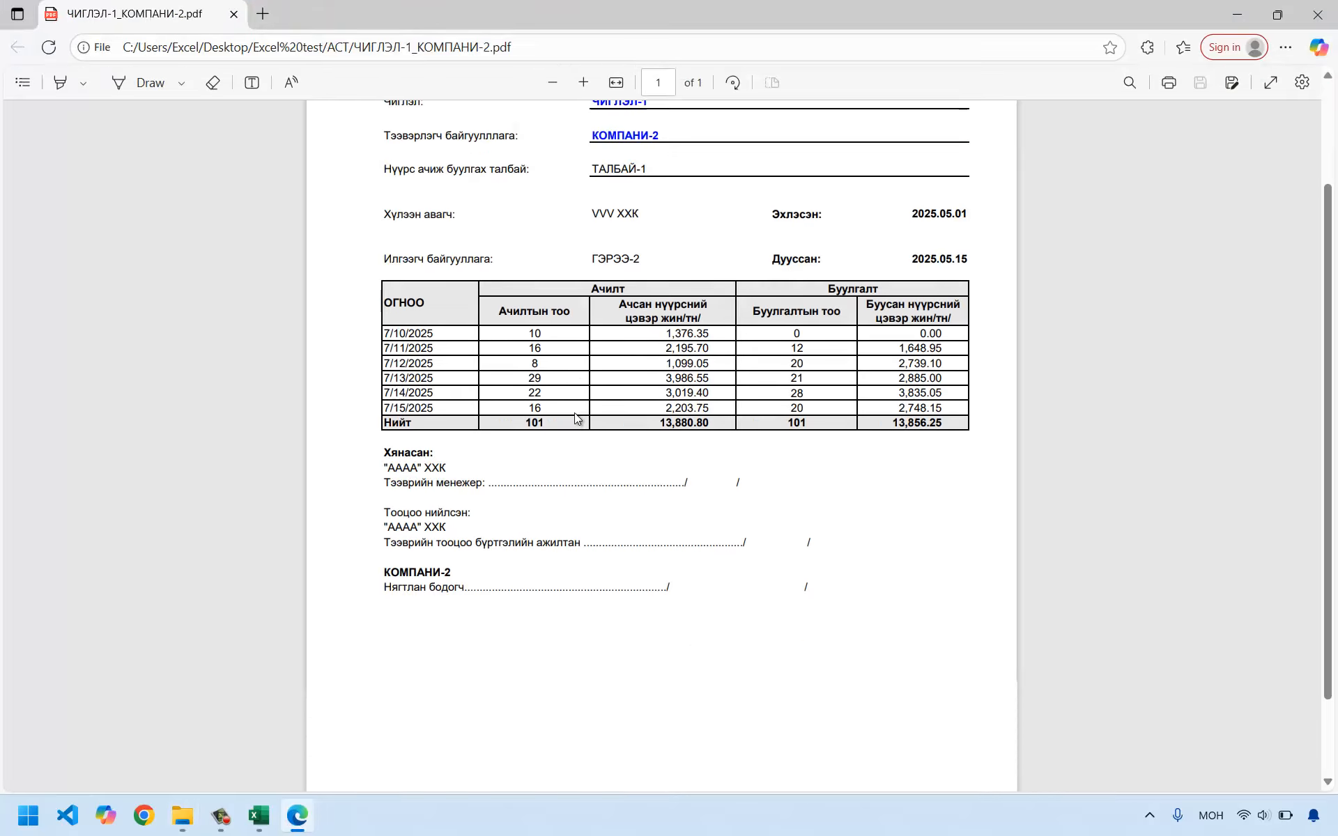
scroll(575, 413, down, 1)
scroll(575, 413, up, 4)
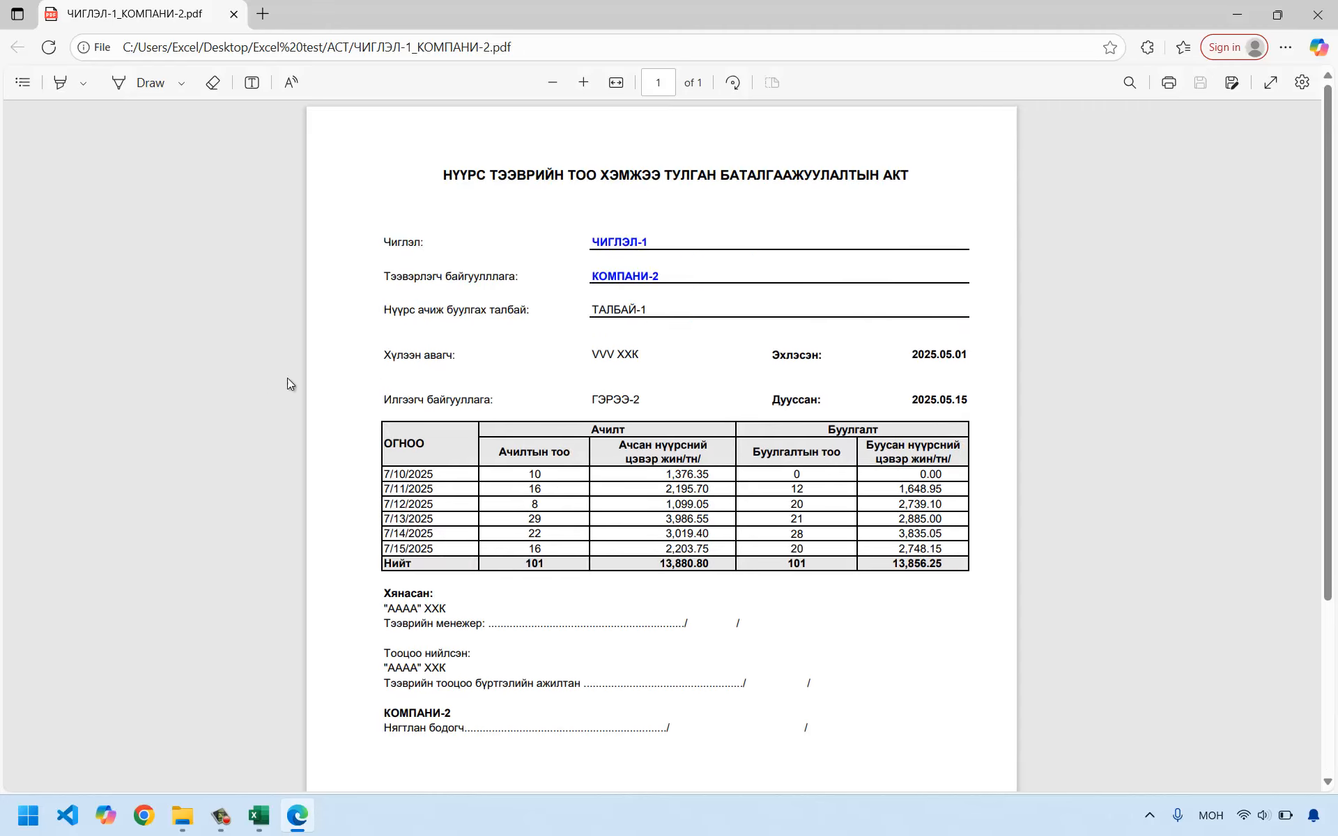
drag(592, 244, 620, 308)
scroll(568, 506, down, 3)
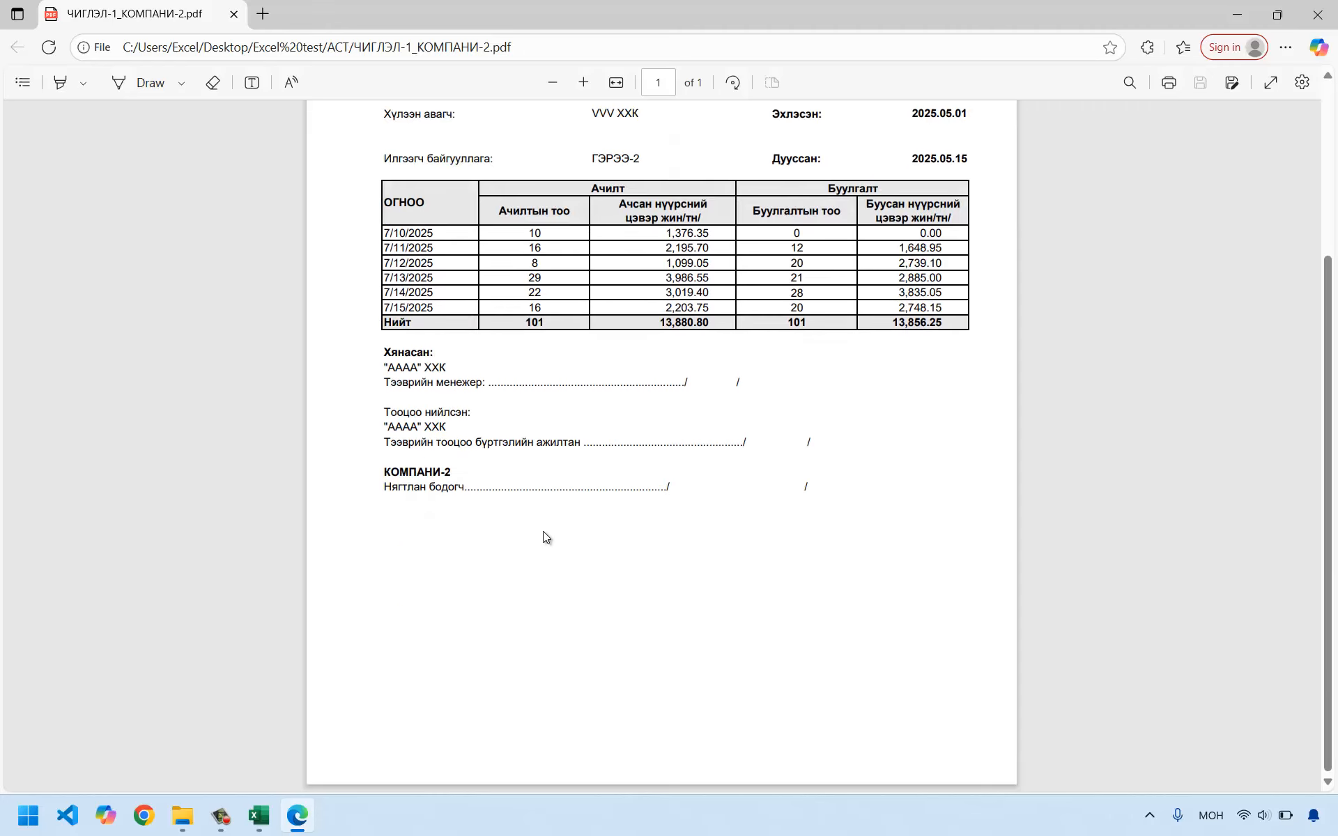
click(1317, 14)
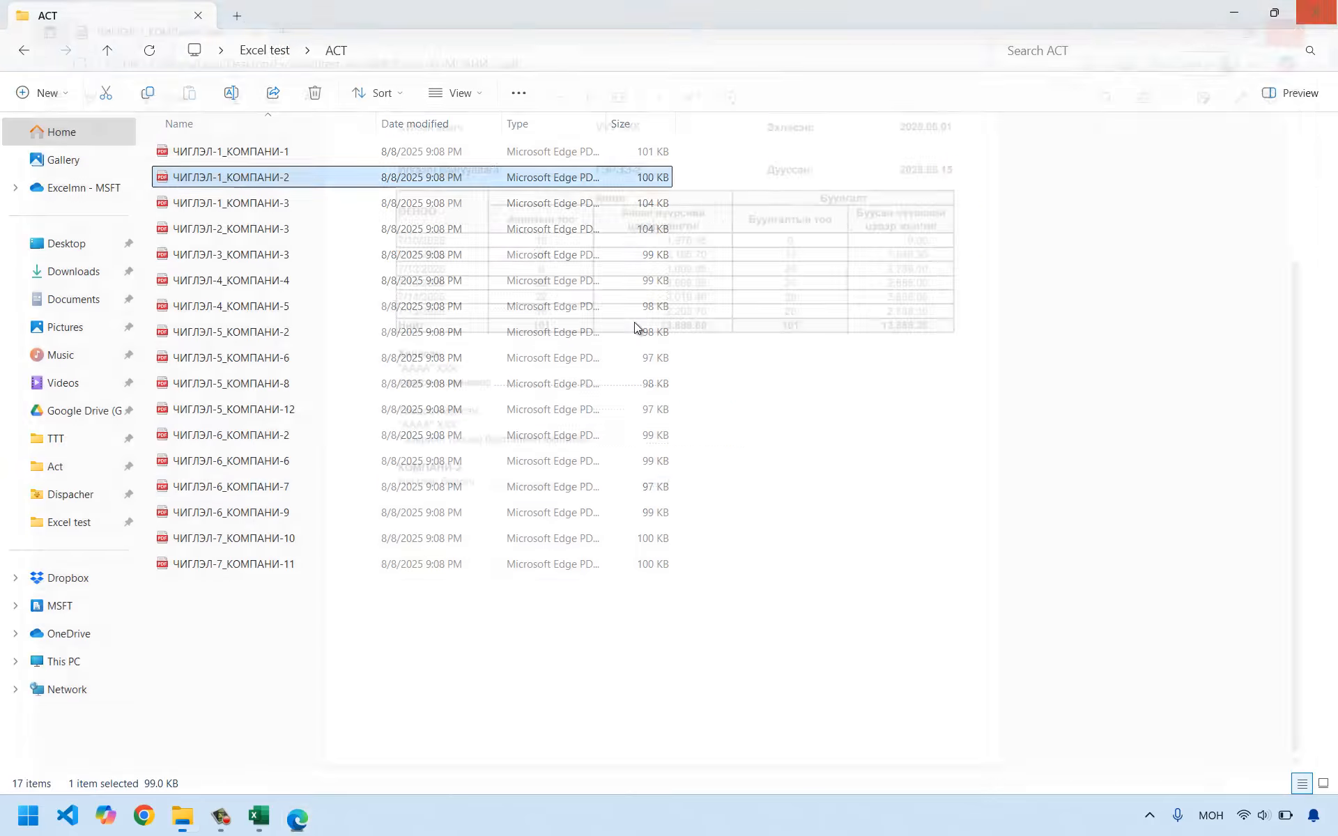
Open the exported PDF ЧИГЛЭЛ-7_КОМПАНИ-11, look through the act, and close it.
double_click(244, 566)
scroll(446, 550, down, 3)
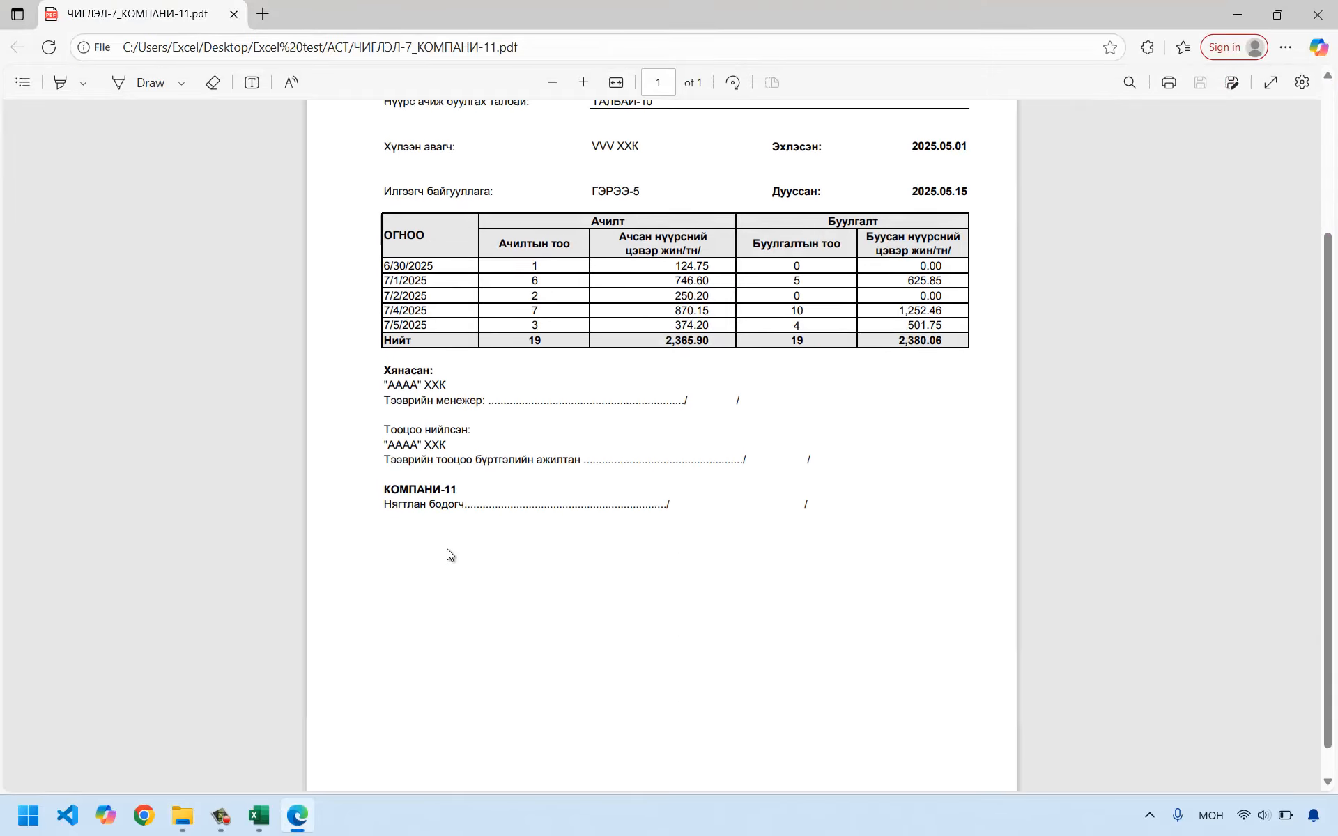
scroll(448, 551, up, 4)
click(1316, 14)
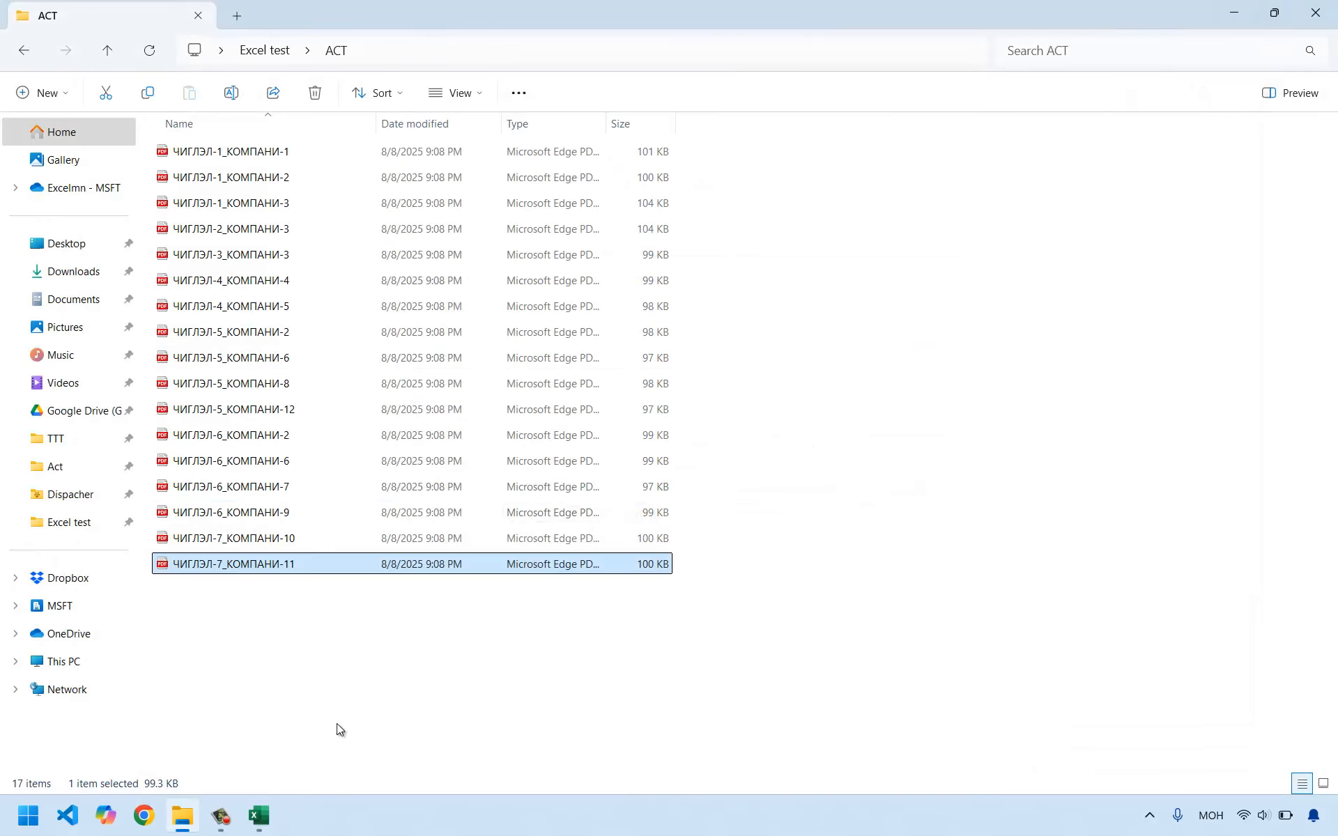
Switch back to the Act workbook in Excel, glance at the Data sheet, and open the Mail sheet.
click(266, 815)
click(284, 751)
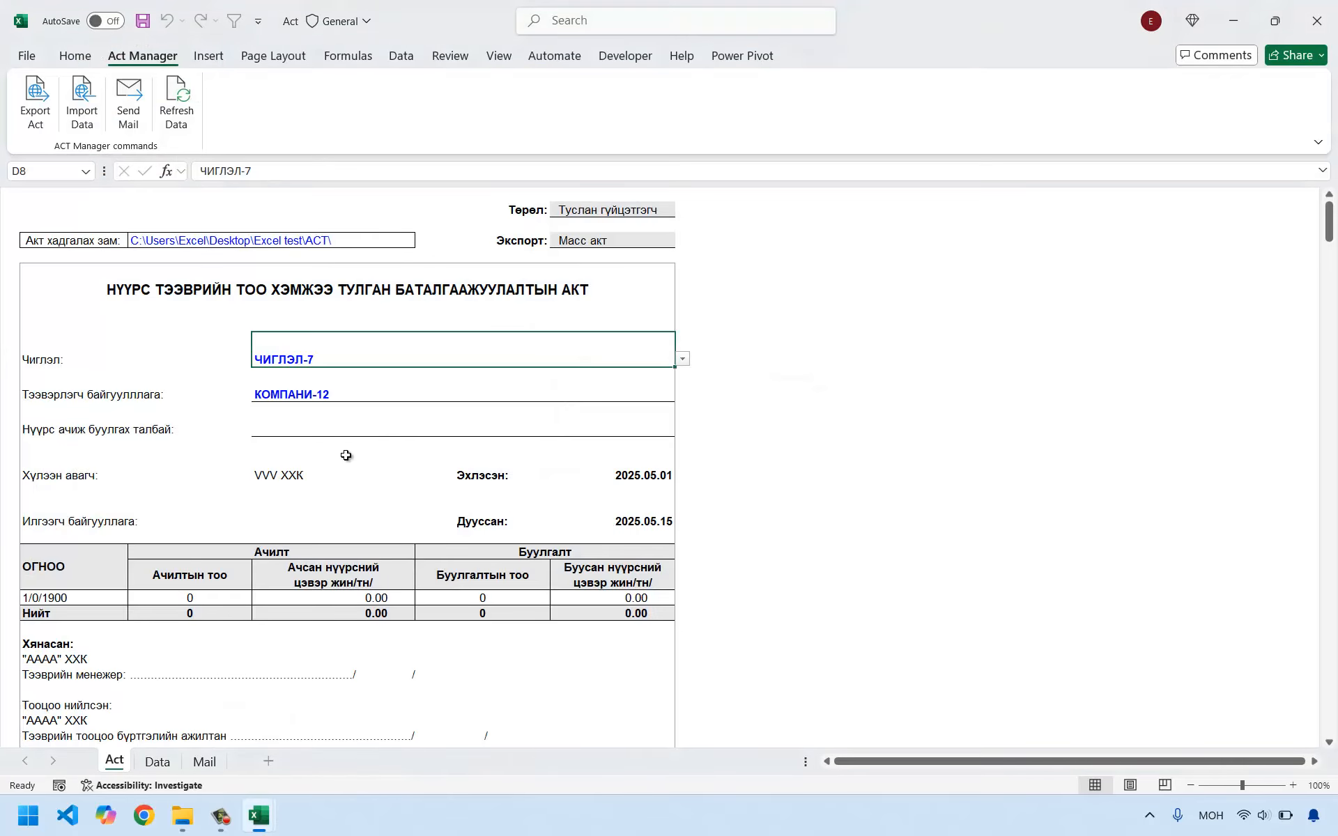
click(157, 762)
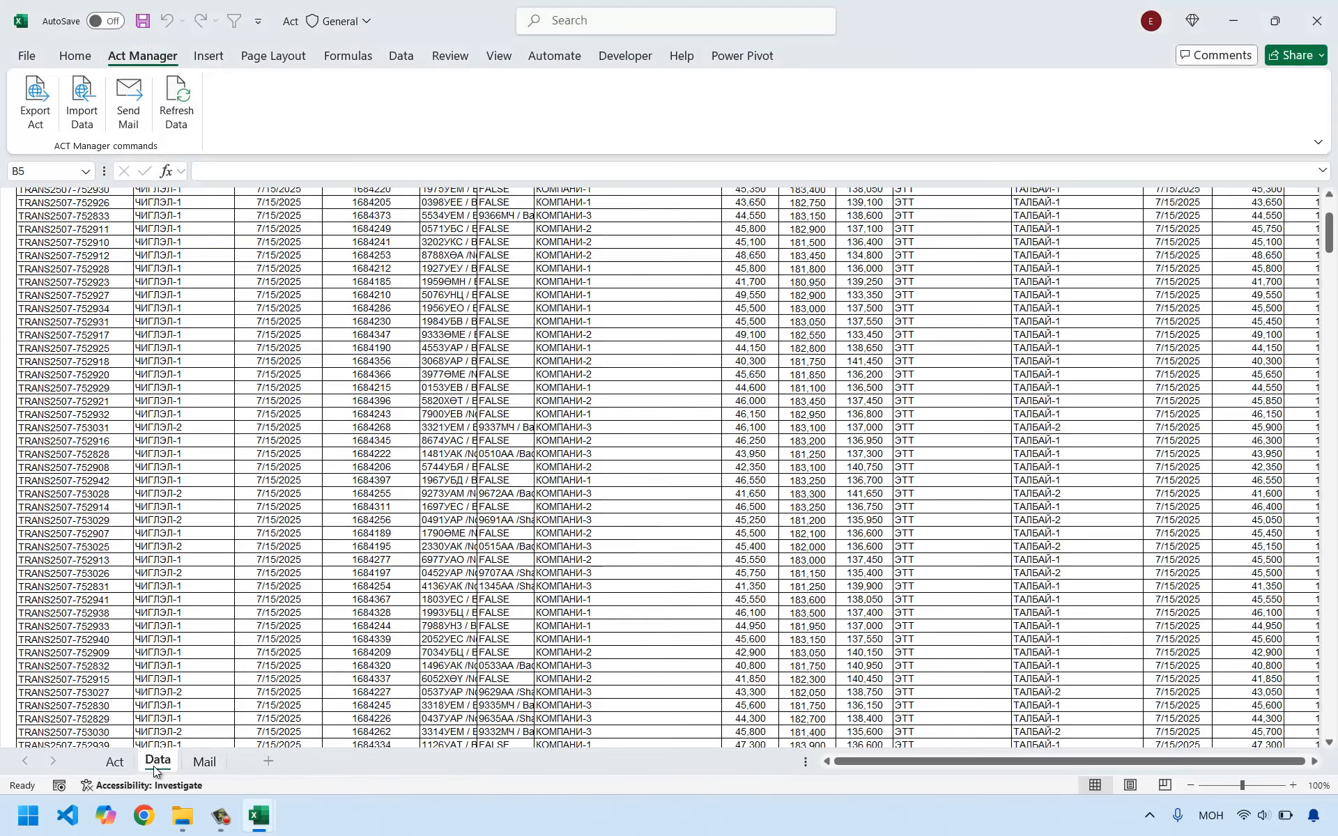
click(119, 762)
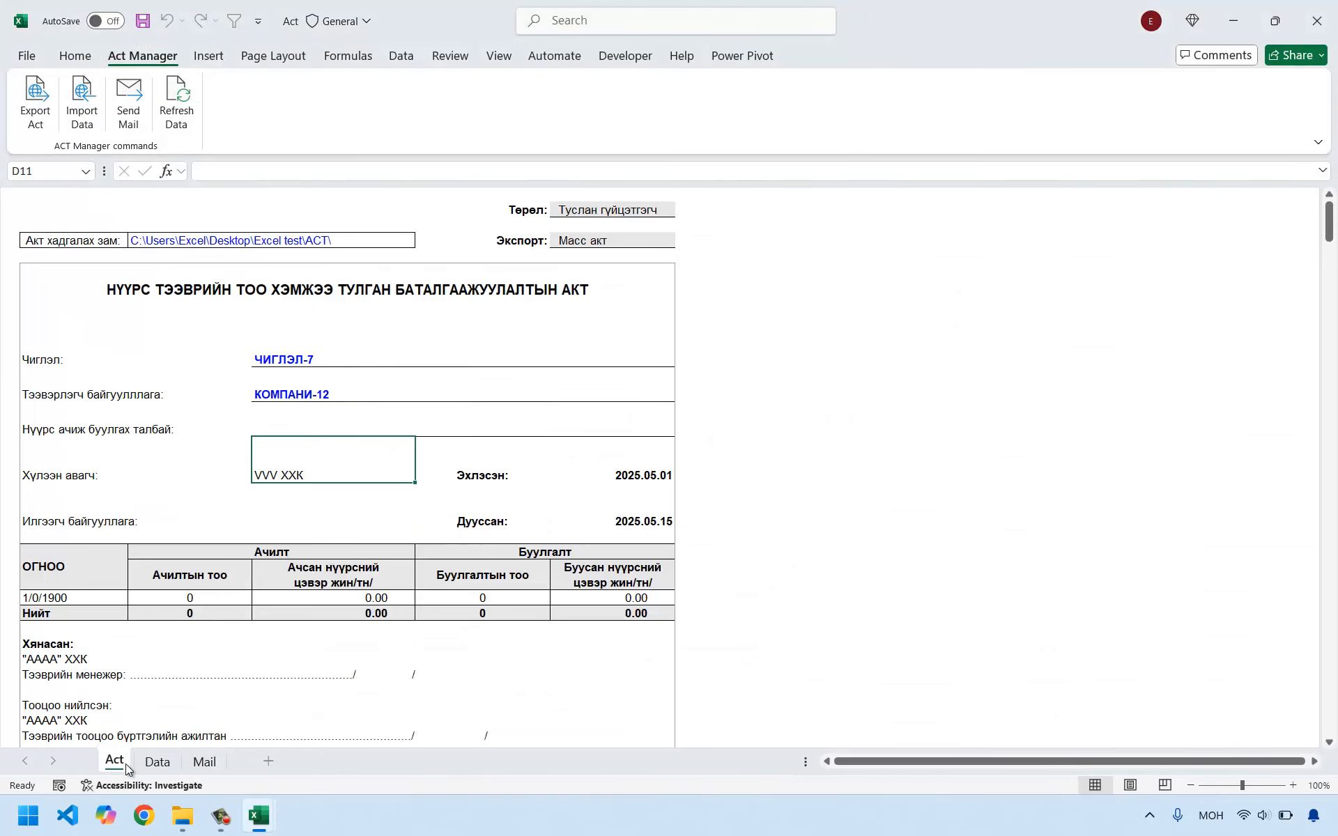
click(209, 759)
click(329, 384)
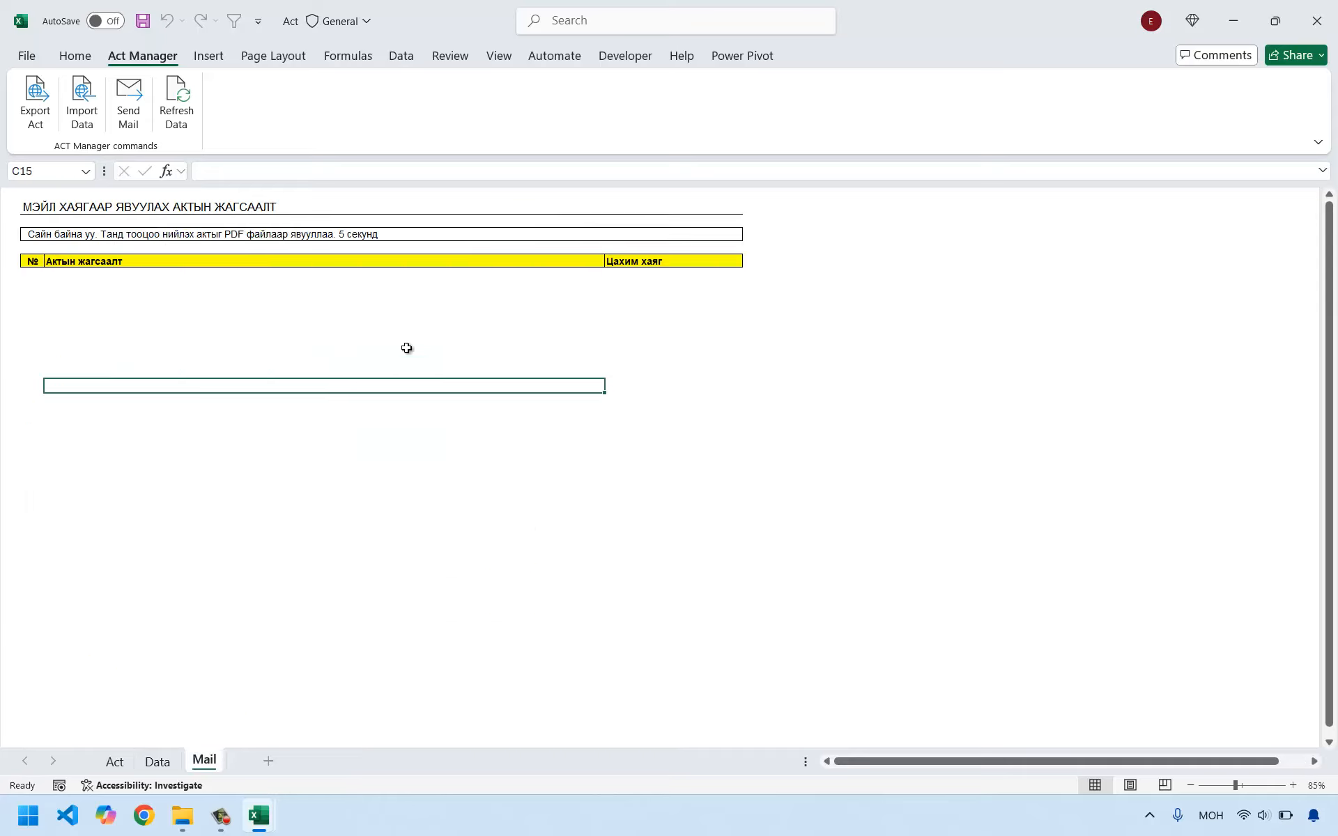
click(233, 302)
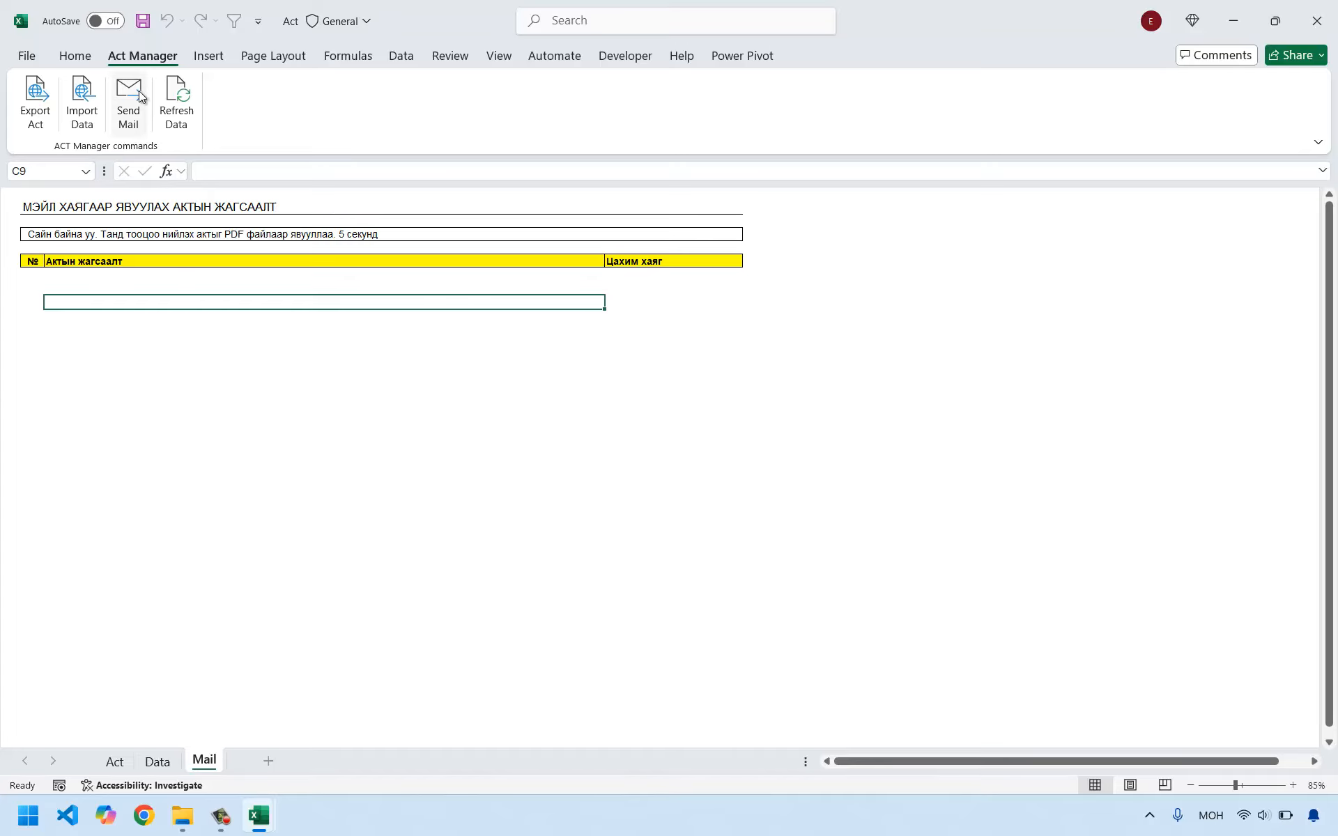
Refresh the Mail sheet with Act Manager to list the exported act PDFs, and look over the file paths.
click(177, 97)
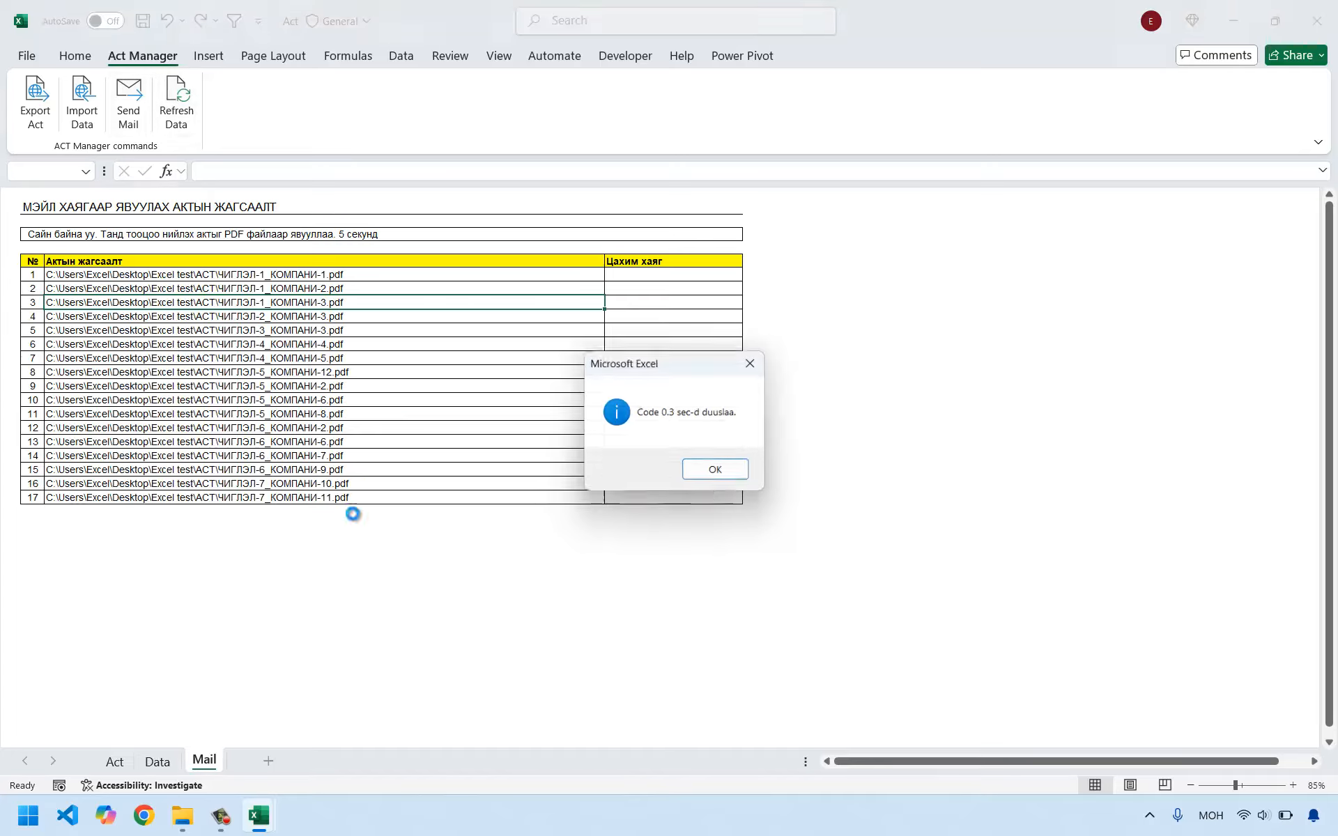
click(717, 471)
drag(91, 275, 131, 496)
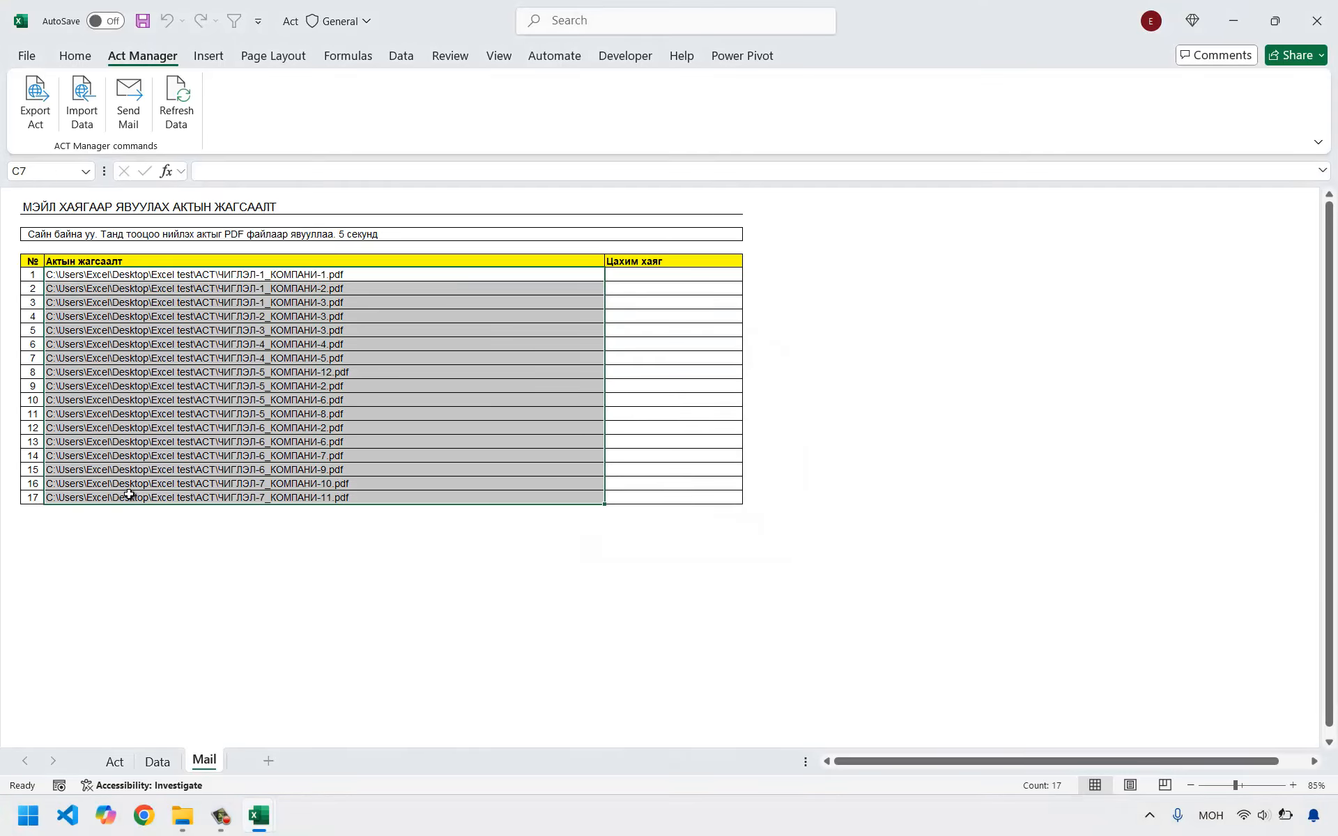
drag(306, 286, 305, 441)
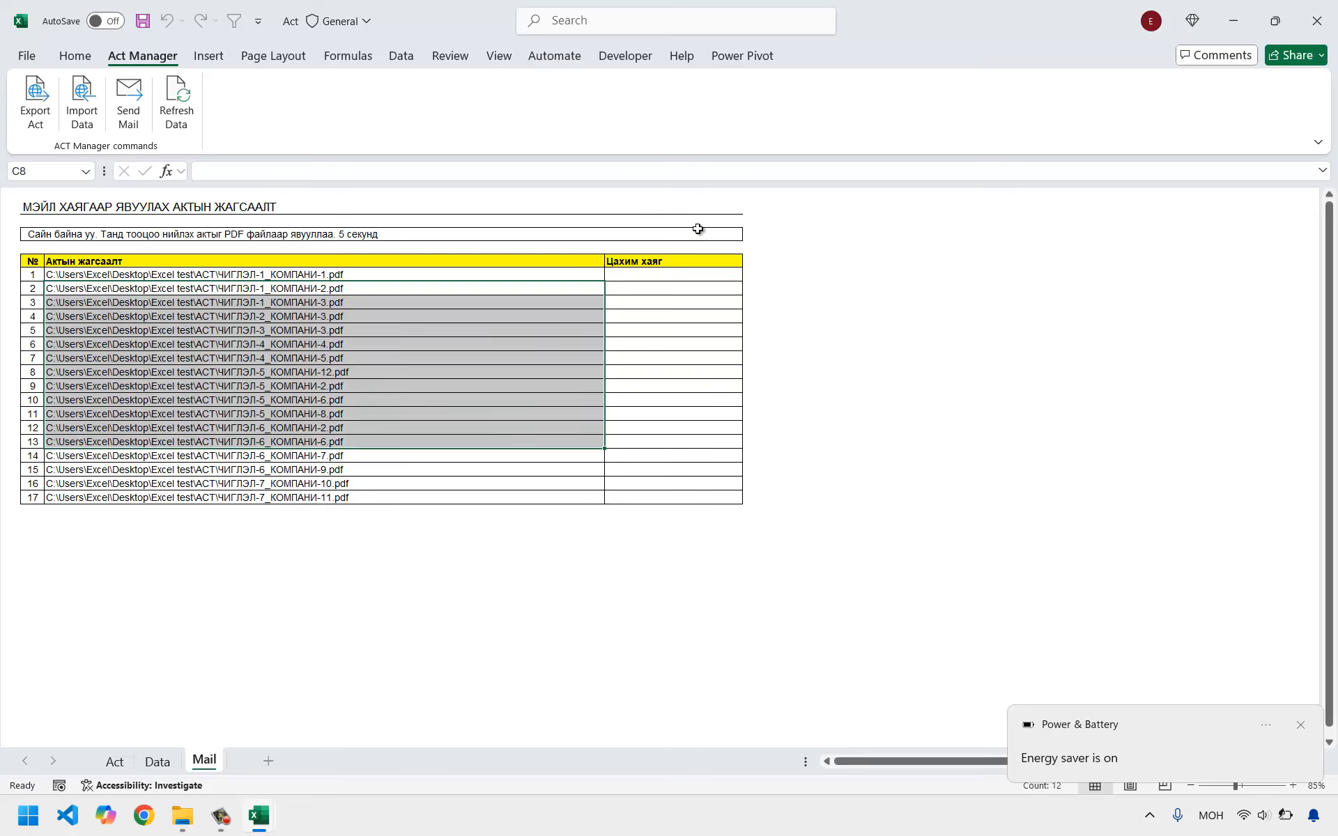
Enter the recipient's e-mail address (Цахим хаяг) for the first act, ЧИГЛЭЛ-1_КОМПАНИ-1.pdf.
click(660, 276)
text(уч)
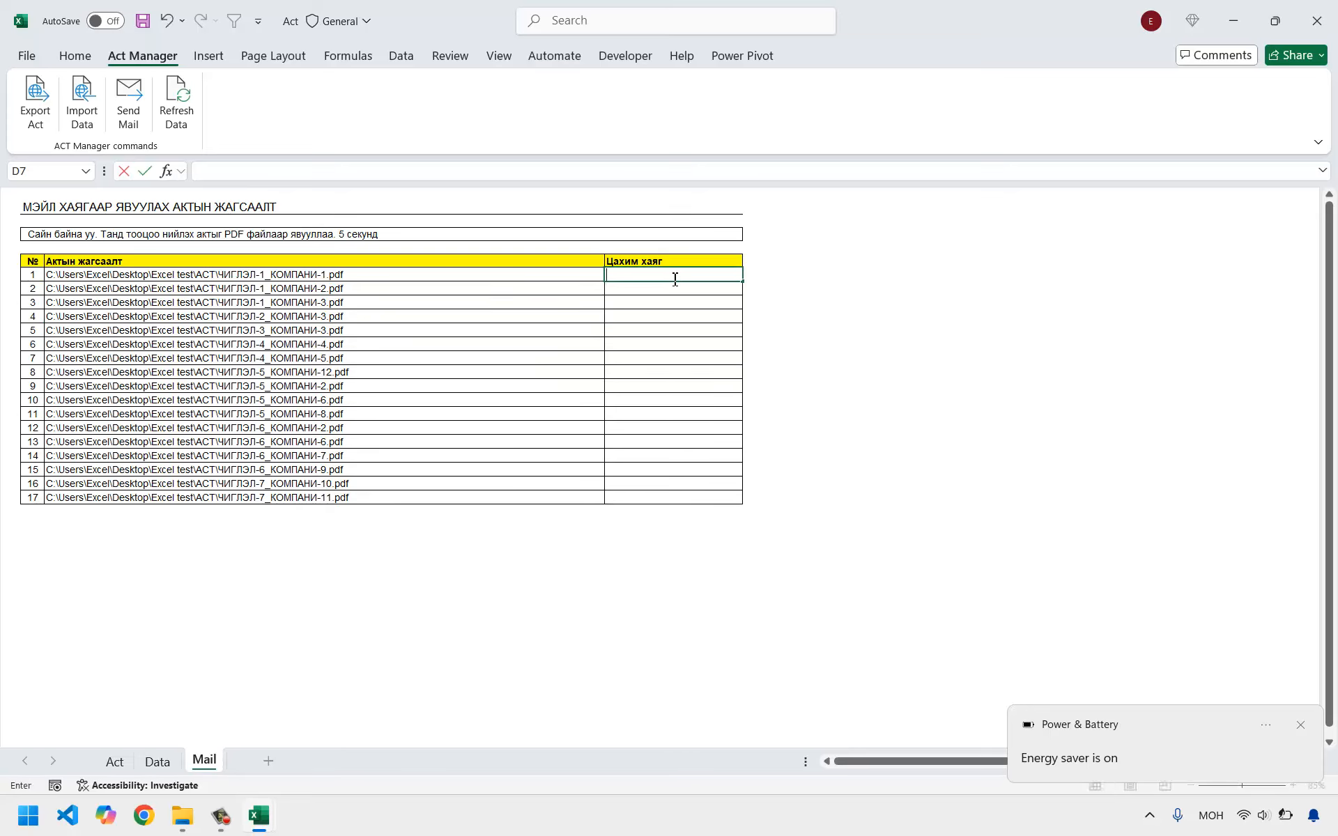
key(alt+shift)
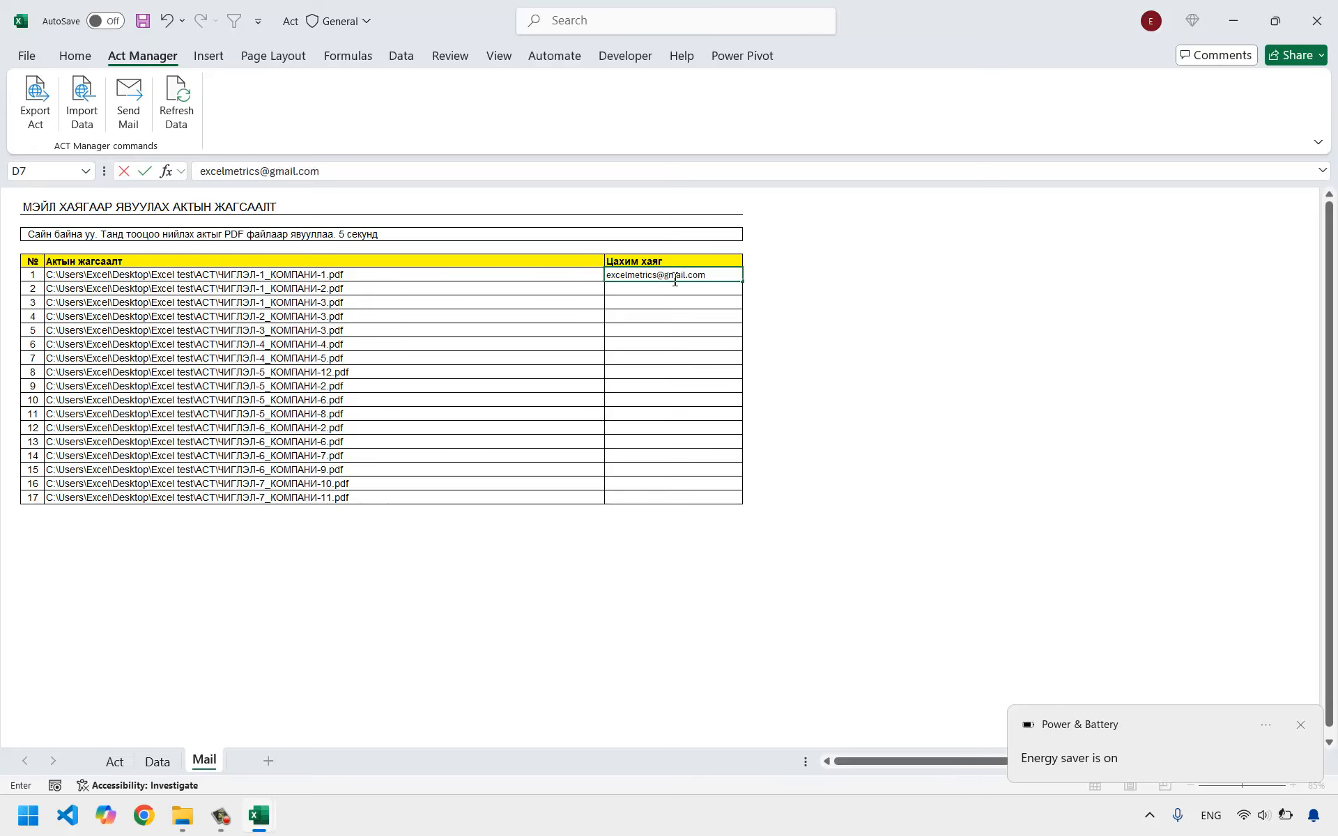
key(ctrl+Return)
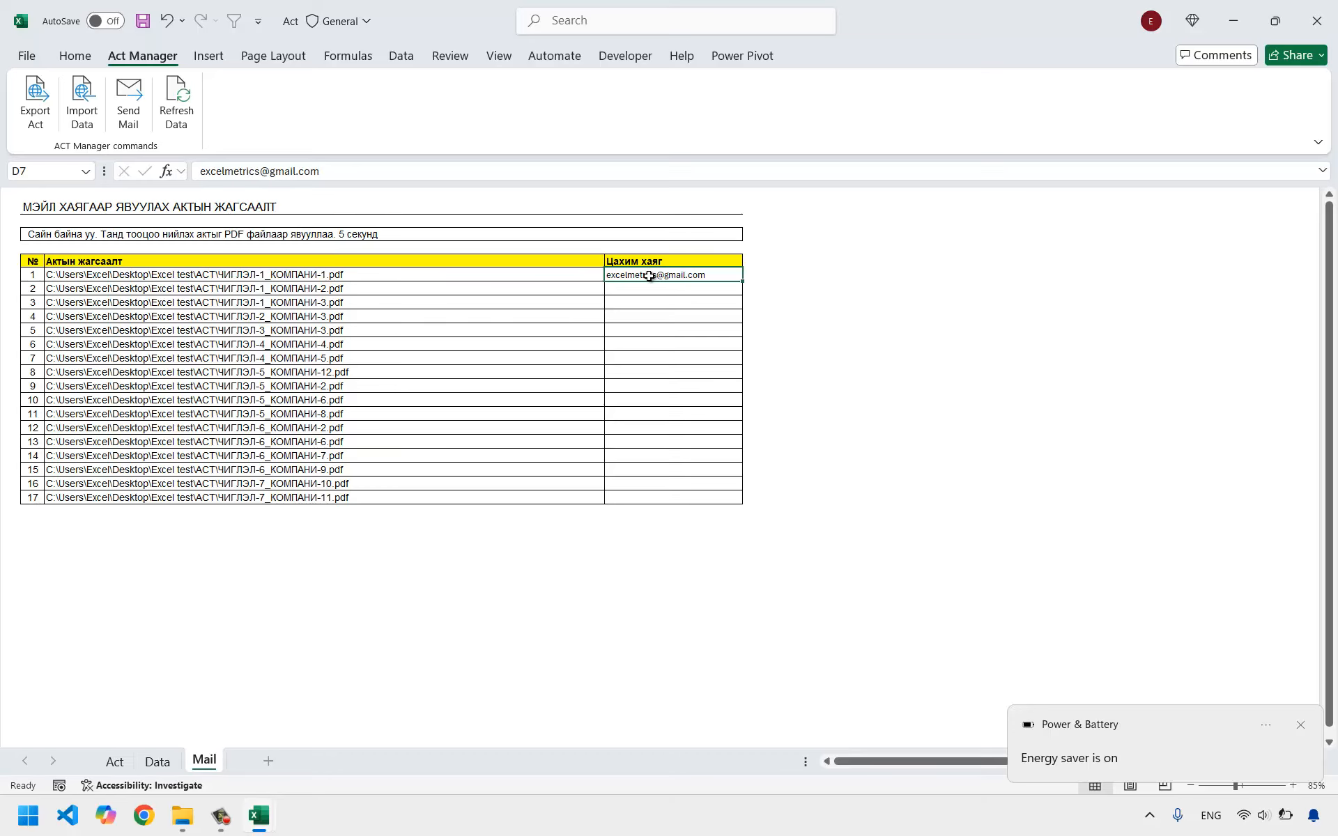
Copy the first act's e-mail address into the Цахим хаяг cells of acts 2 through 17.
key(ctrl+c)
drag(630, 286, 657, 496)
key(ctrl+v)
click(642, 331)
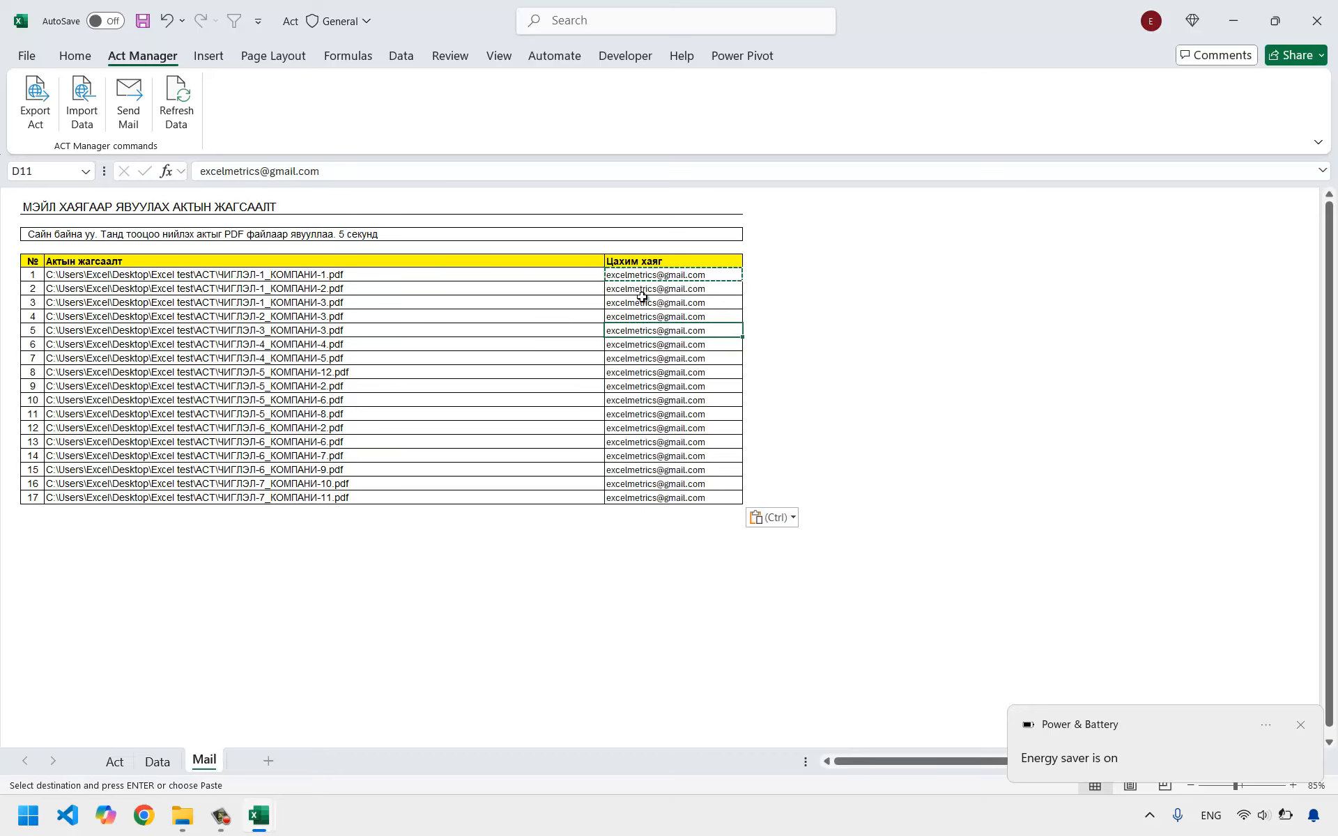
Look over the e-mail addresses in the Цахим хаяг column against the act PDFs they belong to.
click(608, 287)
drag(170, 292, 642, 291)
click(640, 300)
click(636, 316)
click(648, 401)
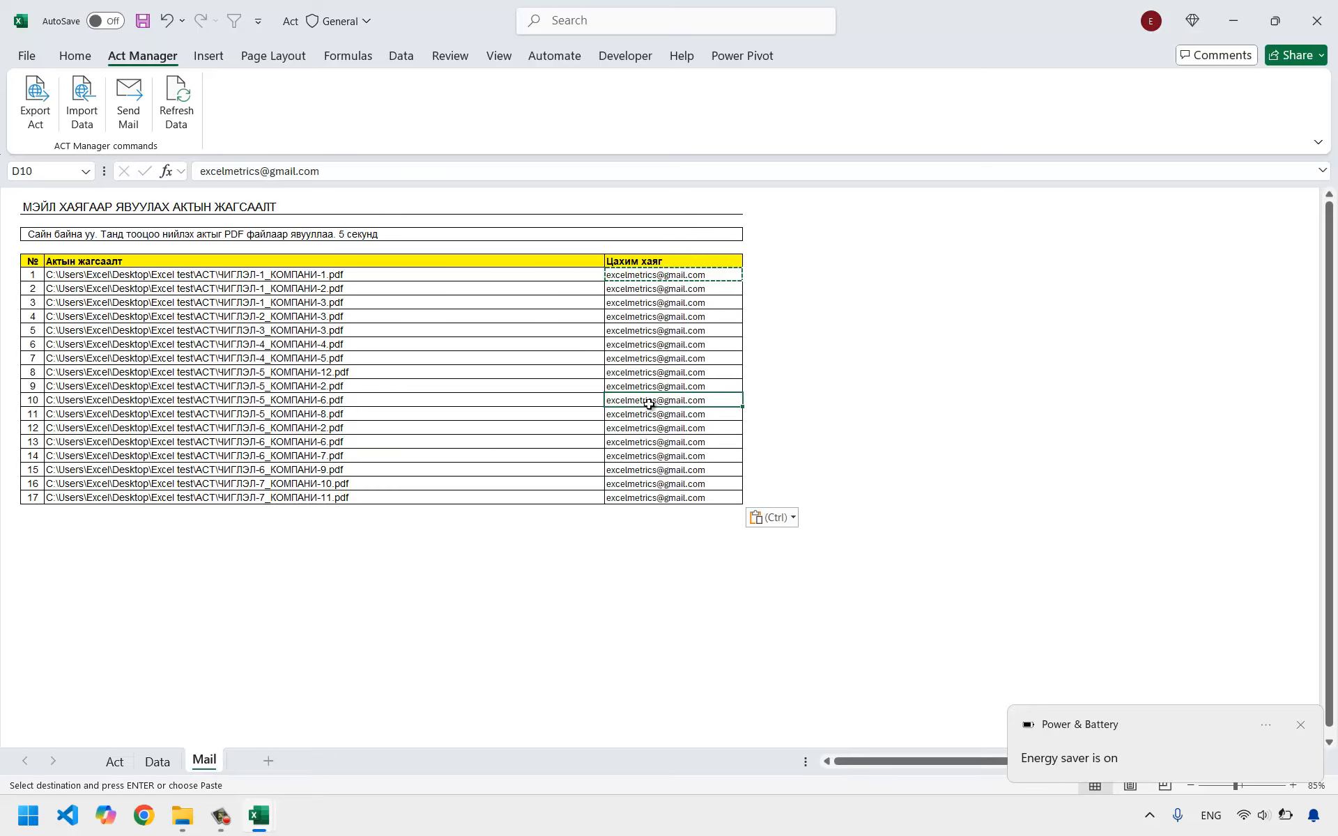
click(651, 443)
click(651, 495)
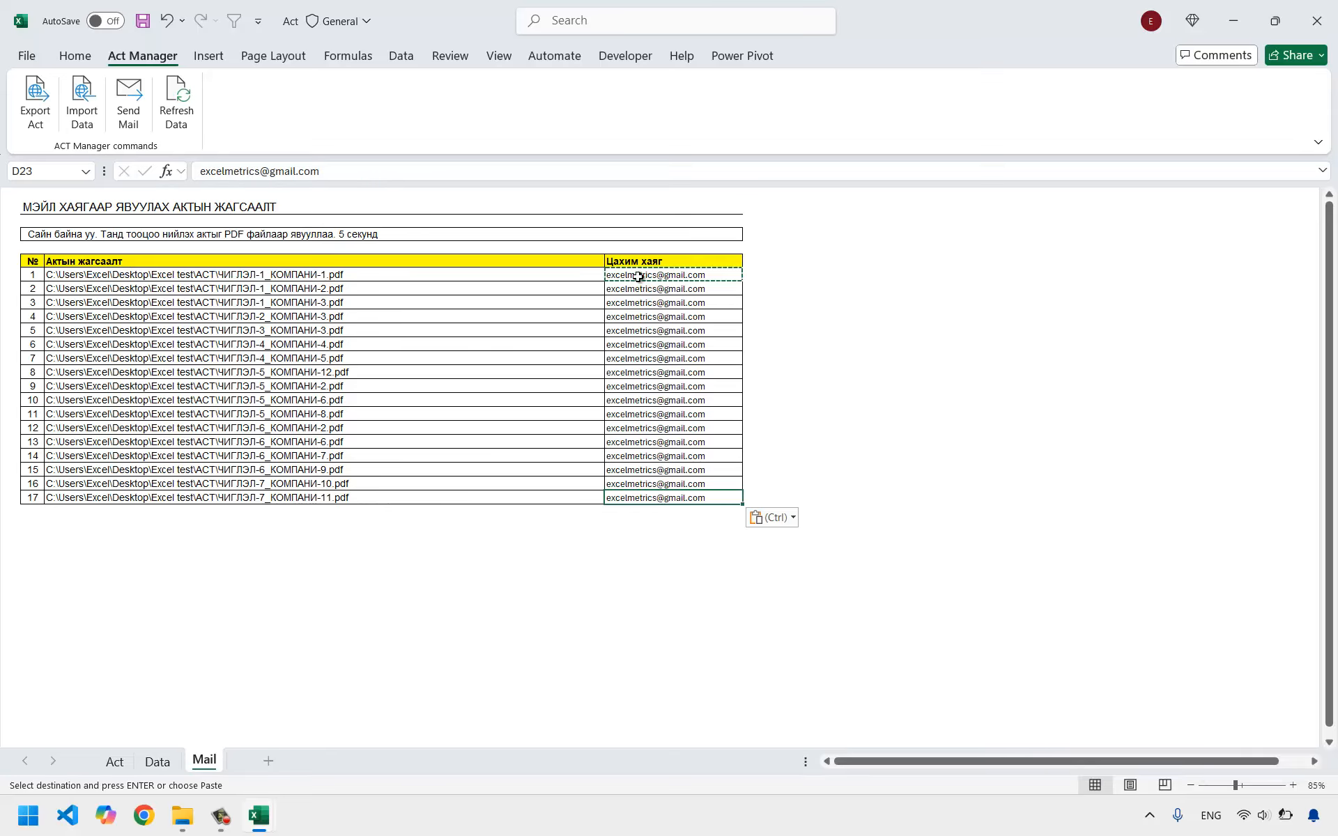
drag(646, 273, 636, 496)
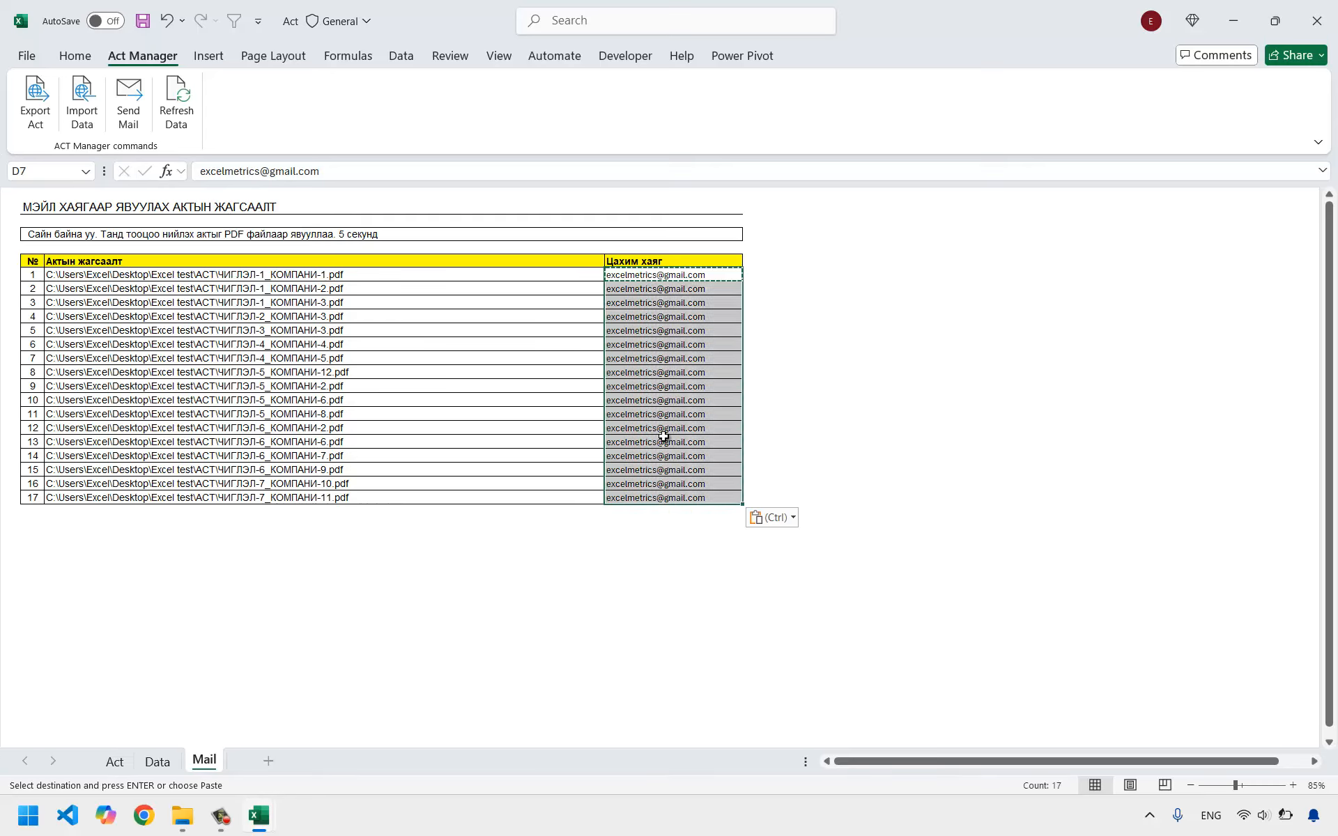
drag(302, 286, 645, 441)
click(653, 373)
click(369, 400)
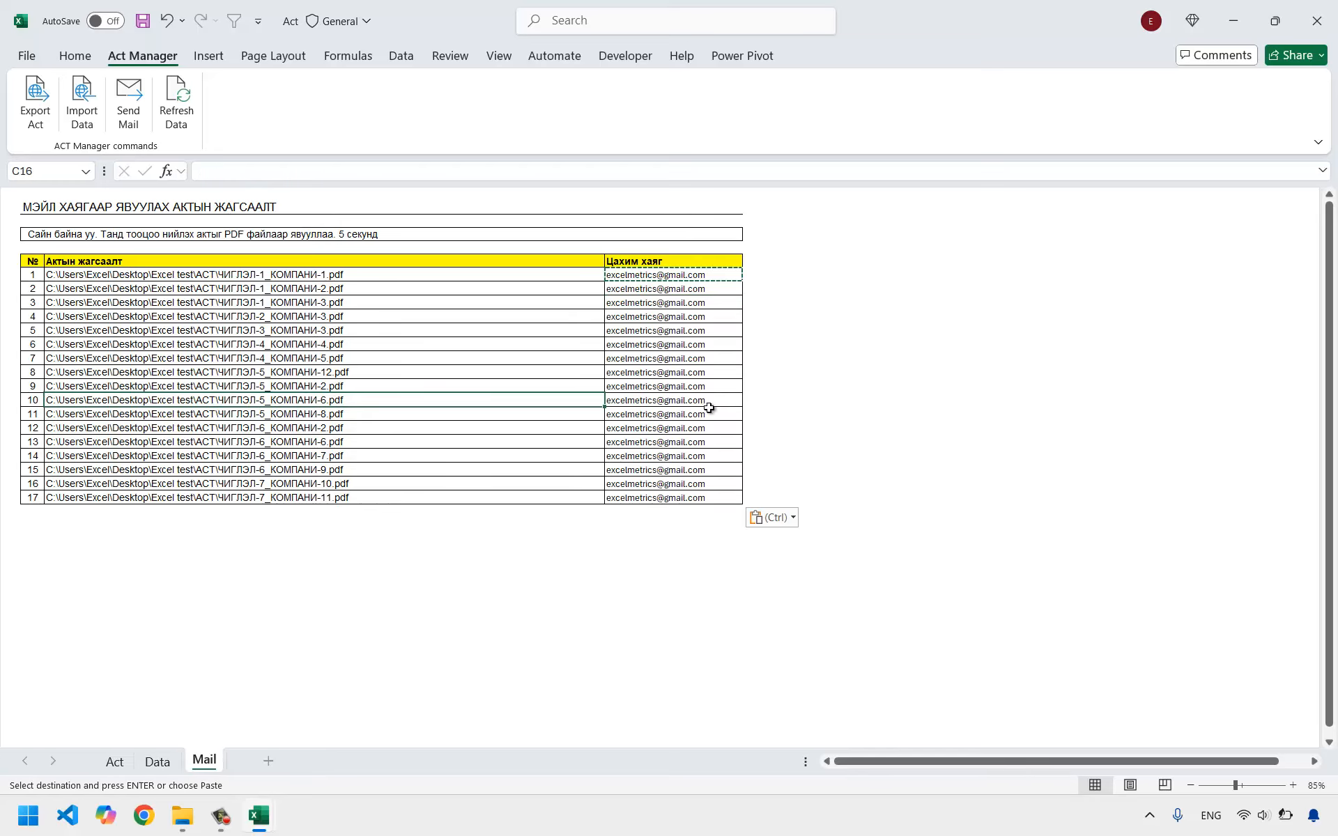
click(705, 412)
click(644, 468)
click(647, 495)
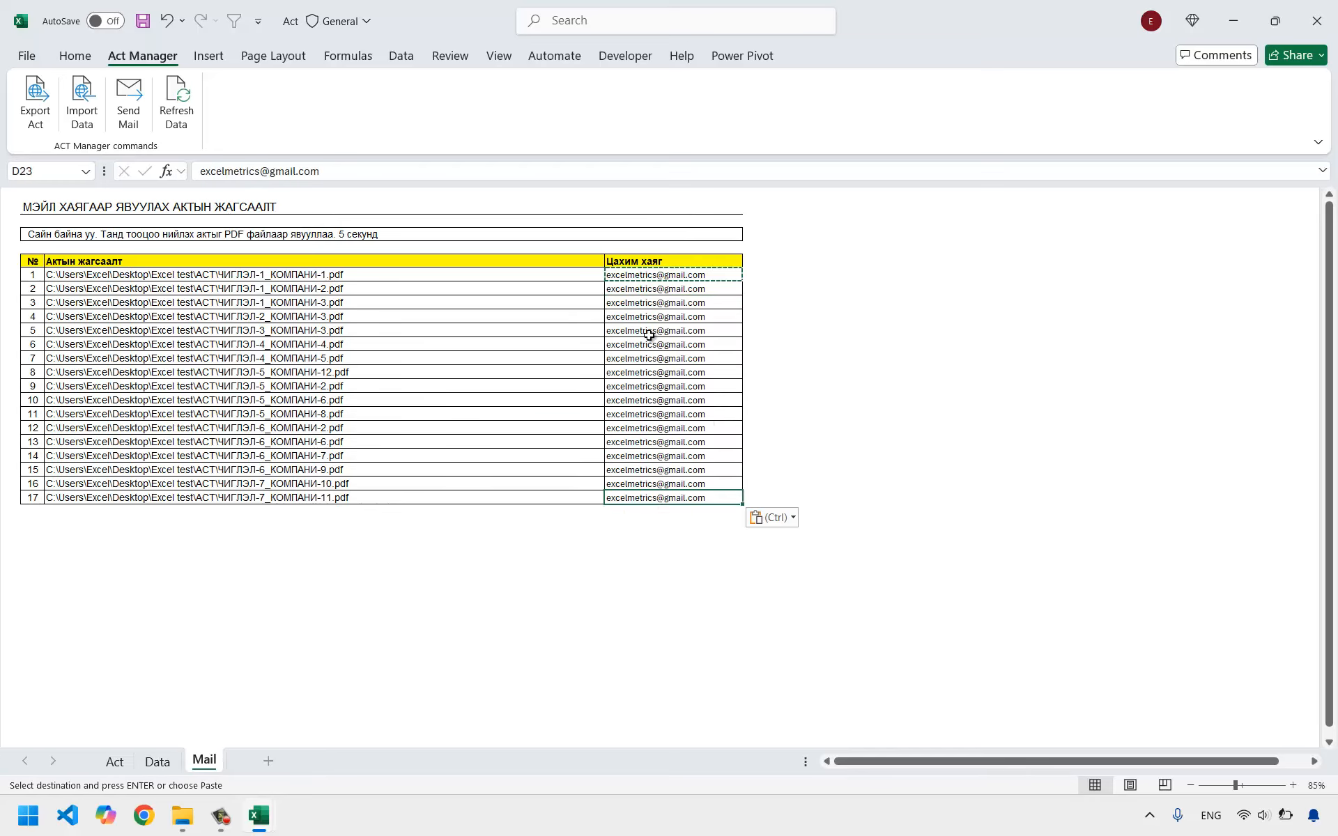
click(648, 337)
click(272, 589)
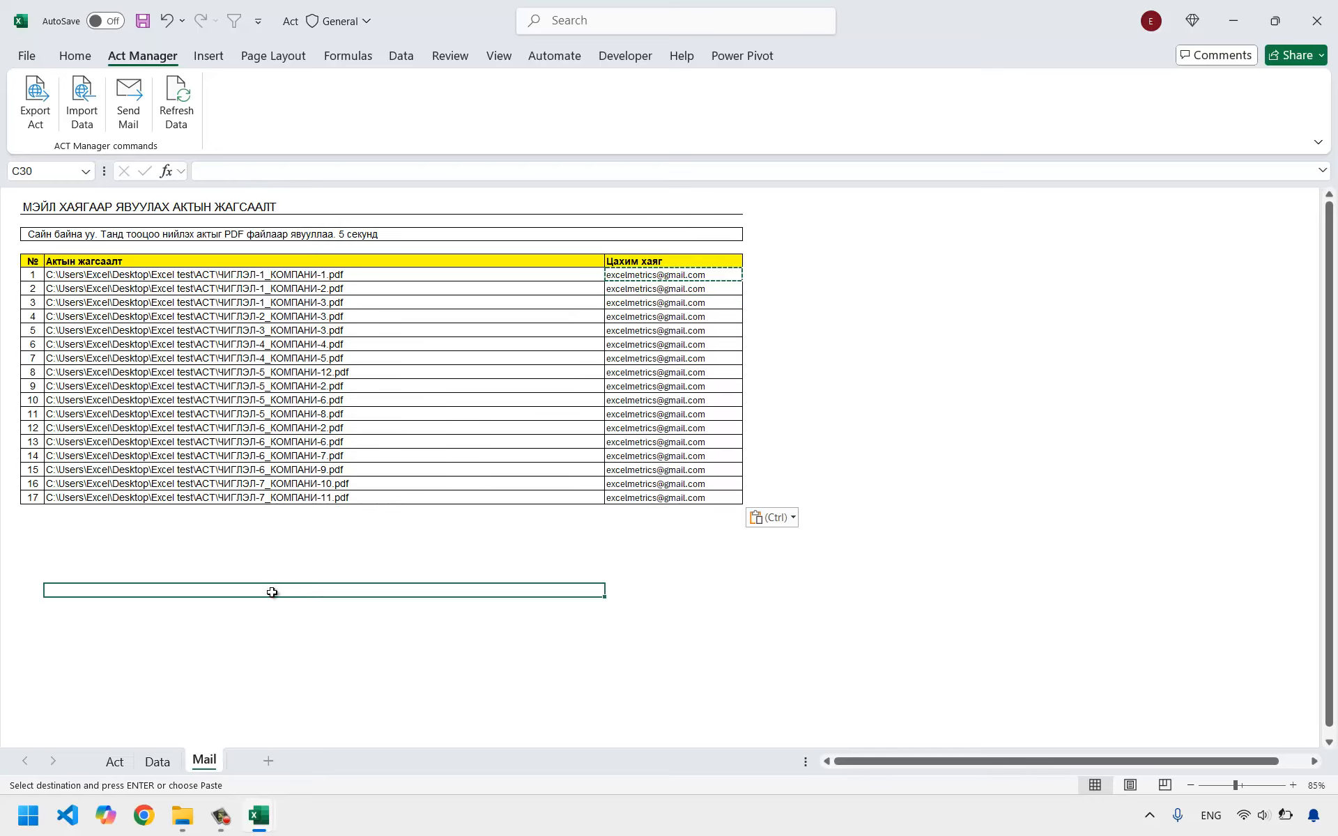
Remove "5 секунд" from the end of the mail message text above the act list.
click(60, 232)
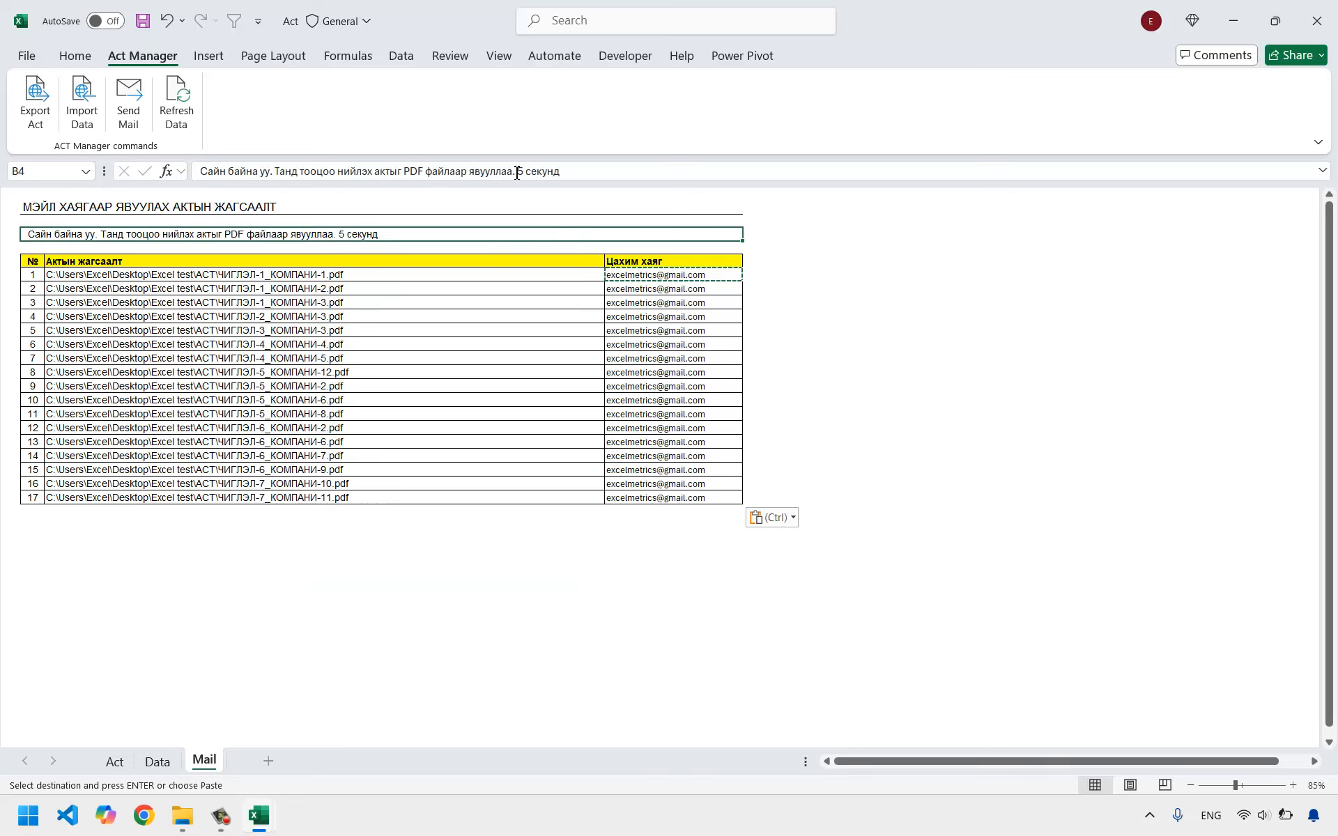
drag(516, 172, 779, 173)
key(BackSpace)
key(Return)
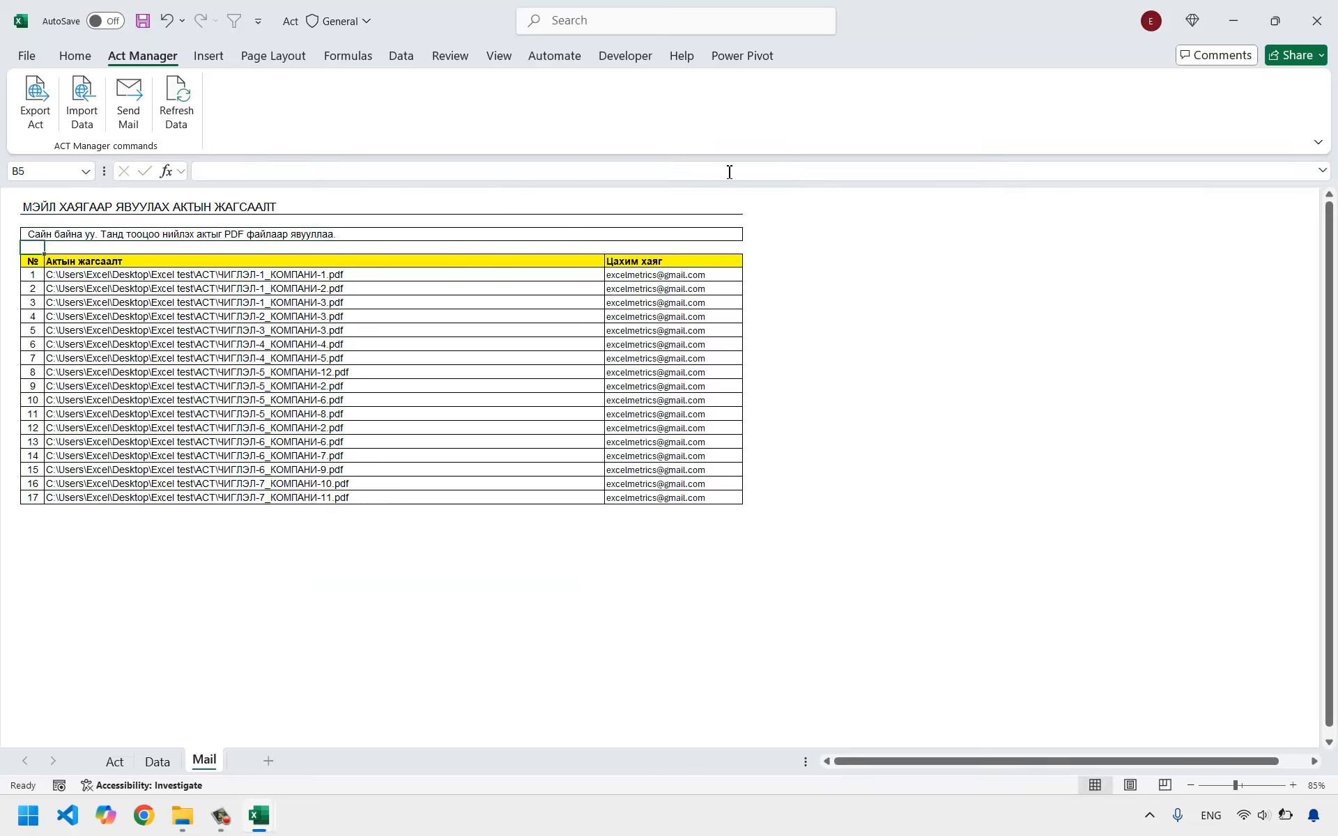
Review the mail message text and the numbered list of act PDFs on the Mail sheet.
click(65, 278)
click(52, 240)
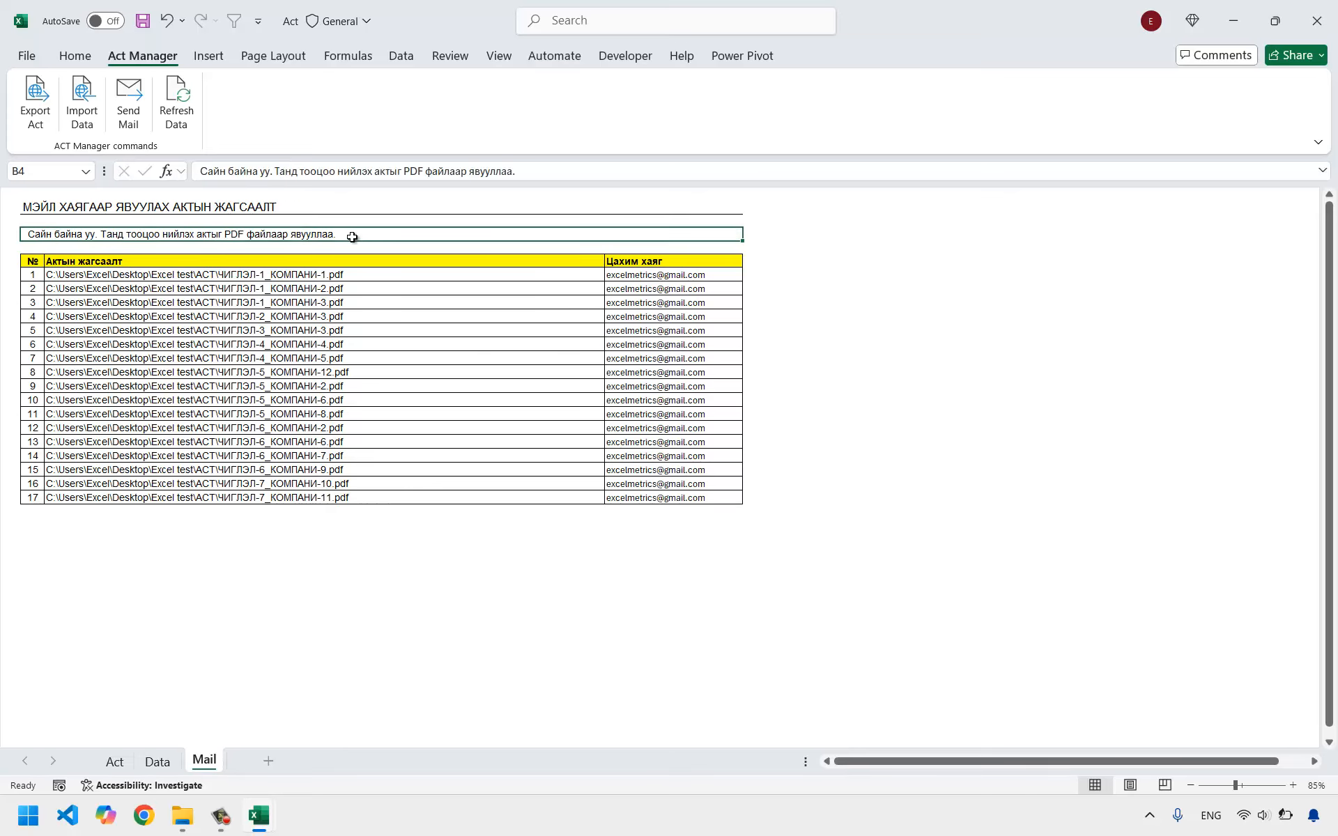
click(356, 319)
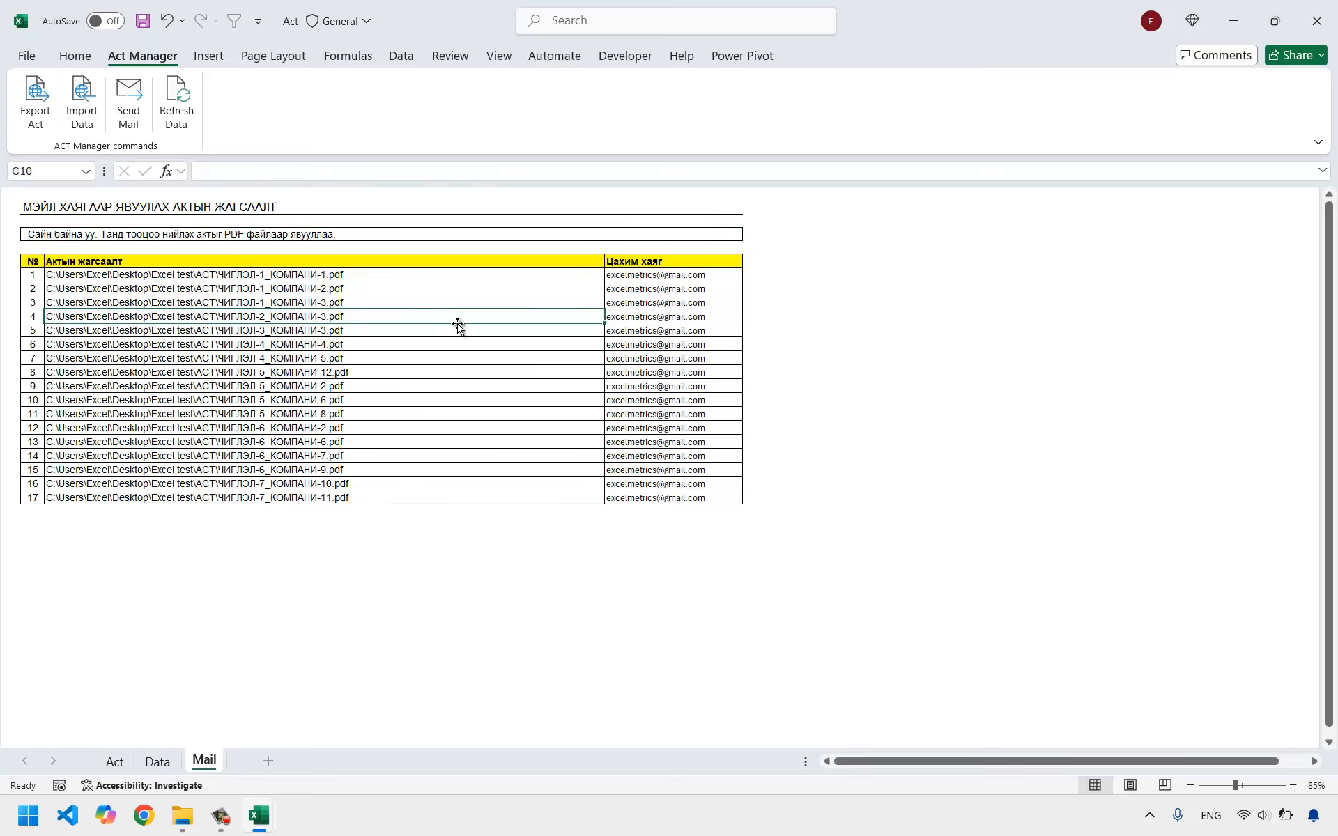
click(211, 222)
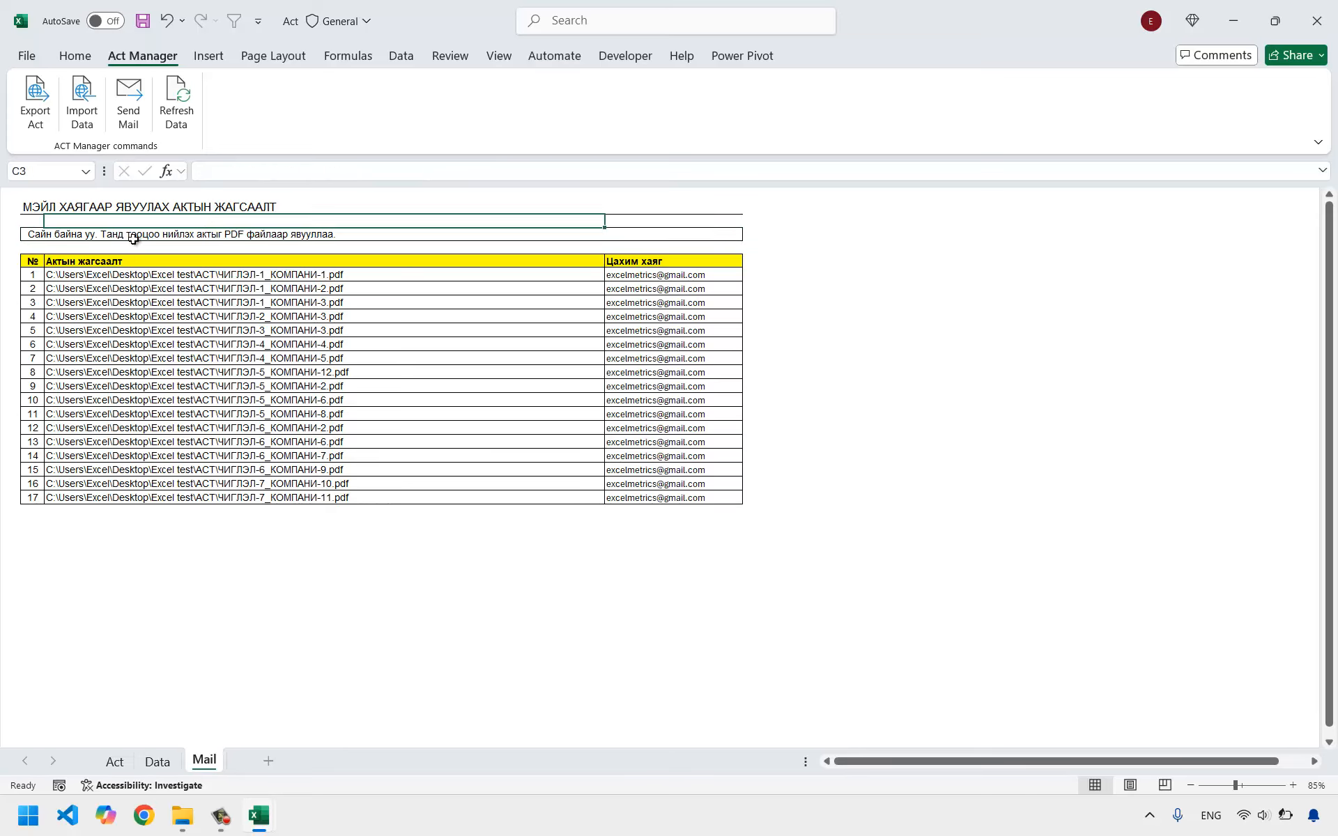
click(38, 235)
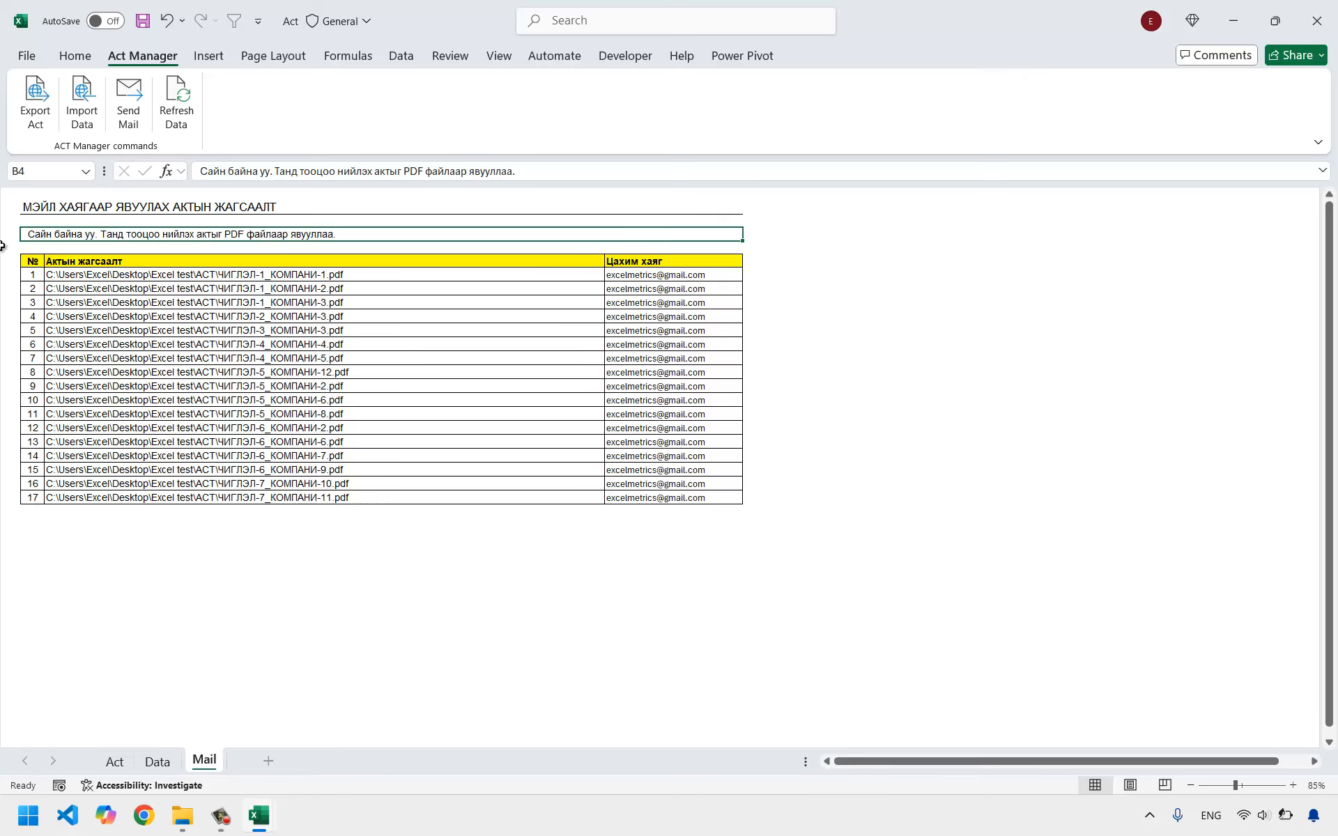
drag(32, 275, 145, 509)
click(375, 629)
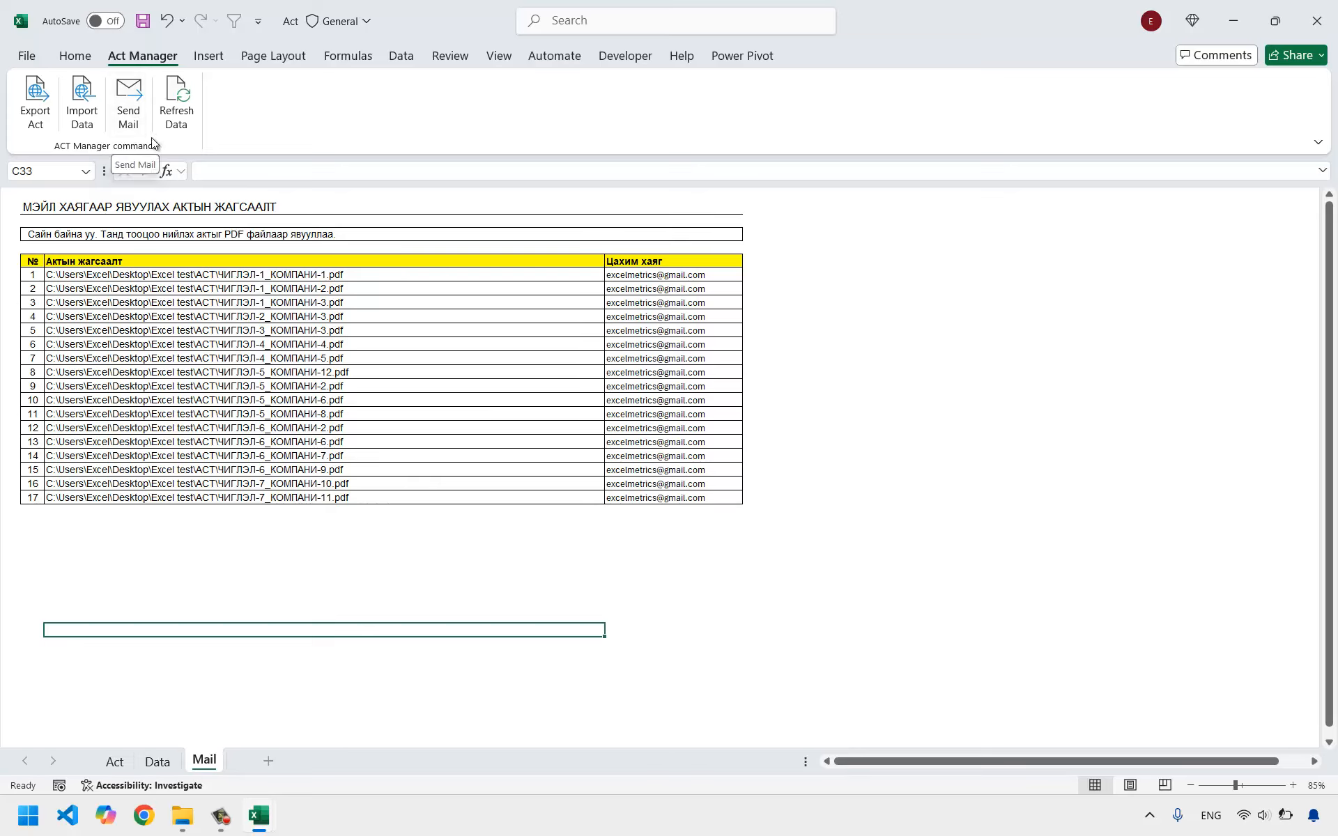
Send all listed act PDFs by e-mail with Act Manager's Send Mail command and dismiss the completion message.
click(129, 102)
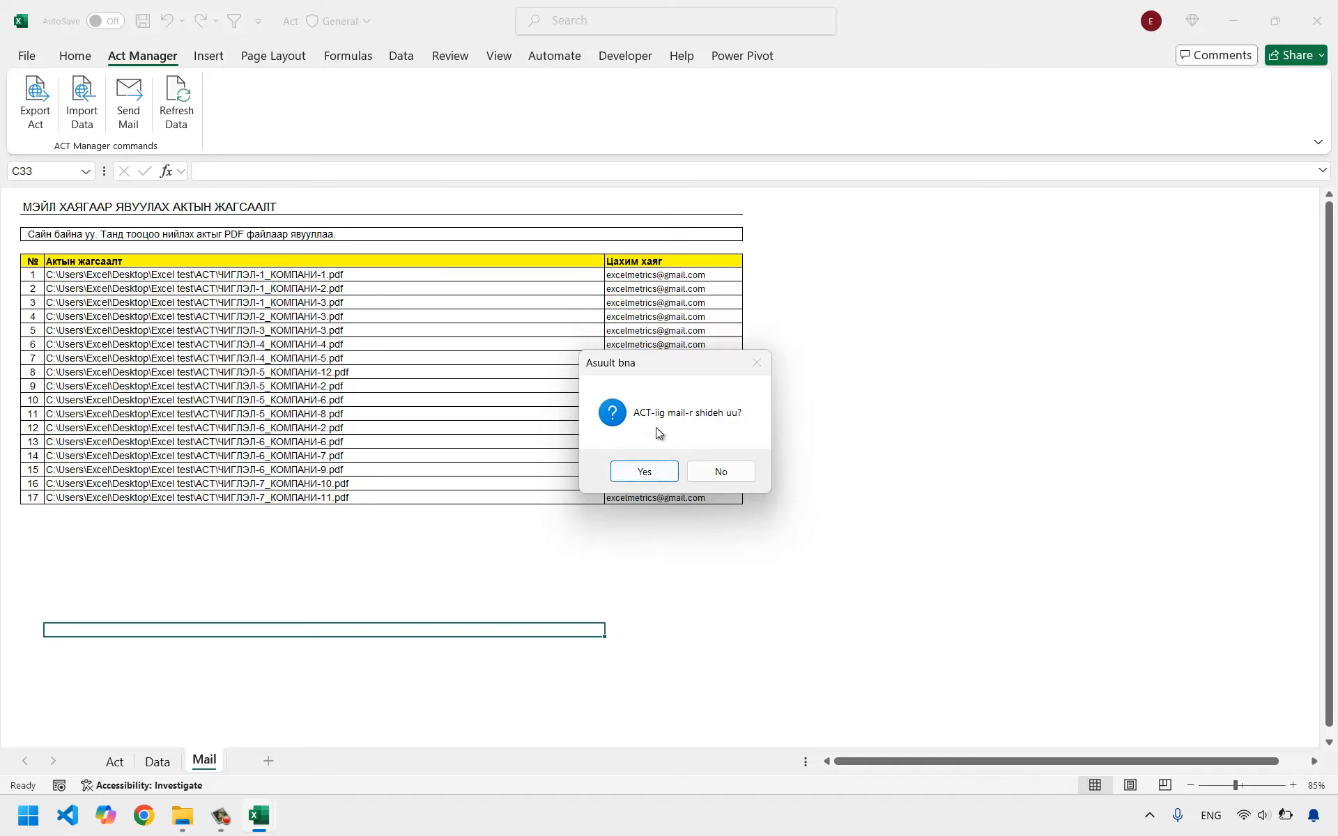
click(644, 473)
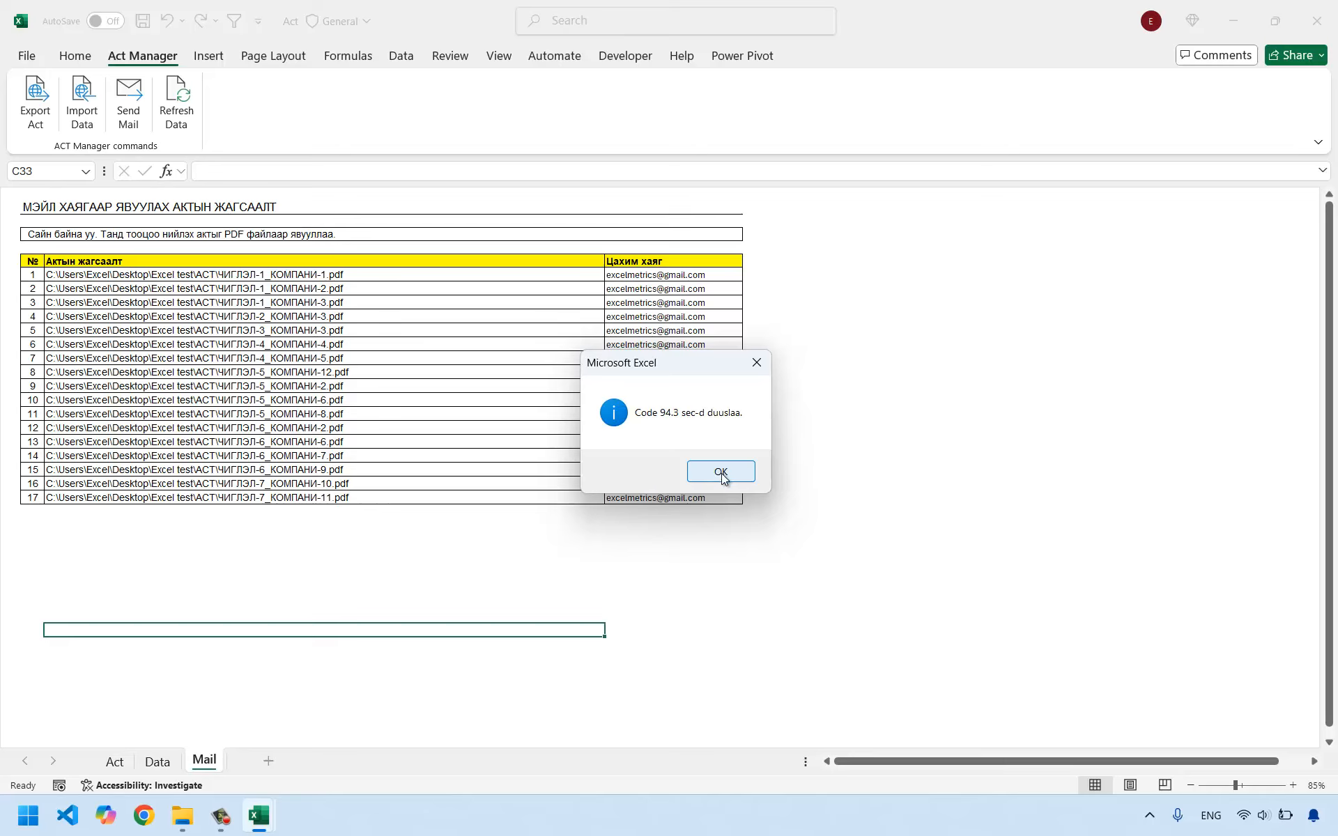
click(723, 471)
click(765, 439)
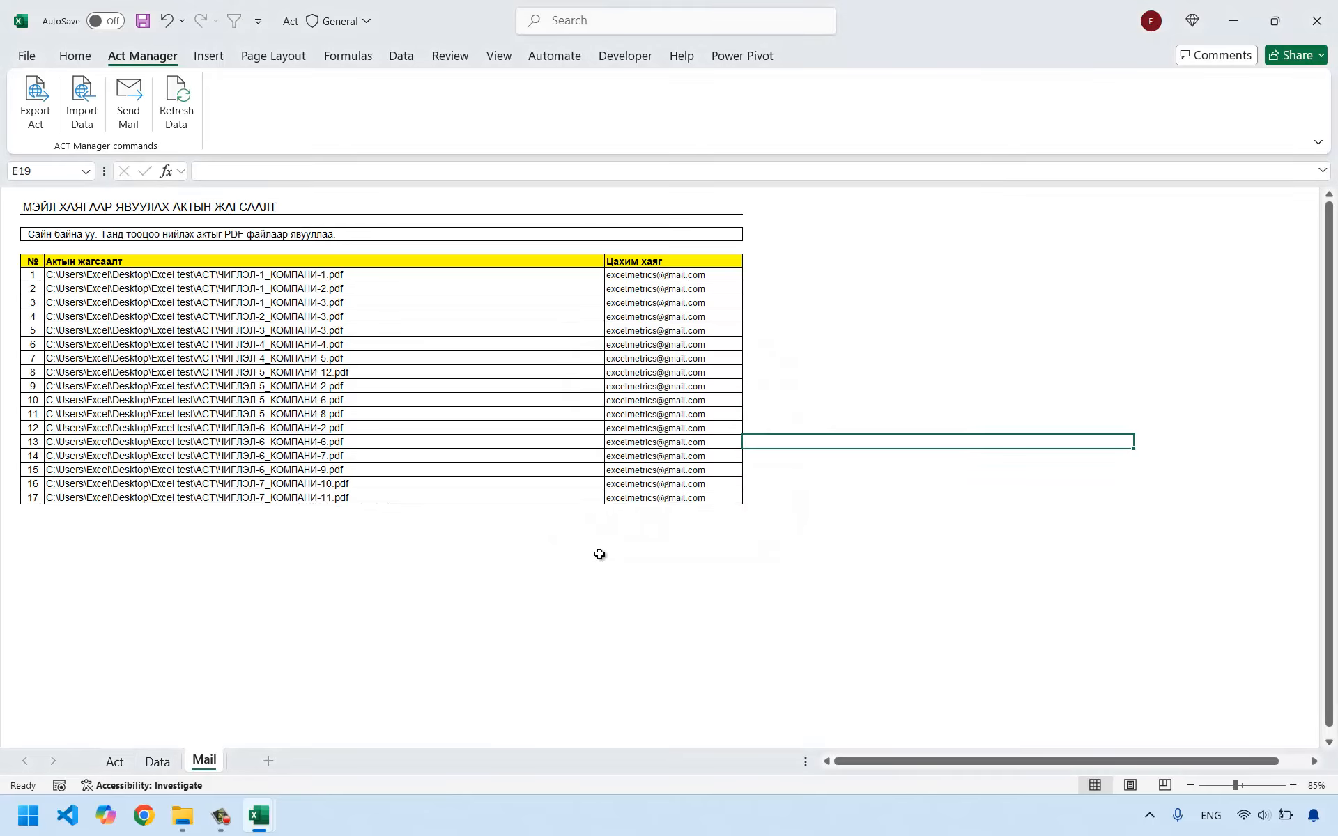
Switch to Chrome, go to the Gmail inbox, and open the "Attached PDF" conversation.
click(144, 815)
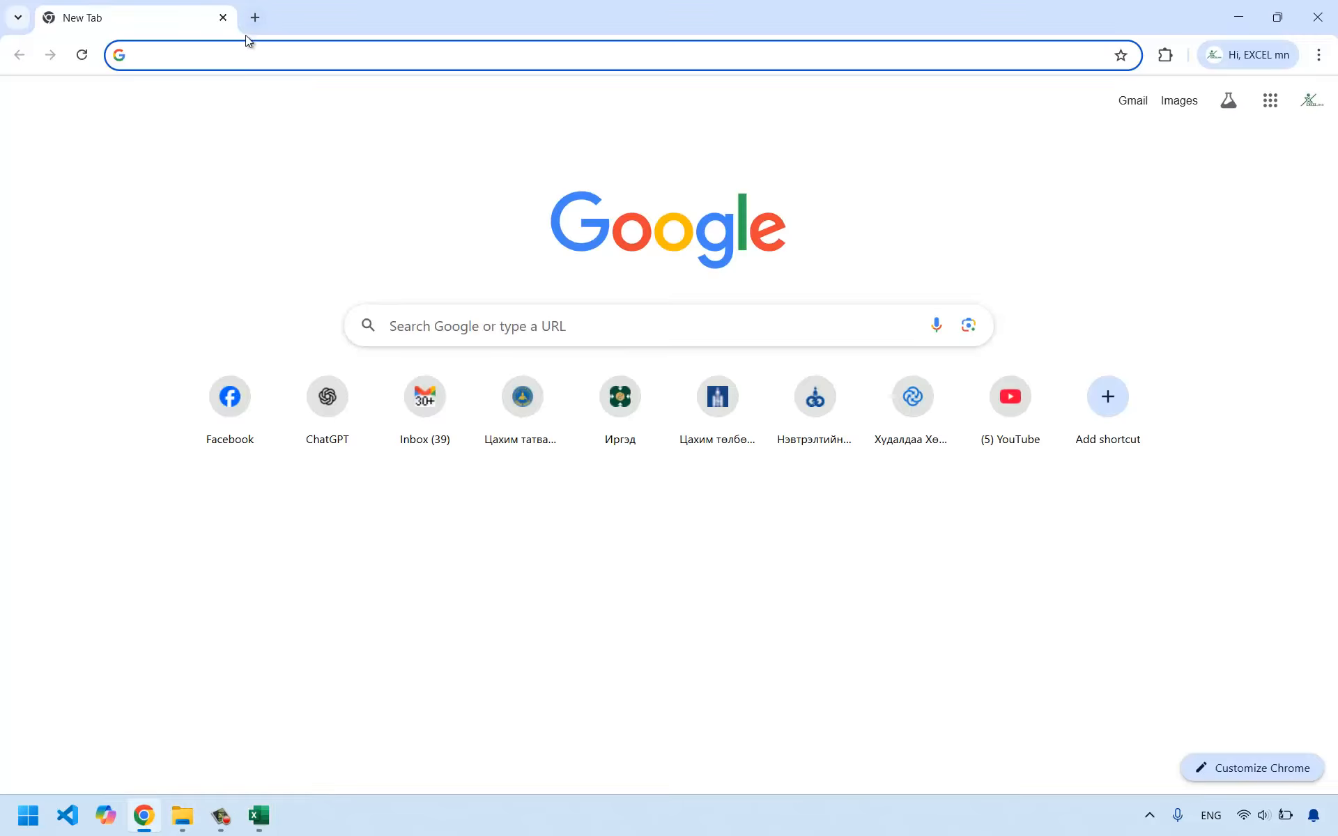
text(gmail.com)
key(Return)
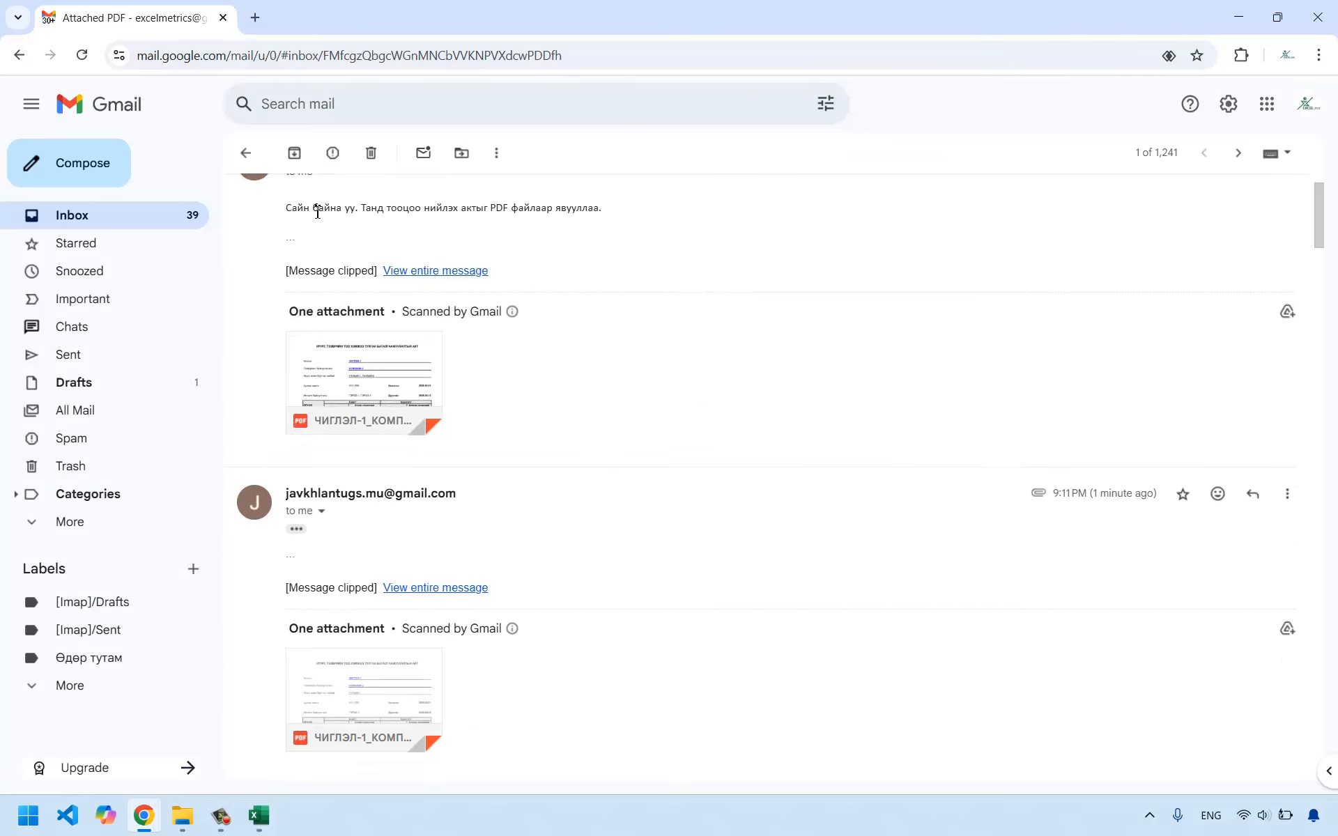
Examine the received "Attached PDF" messages, checking the greeting text and the act PDF attached to each one.
drag(297, 208, 466, 209)
scroll(473, 396, up, 1)
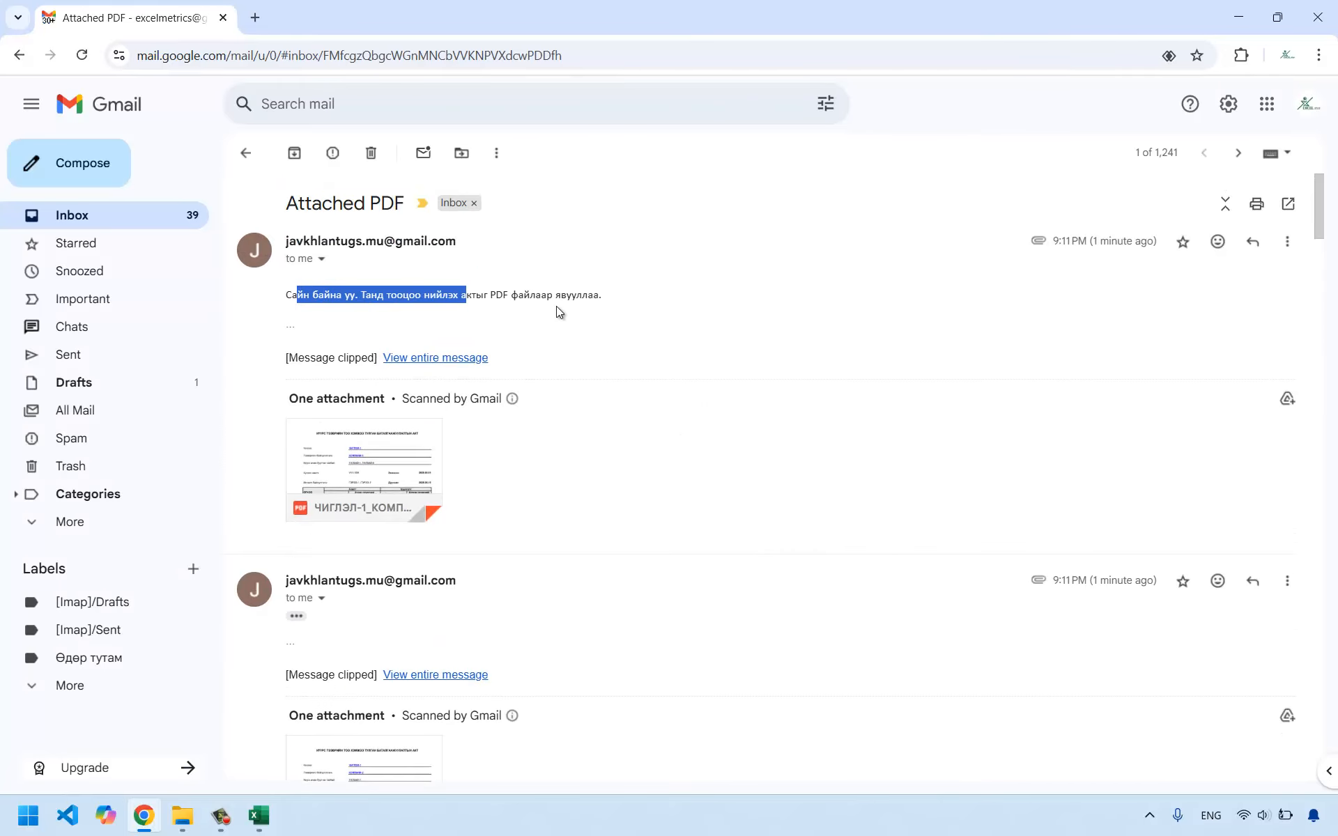
scroll(558, 479, down, 15)
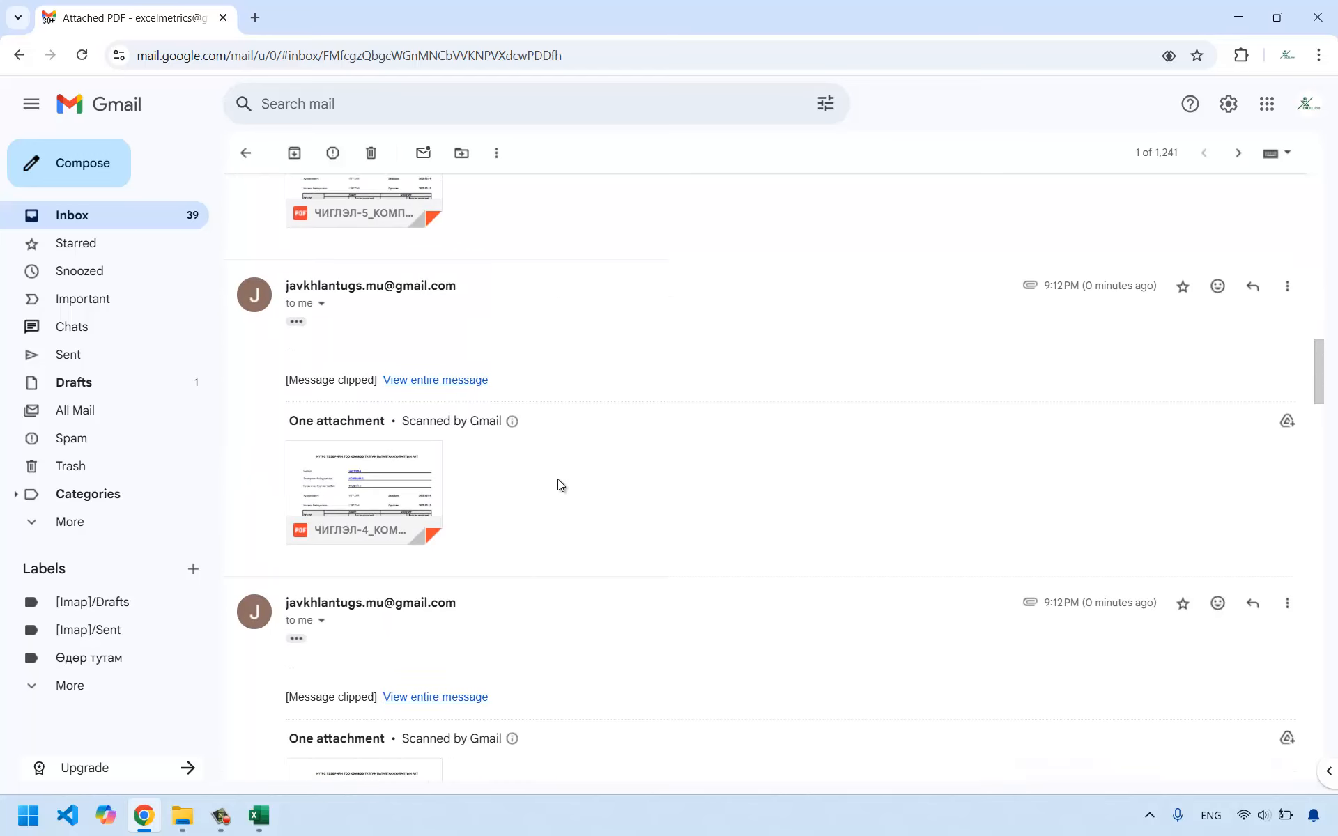
scroll(557, 479, up, 15)
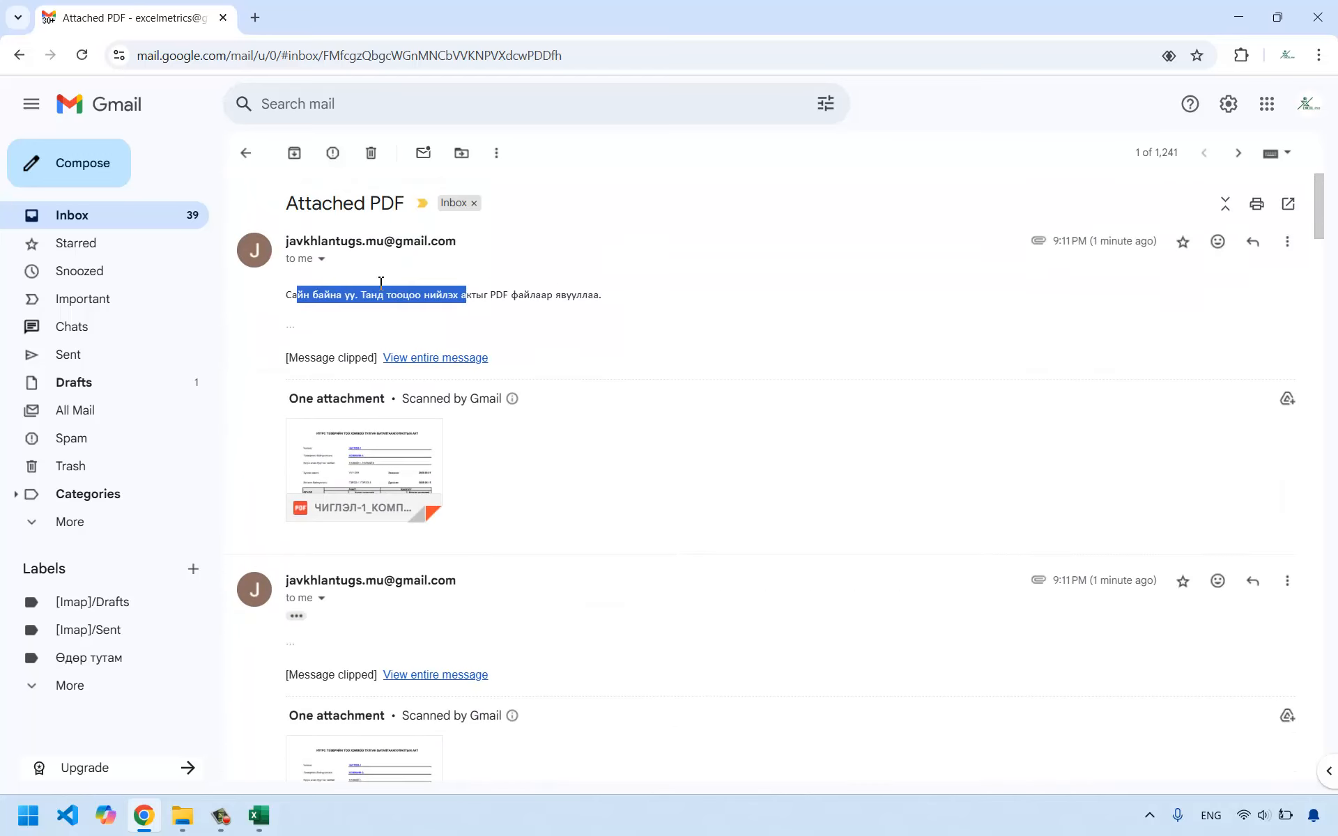
click(533, 309)
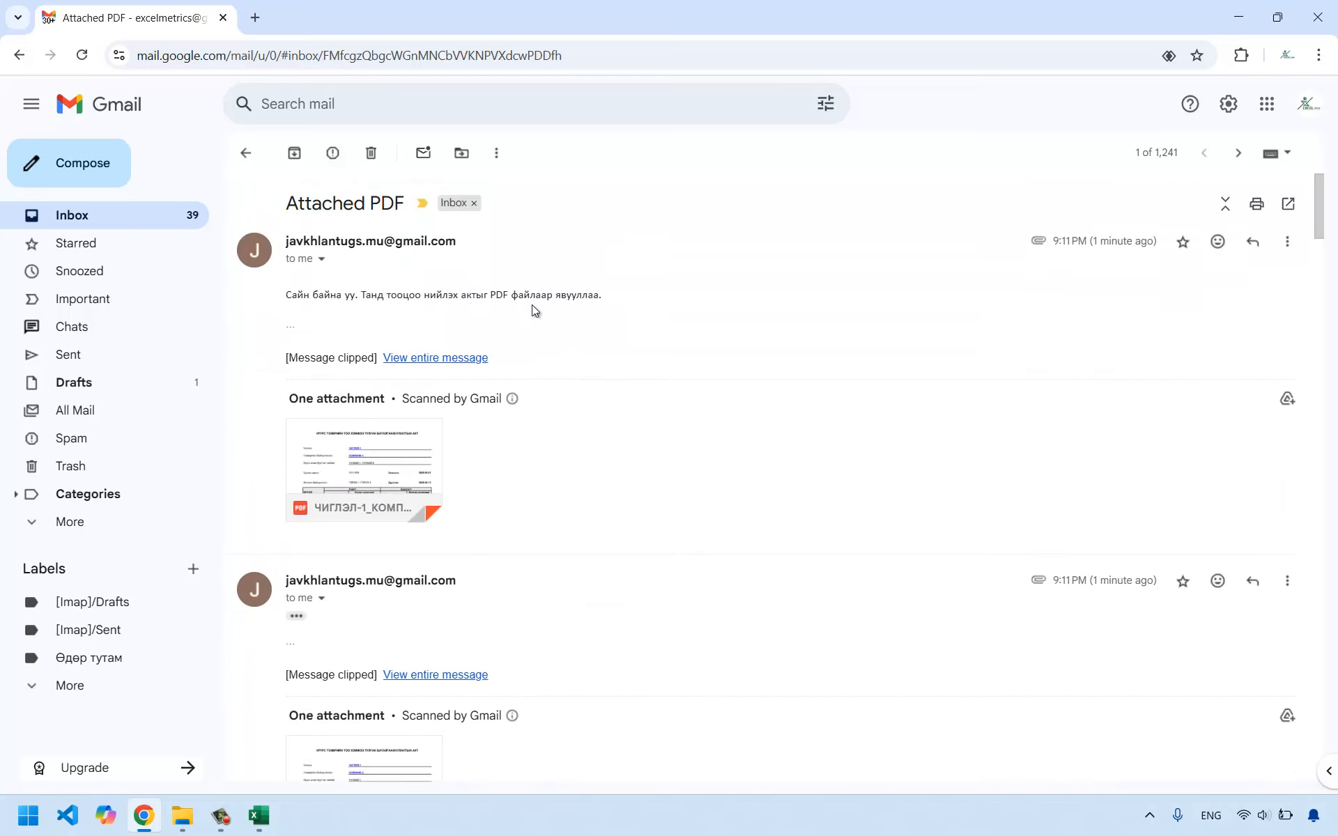
scroll(554, 382, down, 10)
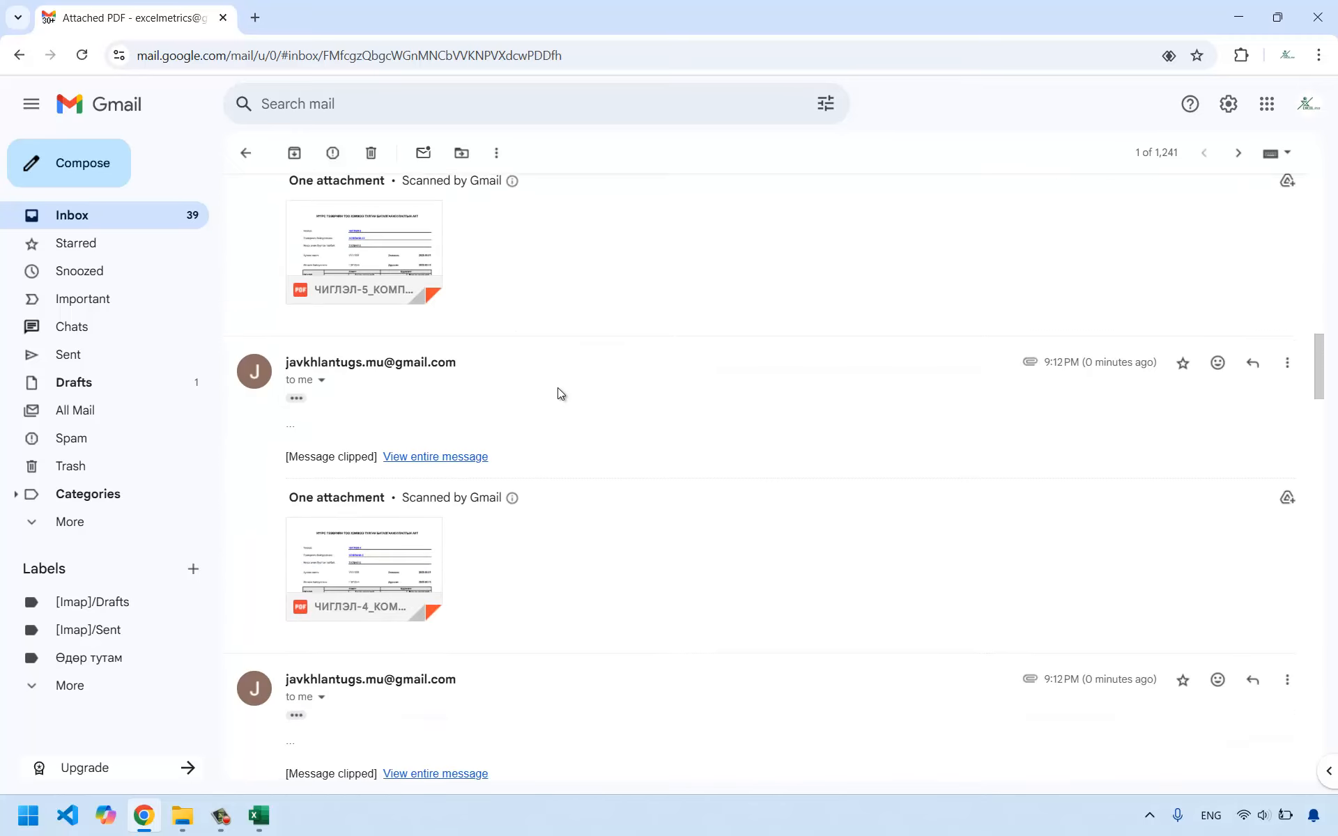
scroll(569, 404, up, 10)
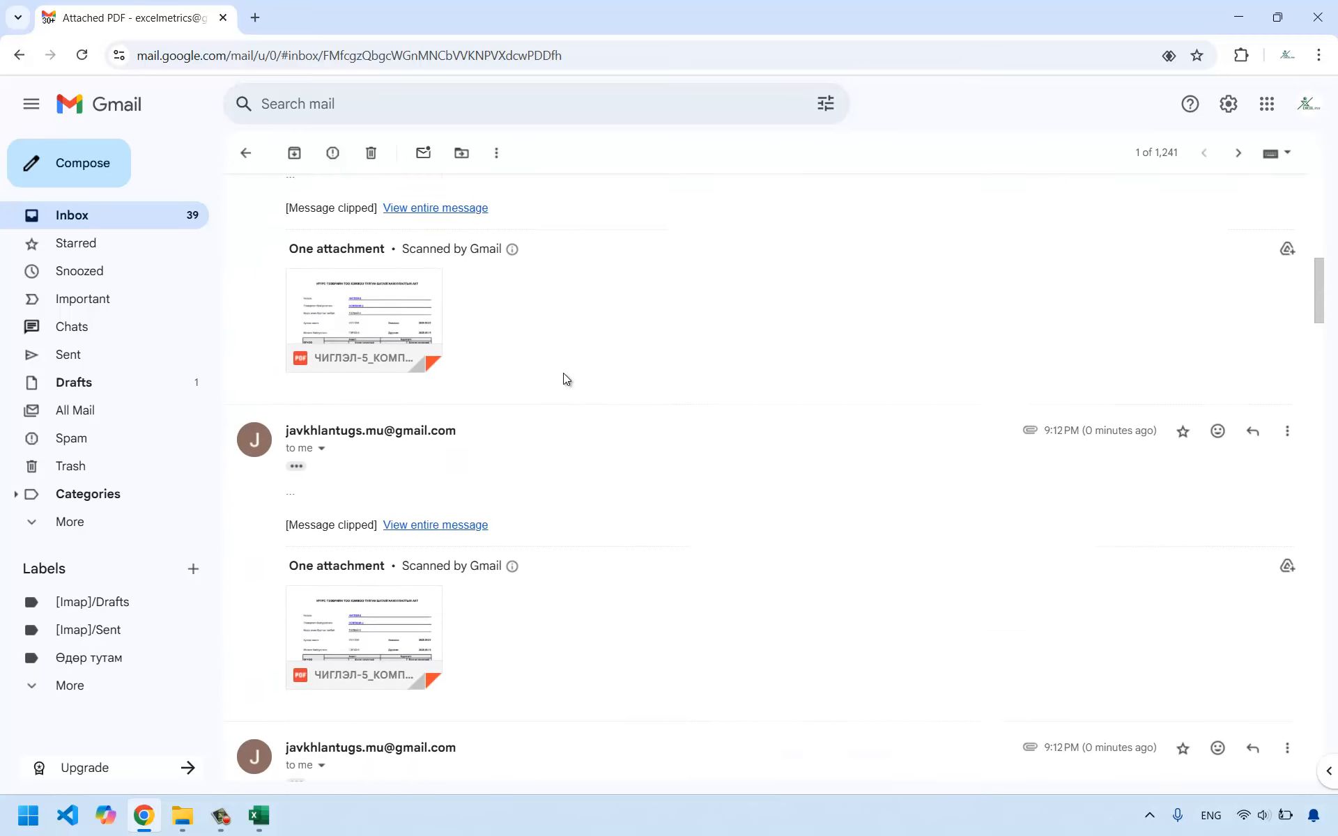
scroll(526, 291, up, 5)
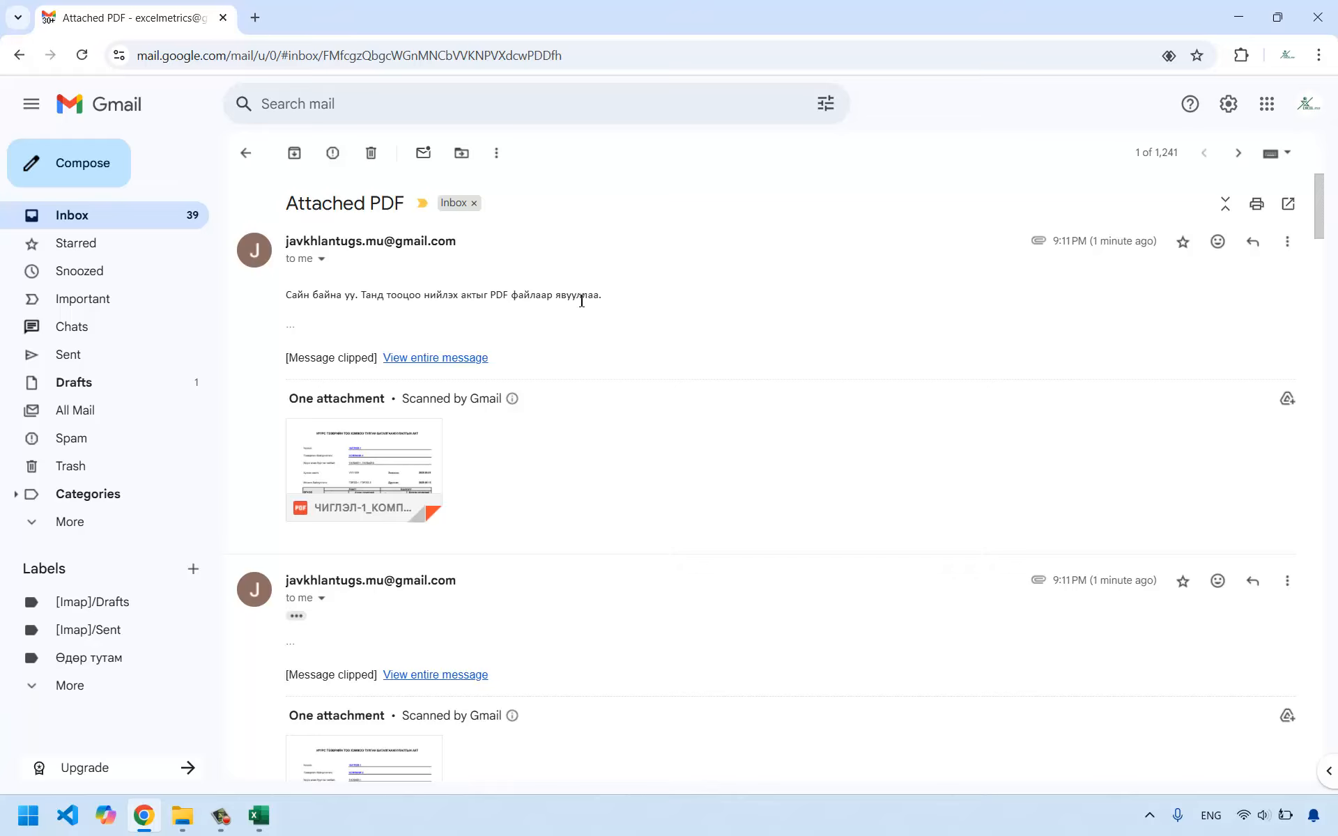